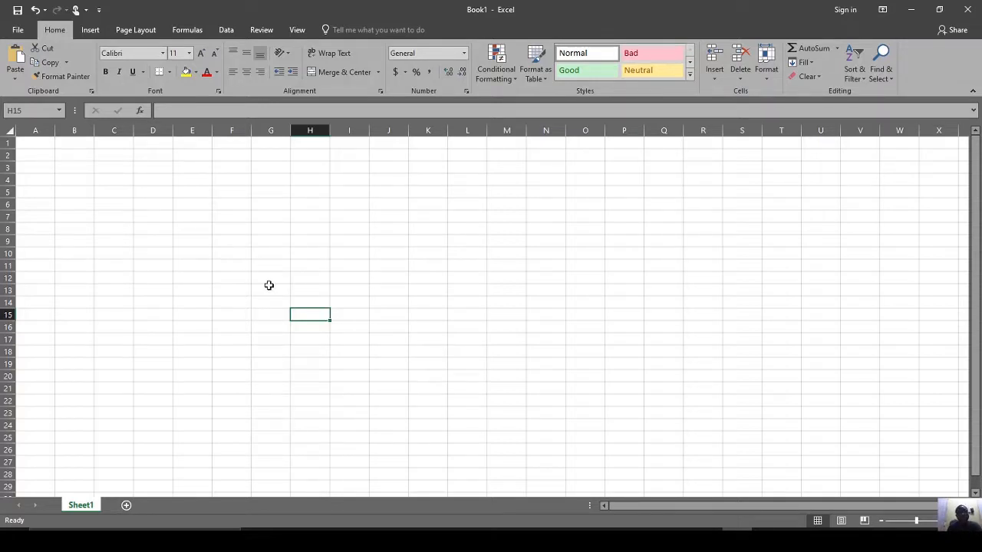
pyautogui.click(233, 238)
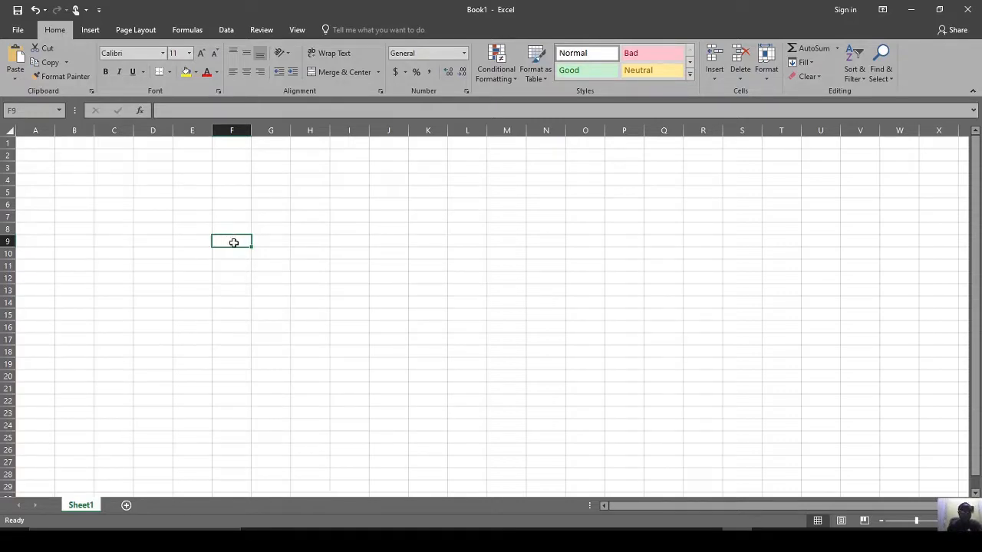
pyautogui.click(196, 202)
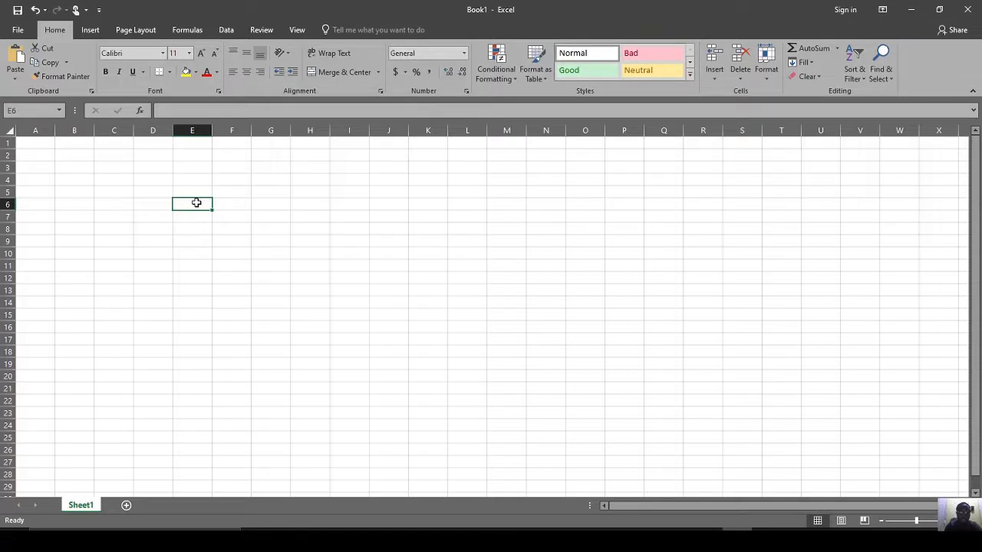
pyautogui.write('ABC')
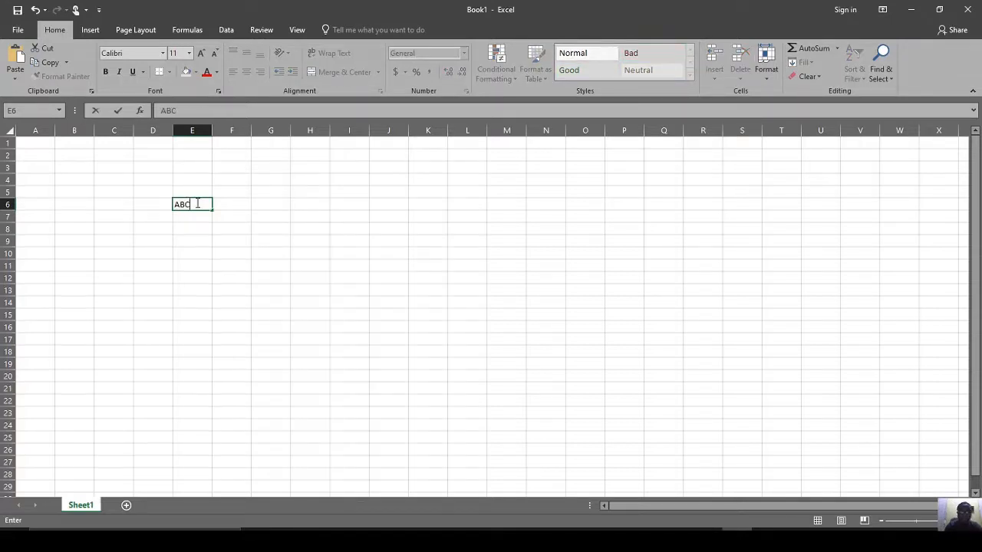
pyautogui.press('BackSpace')
pyautogui.press('BackSpace')
pyautogui.press('BackSpace')
# Enter the heading NAME OF EMPLOYEE in cell E6
pyautogui.write('NAME')
pyautogui.write(' OF')
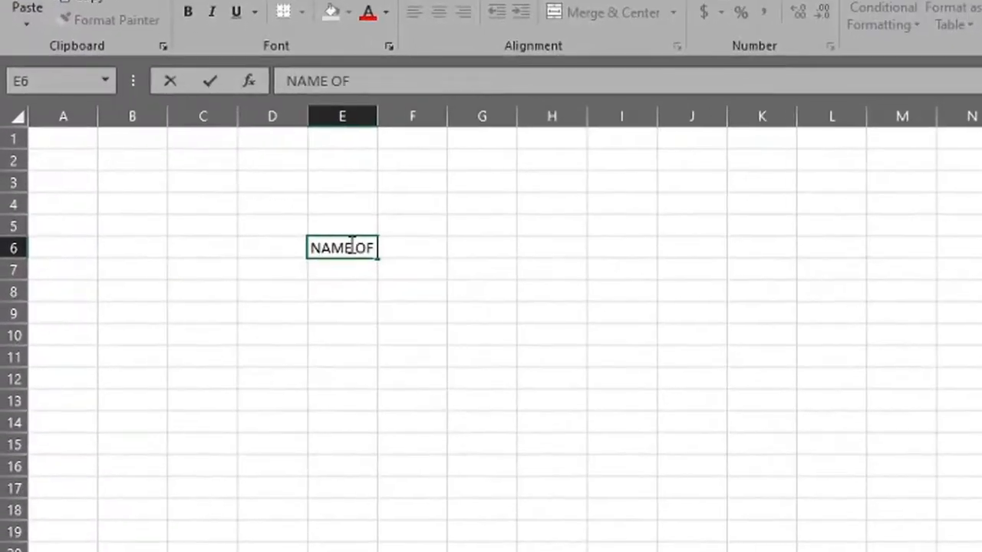
pyautogui.write(' EMPLOYEE')
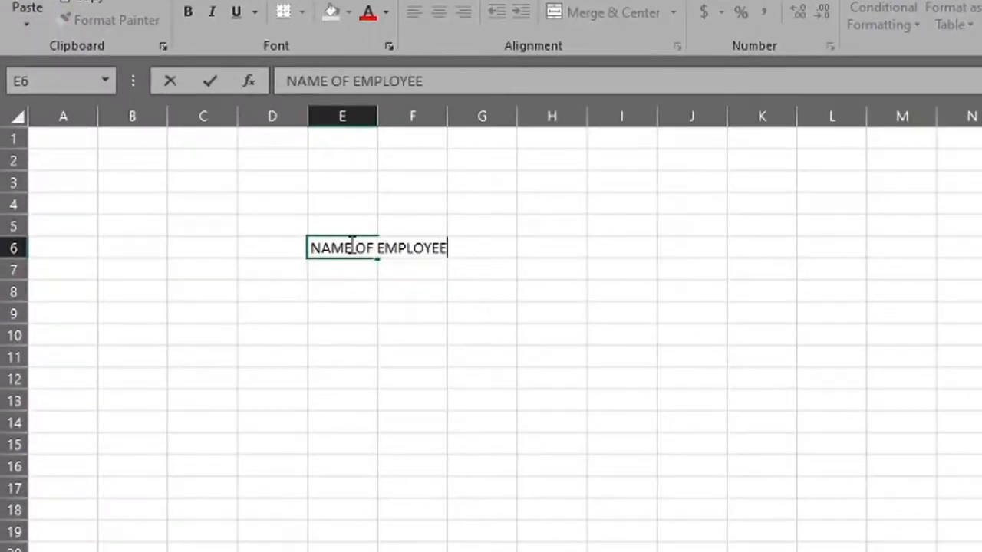
pyautogui.press('Tab')
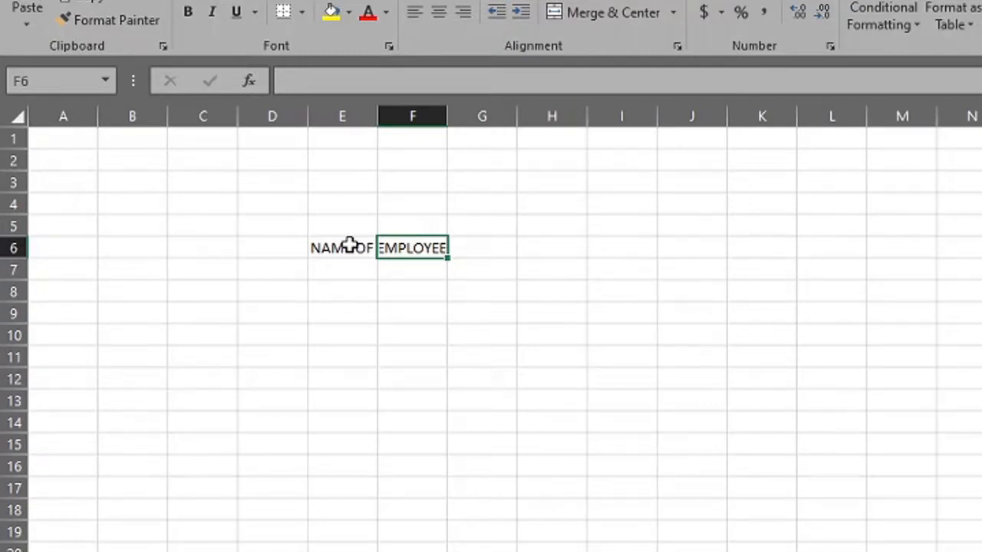
# Enter the heading S/N in cell D6 and the serial numbers 1, 2 and 3 in D7 to D9
pyautogui.press('Left')
pyautogui.press('Left')
pyautogui.write('S/N')
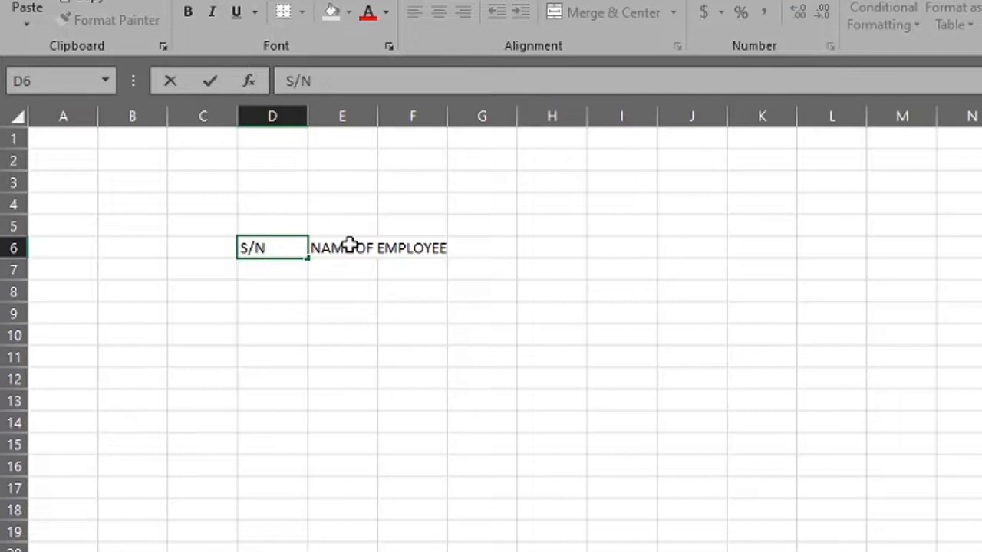
pyautogui.press('Return')
pyautogui.write('1')
pyautogui.press('Return')
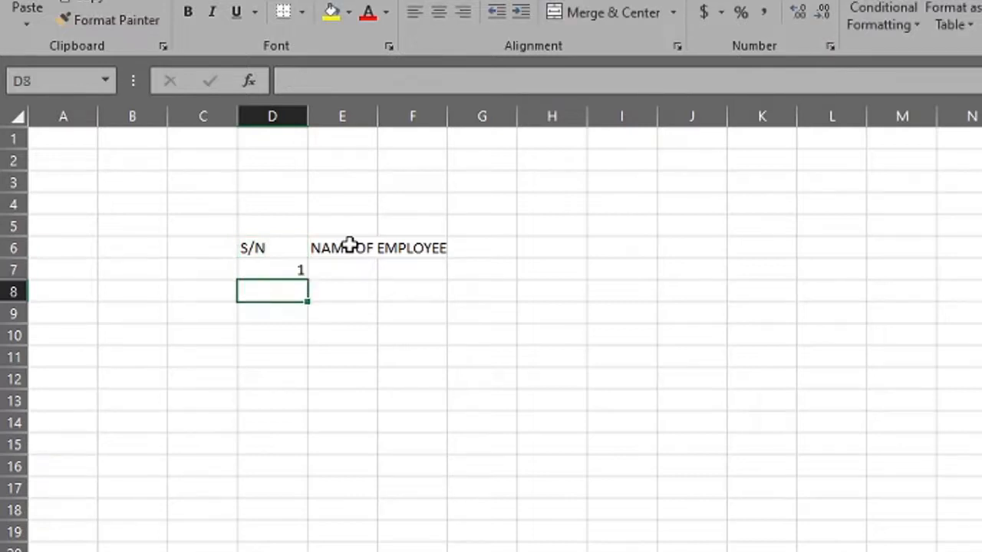
pyautogui.write('2')
pyautogui.press('Return')
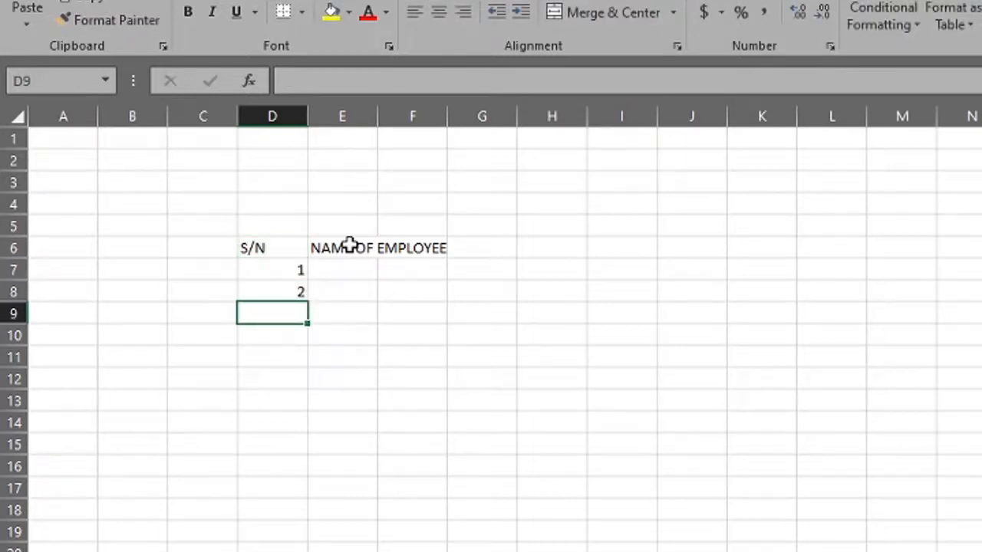
pyautogui.write('3')
pyautogui.press('Return')
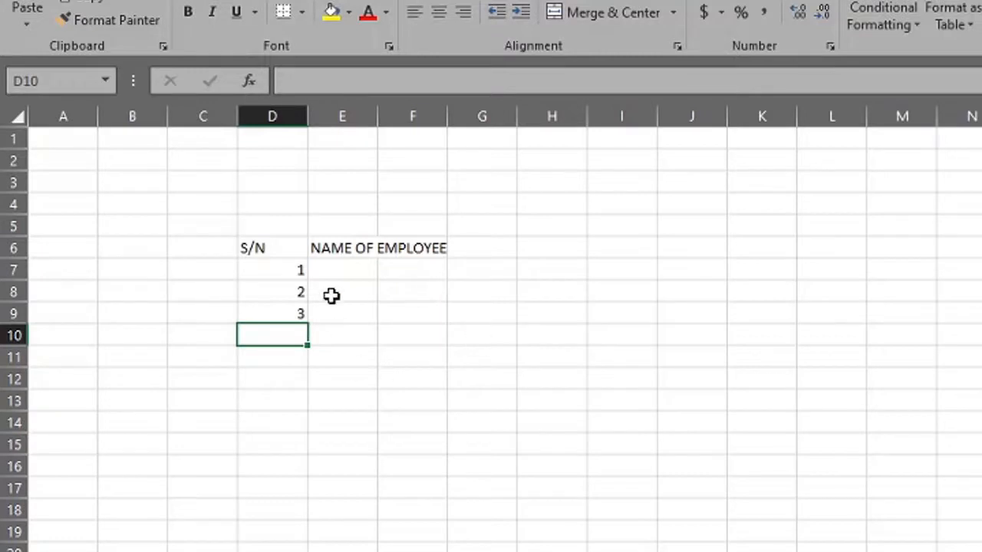
# Inspect the serial number cells and check which cell actually holds the overflowing NAME OF EMPLOYEE heading
pyautogui.click(271, 272)
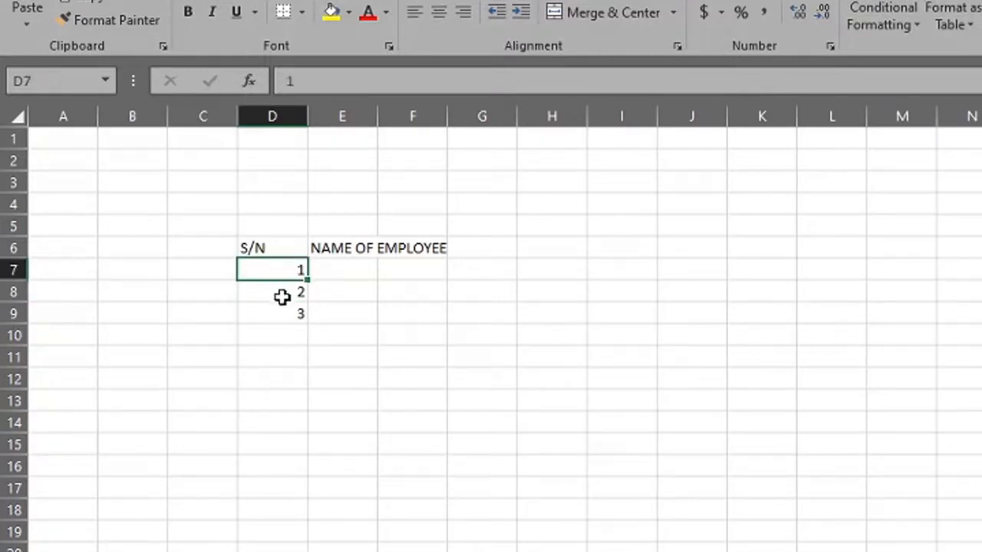
pyautogui.click(282, 299)
pyautogui.click(284, 308)
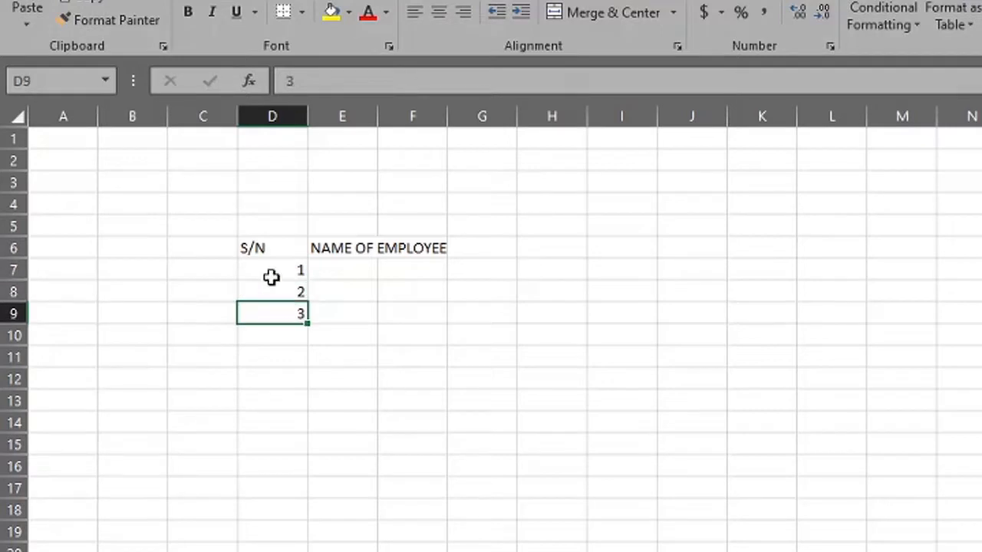
pyautogui.click(268, 265)
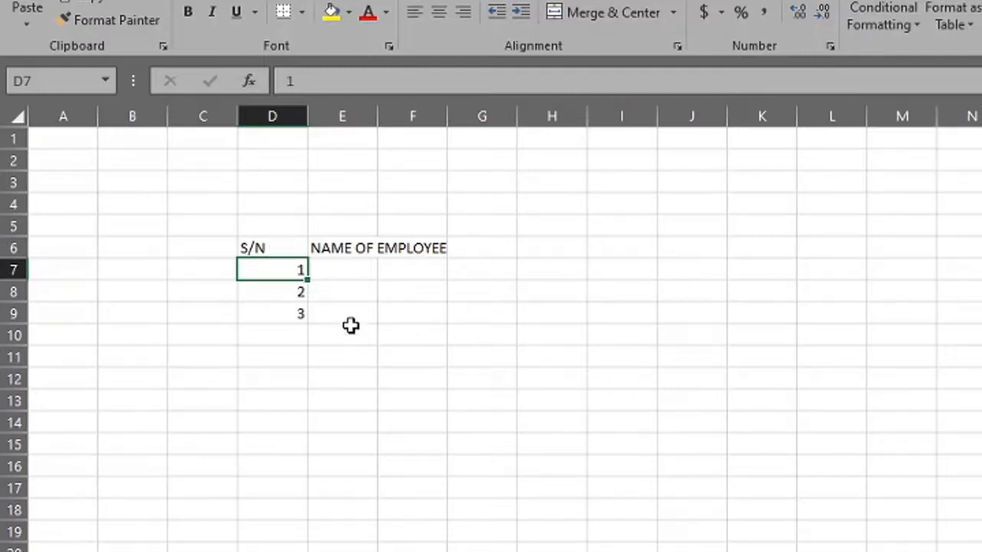
pyautogui.click(345, 244)
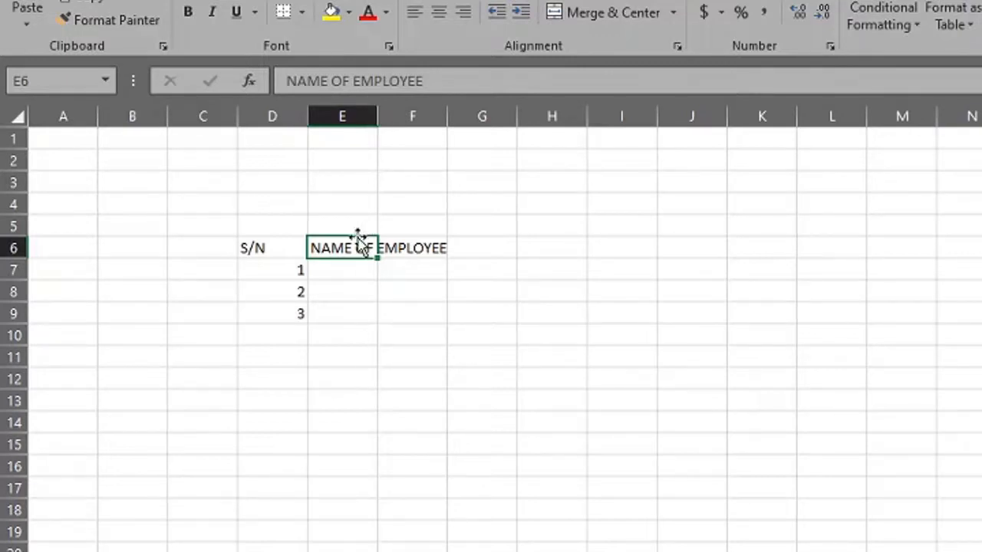
pyautogui.click(359, 315)
pyautogui.click(342, 248)
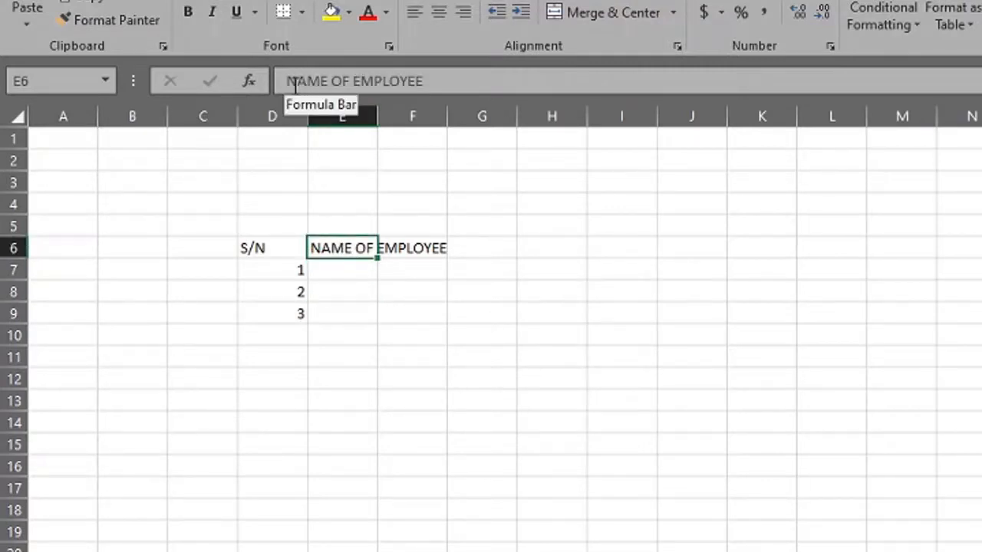
pyautogui.moveTo(288, 81); pyautogui.dragTo(459, 87)
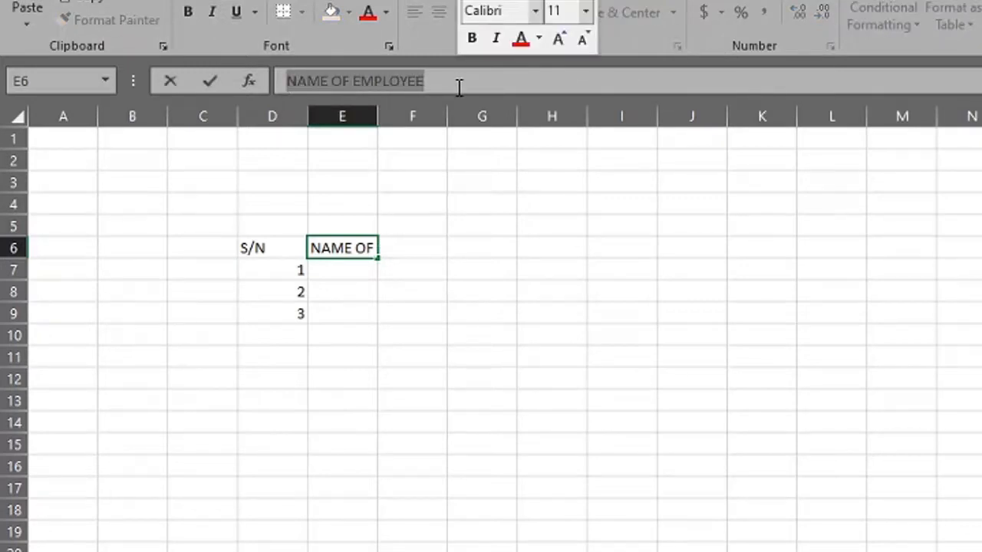
pyautogui.click(355, 308)
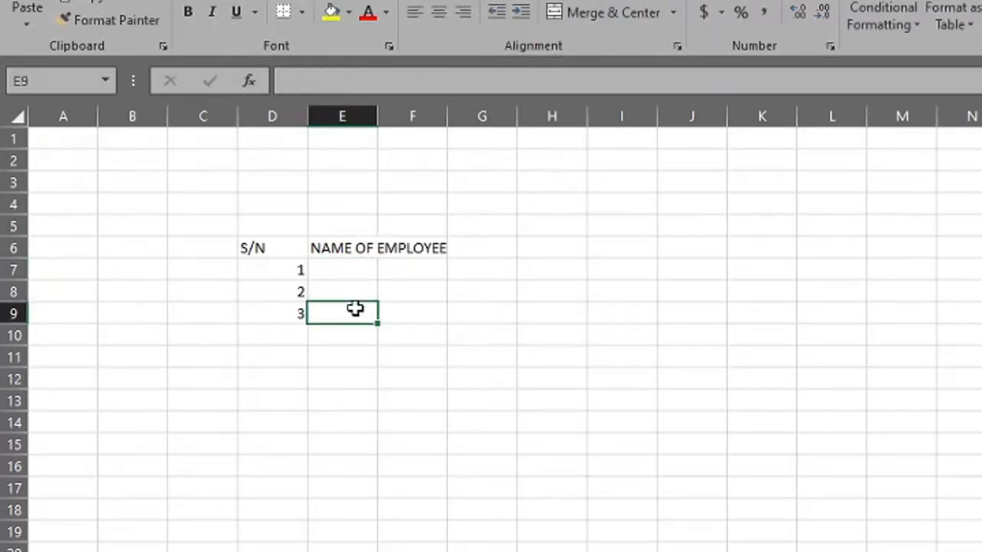
pyautogui.click(336, 249)
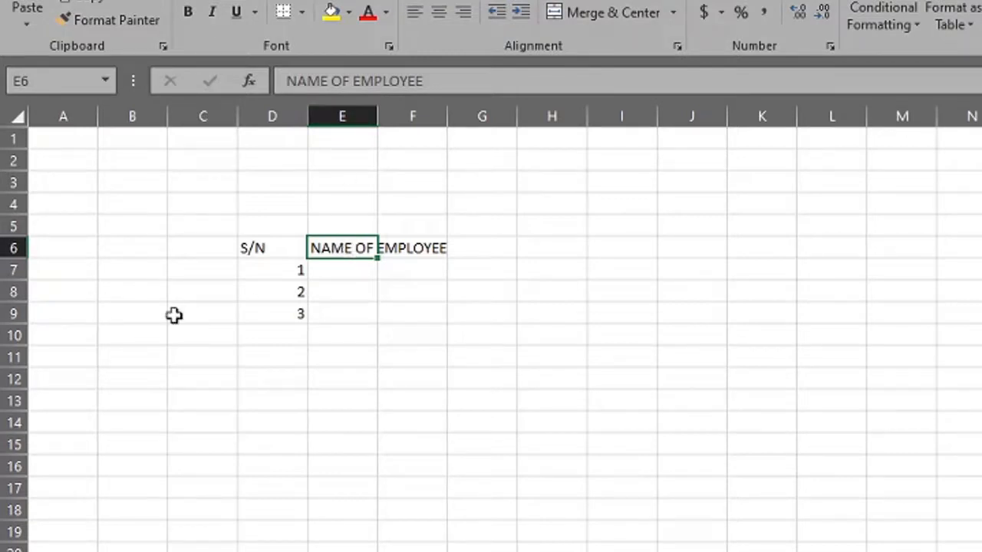
pyautogui.click(366, 289)
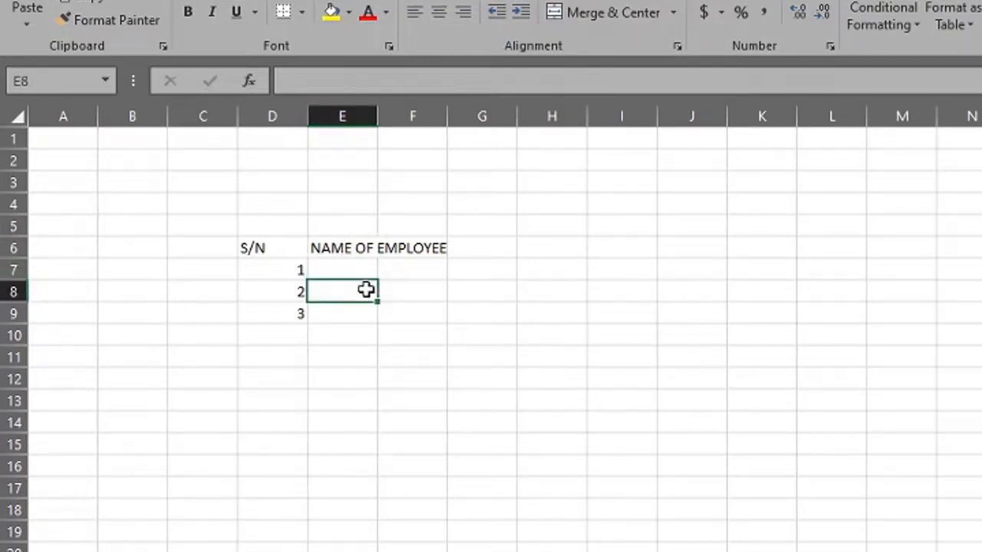
pyautogui.click(325, 249)
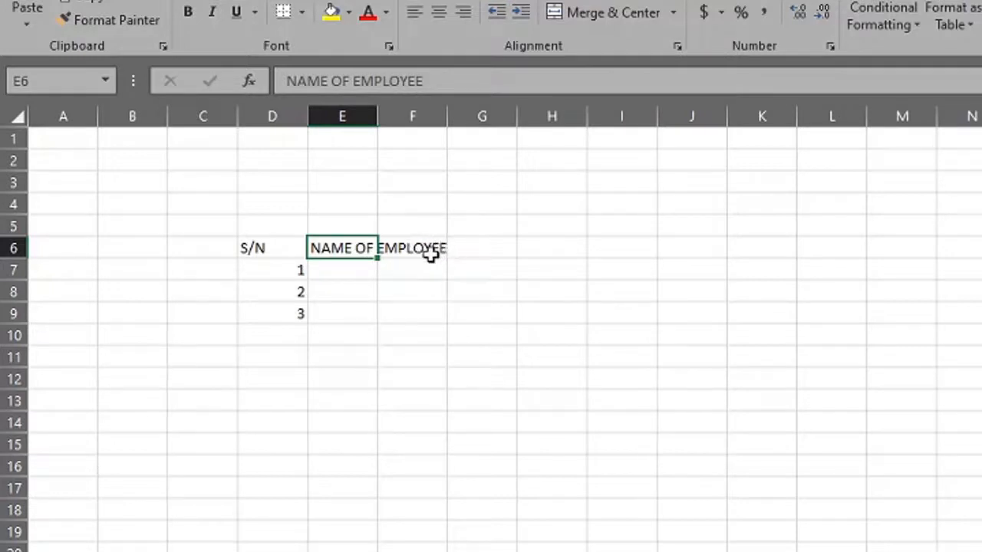
pyautogui.click(393, 283)
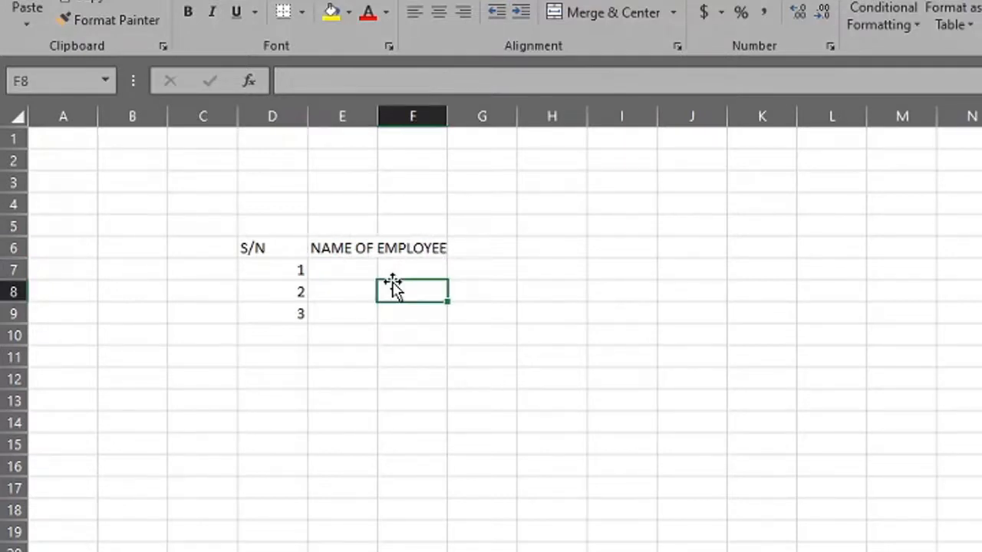
pyautogui.click(400, 246)
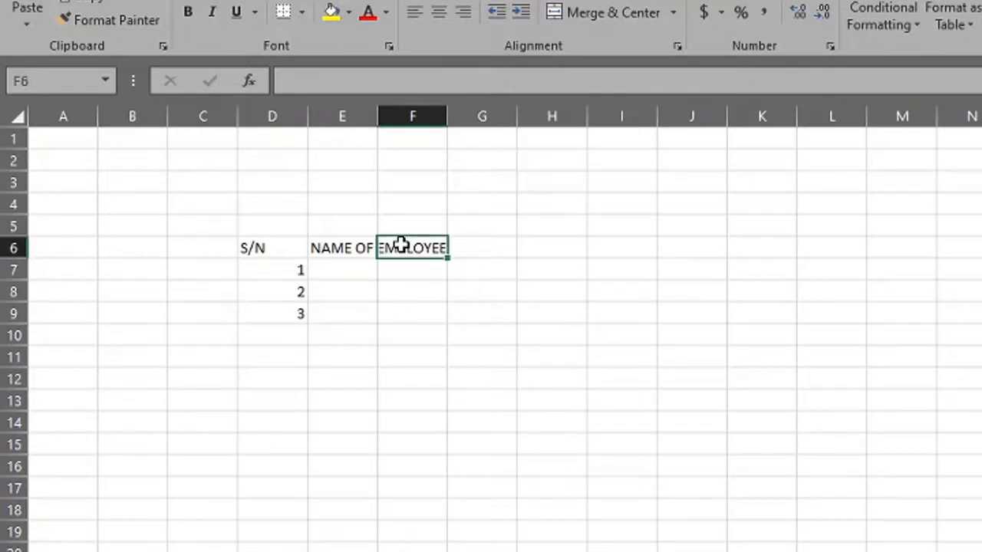
# Replace the heading in cell E6 with FIRST NAME
pyautogui.click(353, 244)
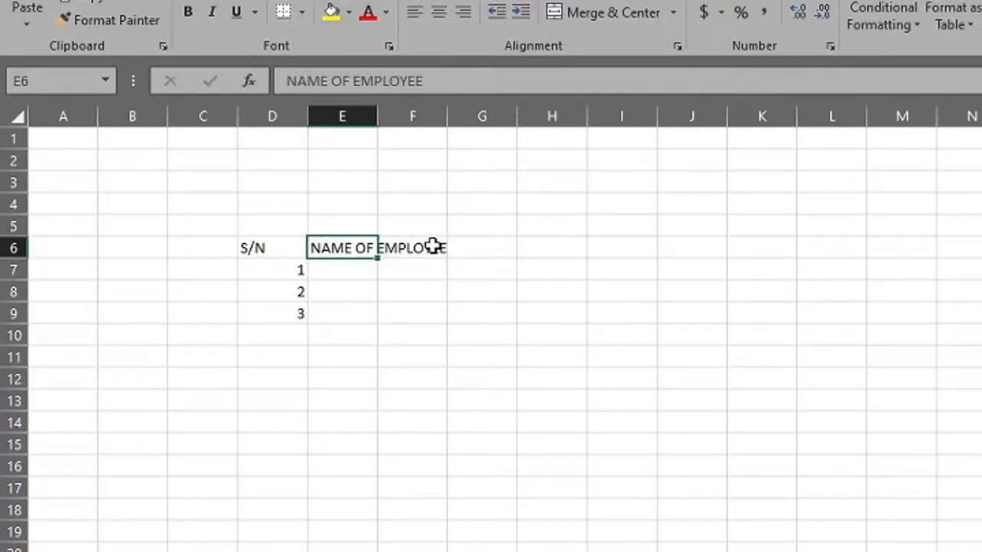
pyautogui.write('FIRST NAME')
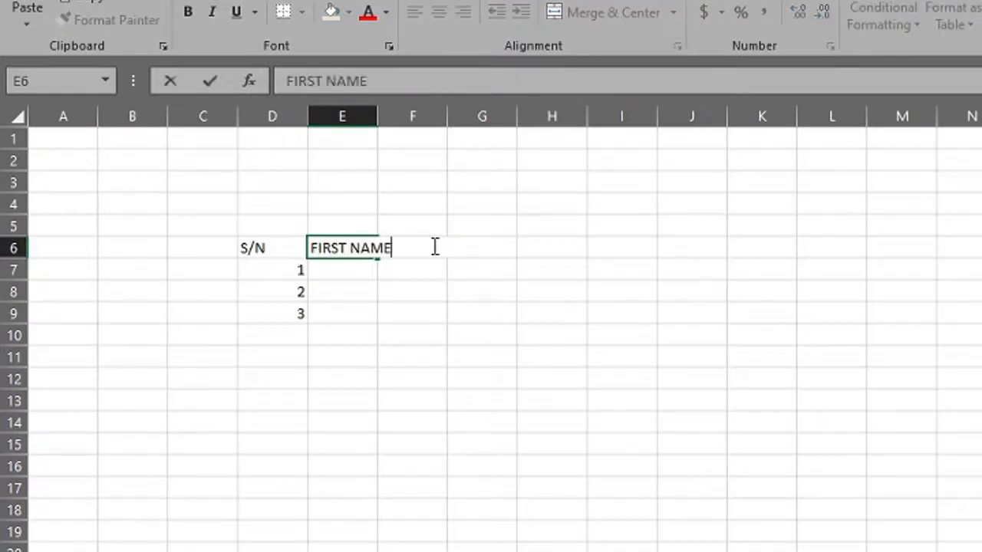
pyautogui.click(434, 247)
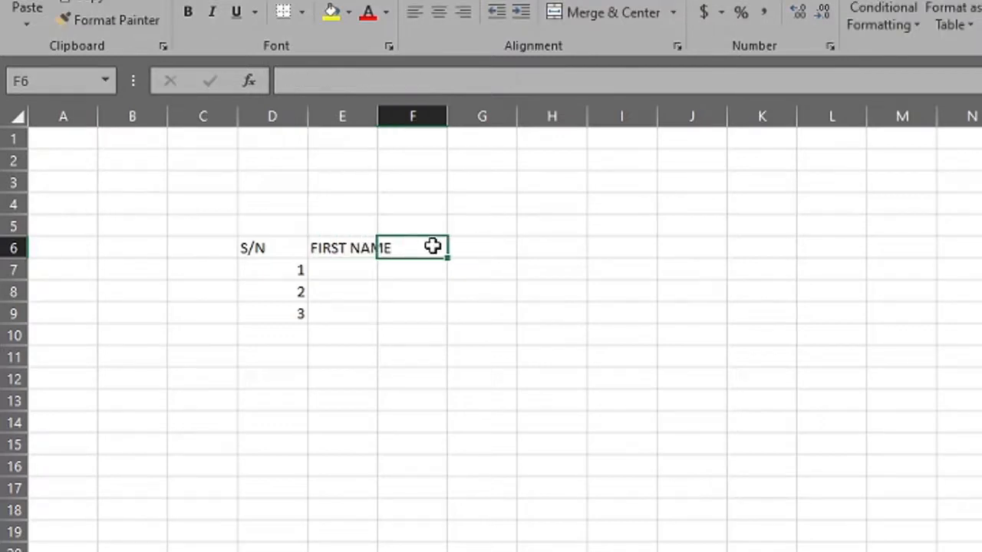
pyautogui.click(370, 338)
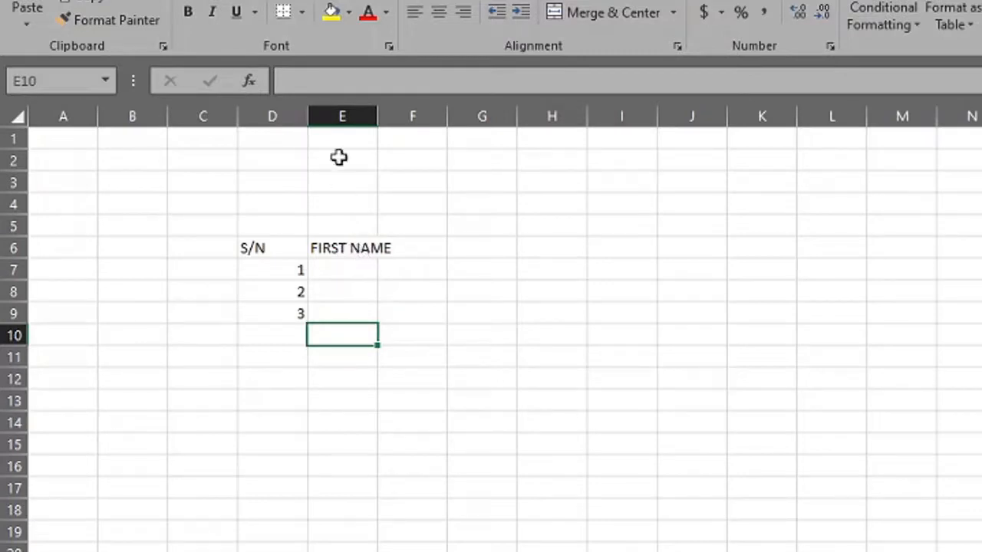
pyautogui.click(338, 247)
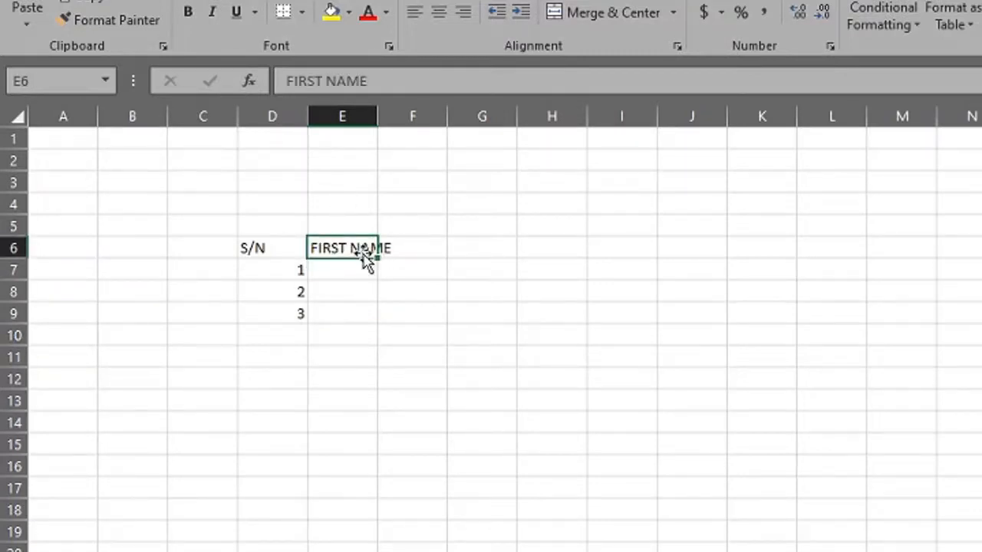
# Enter the heading LAST NAME in cell F6, beside the FIRST NAME heading
pyautogui.doubleClick(420, 239)
pyautogui.click(420, 249)
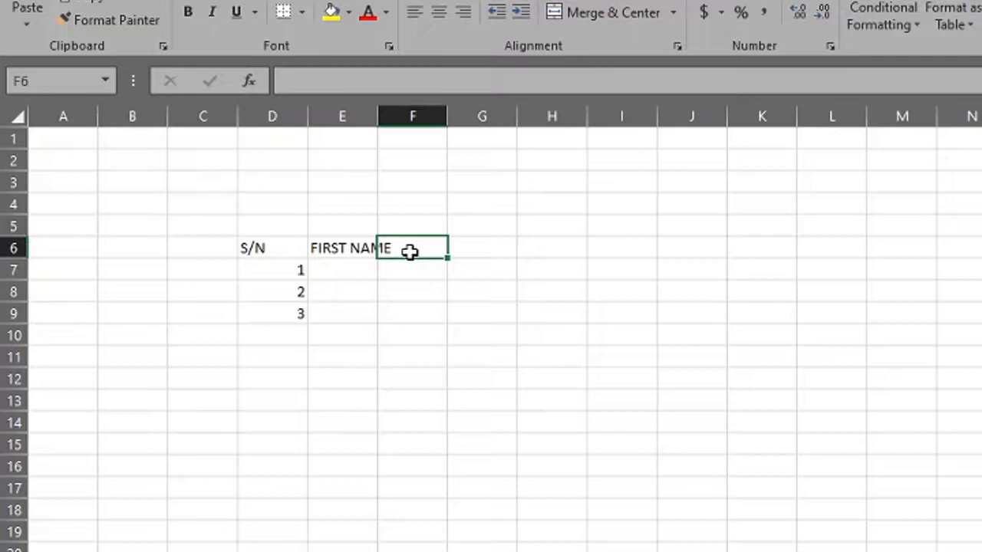
pyautogui.write('L')
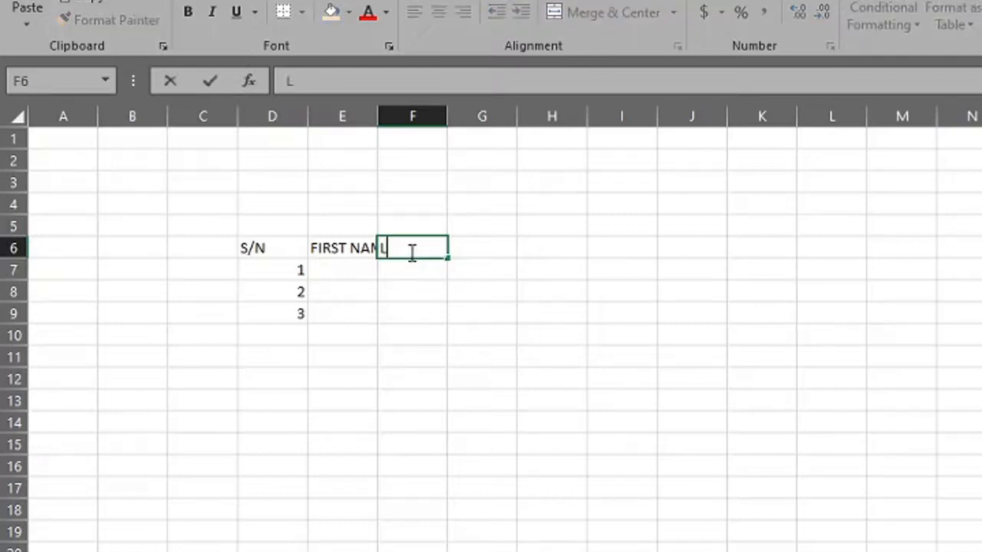
pyautogui.write('AST NAME')
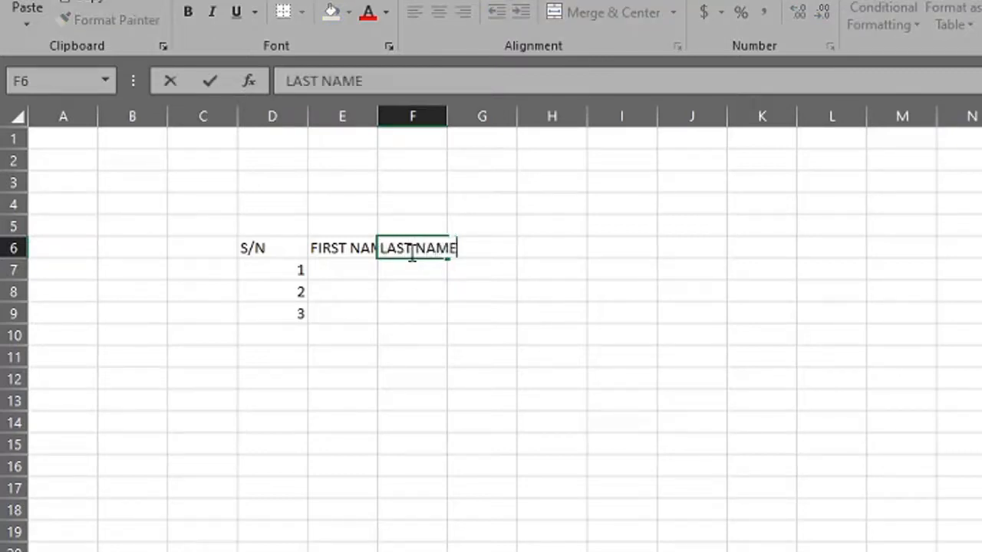
pyautogui.click(458, 442)
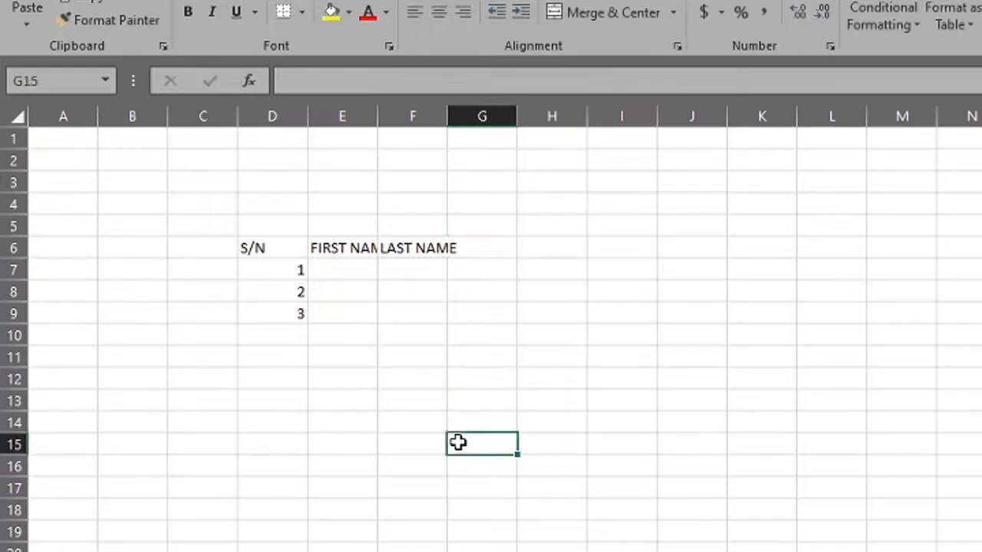
# Widen column E so that the FIRST NAME heading fits completely inside its cell
pyautogui.click(342, 250)
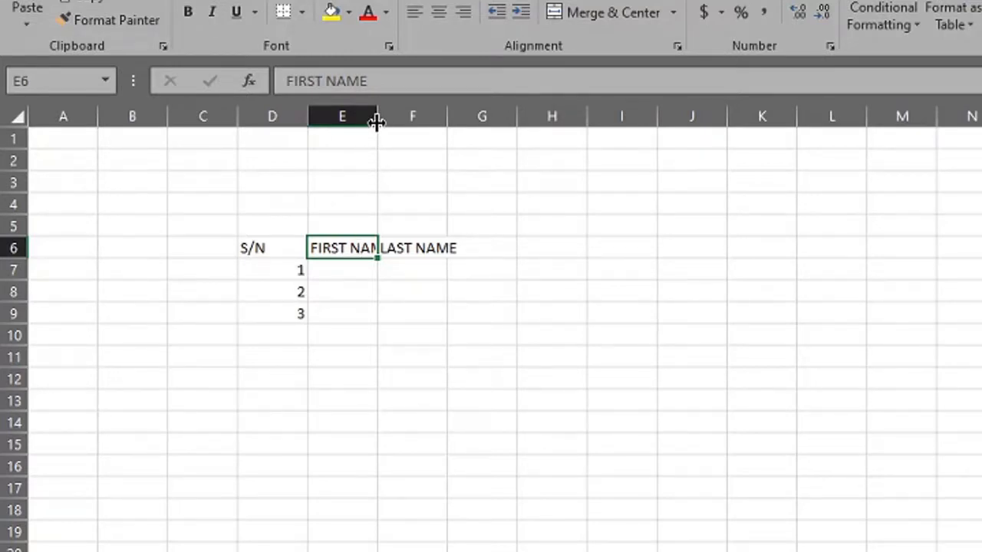
pyautogui.moveTo(377, 121); pyautogui.dragTo(424, 121)
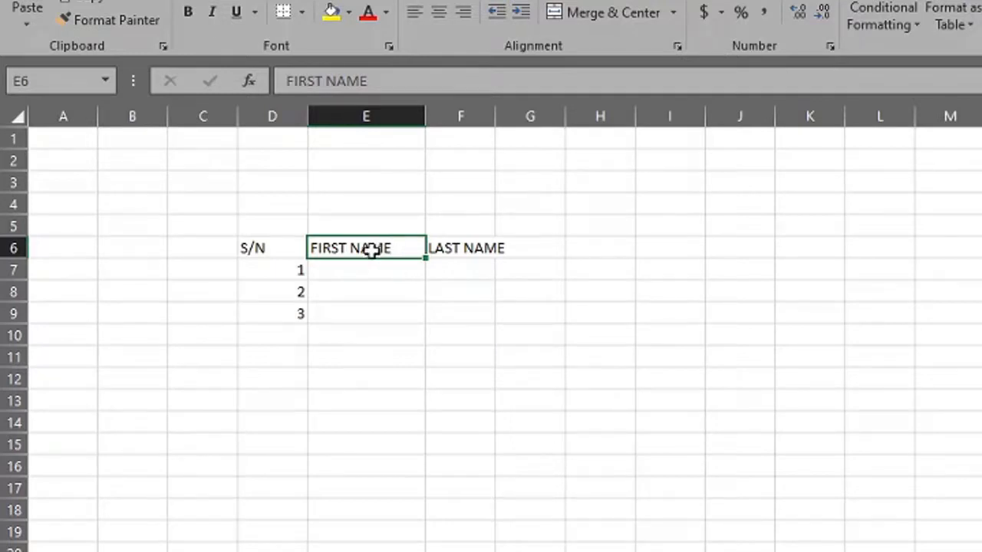
pyautogui.click(375, 309)
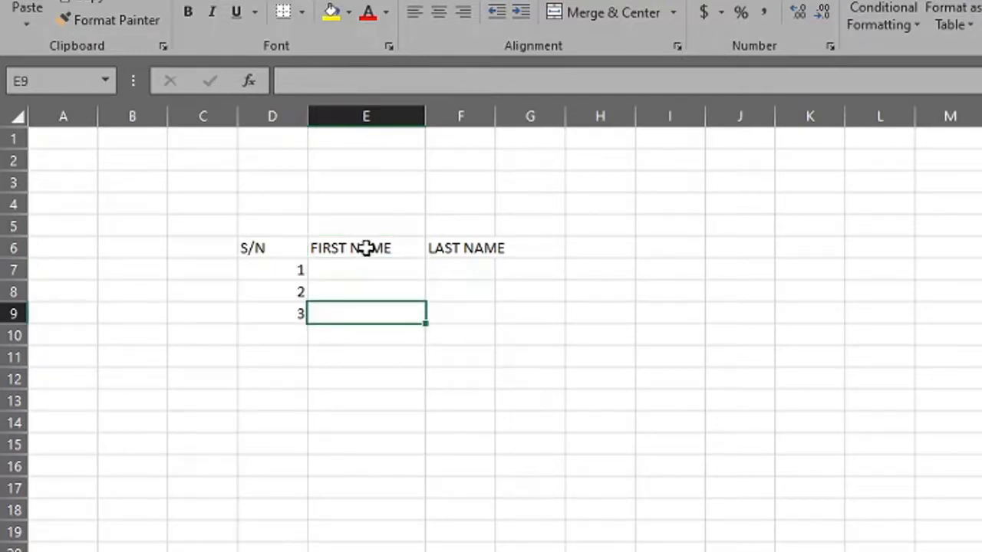
pyautogui.click(367, 248)
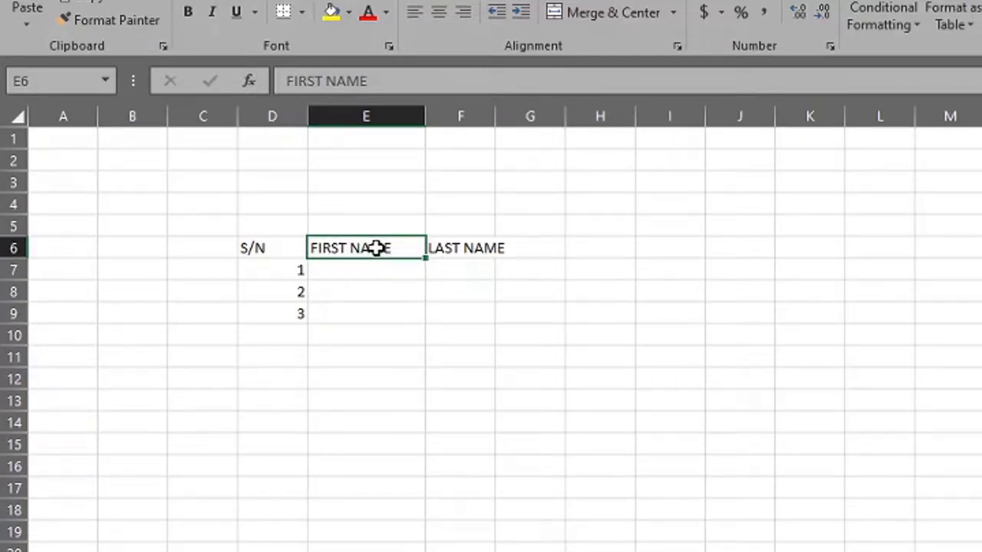
# Examine the serial numbers in cells D7 to D9 and how they fit within column D
pyautogui.click(272, 277)
pyautogui.moveTo(271, 285); pyautogui.dragTo(276, 315)
pyautogui.click(274, 334)
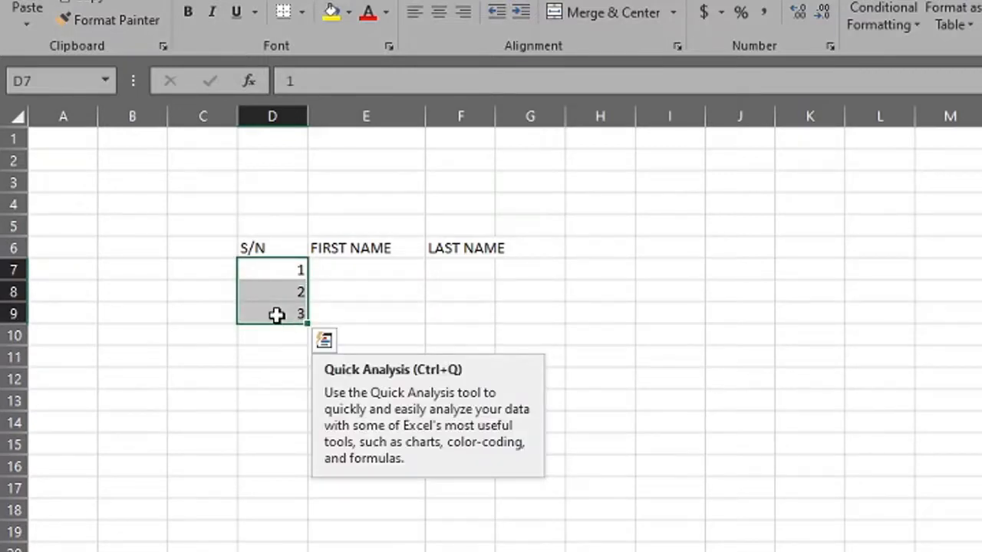
pyautogui.click(272, 271)
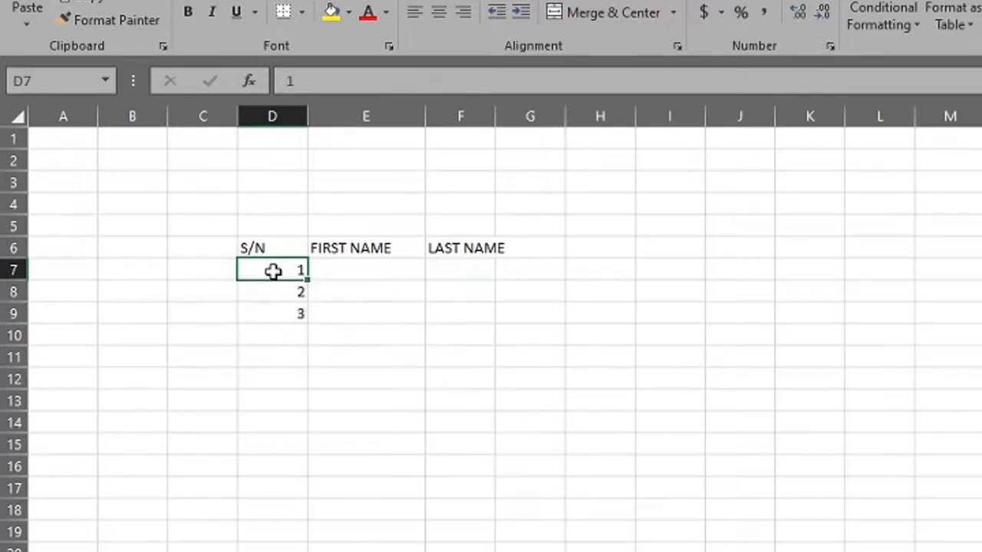
pyautogui.click(281, 295)
pyautogui.click(283, 314)
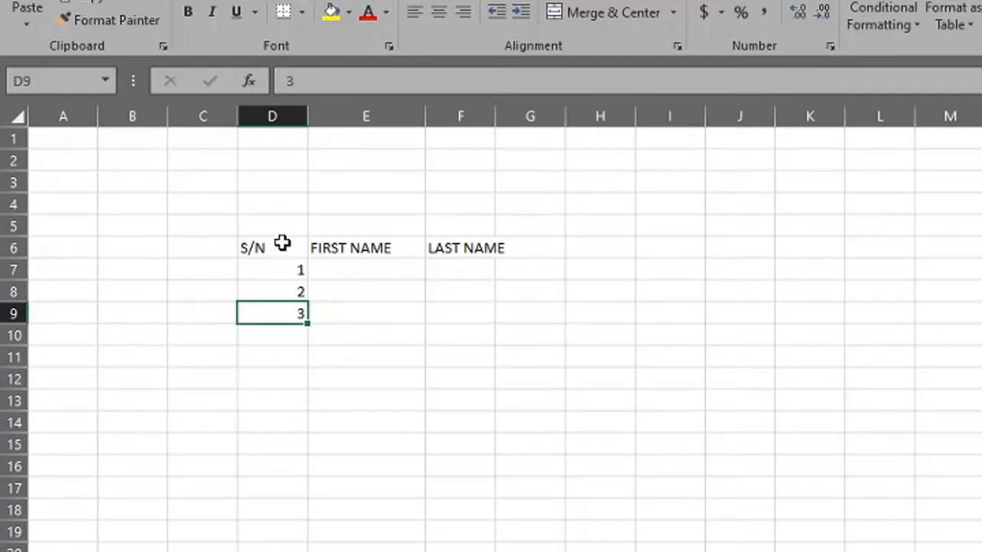
pyautogui.click(289, 116)
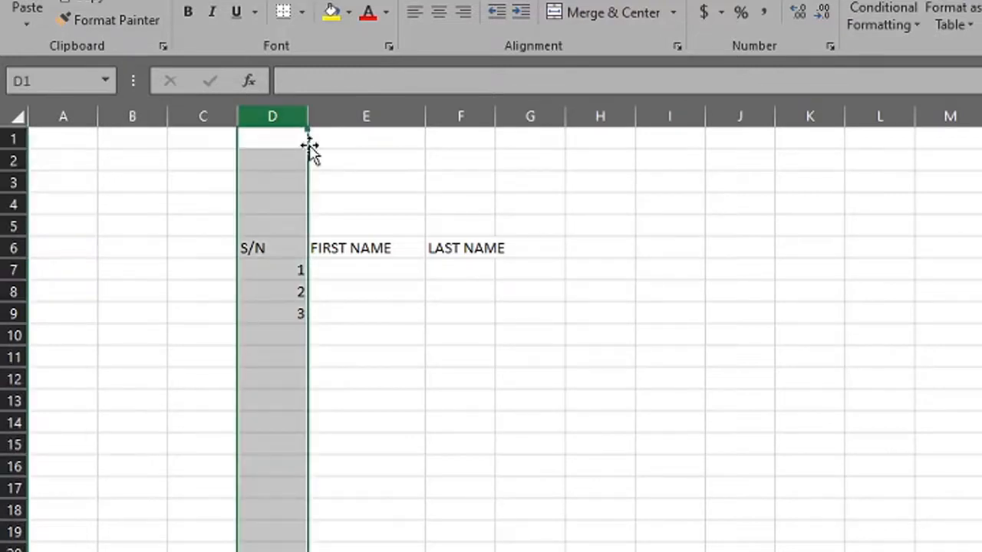
pyautogui.click(335, 381)
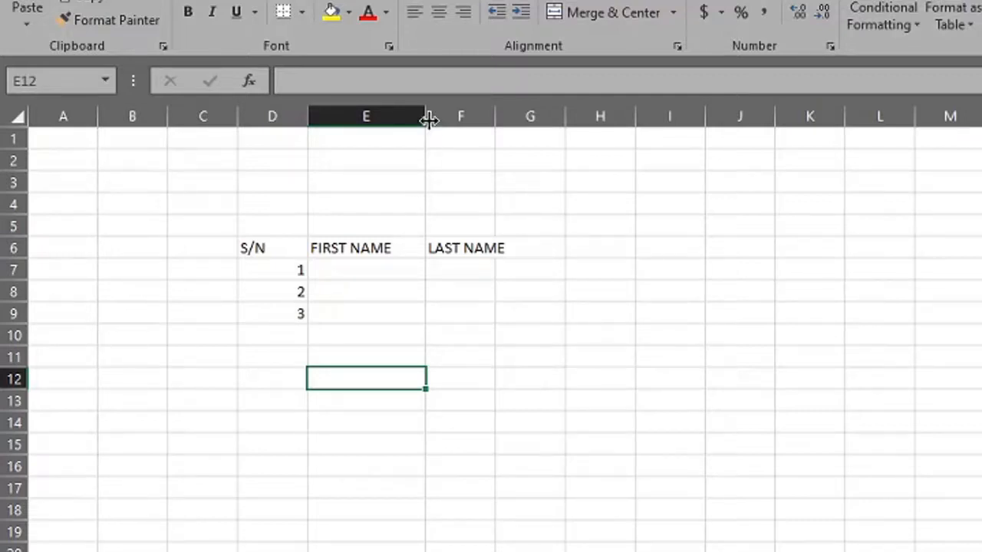
# Resize column E back and forth, ending with it narrower than the FIRST NAME heading
pyautogui.moveTo(428, 119); pyautogui.dragTo(364, 140)
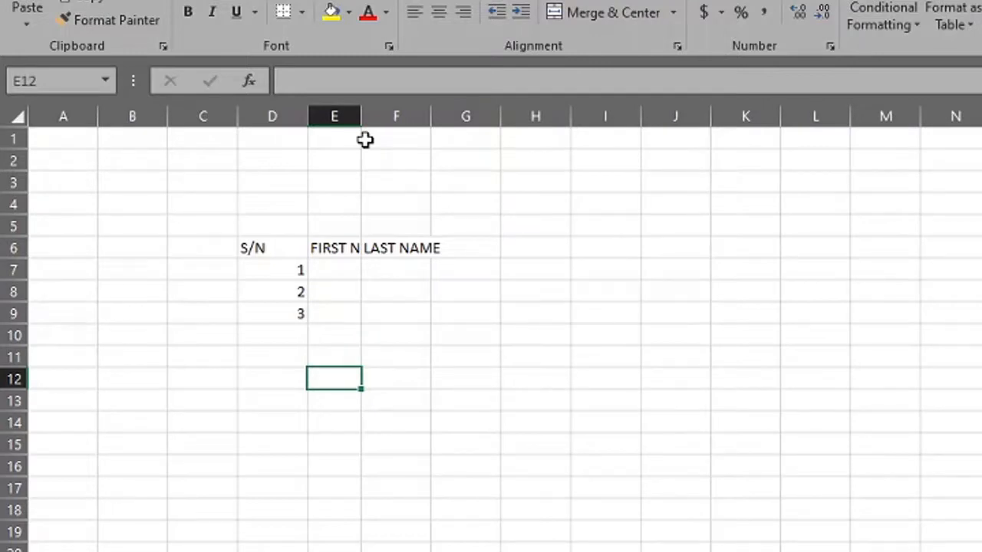
pyautogui.moveTo(361, 115); pyautogui.dragTo(418, 119)
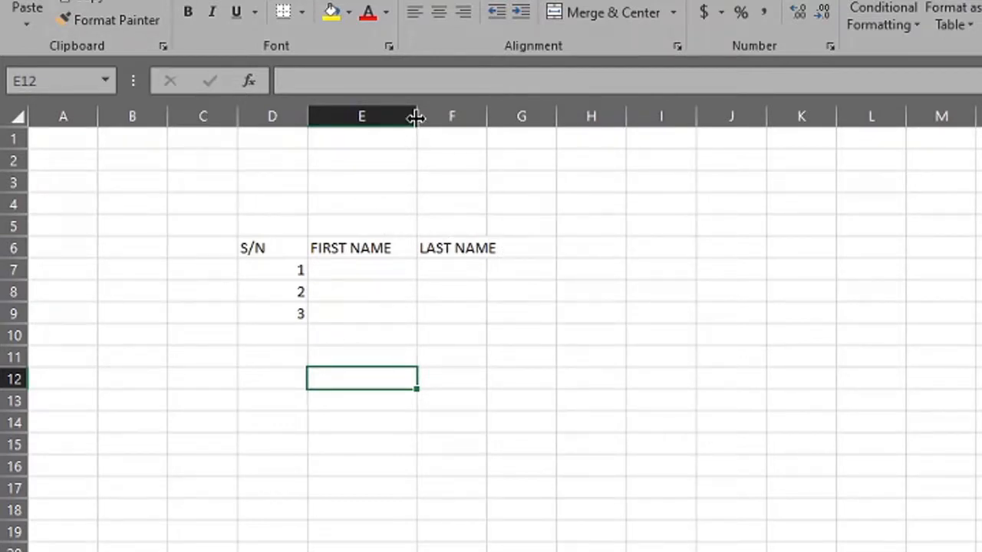
pyautogui.moveTo(415, 117); pyautogui.dragTo(365, 125)
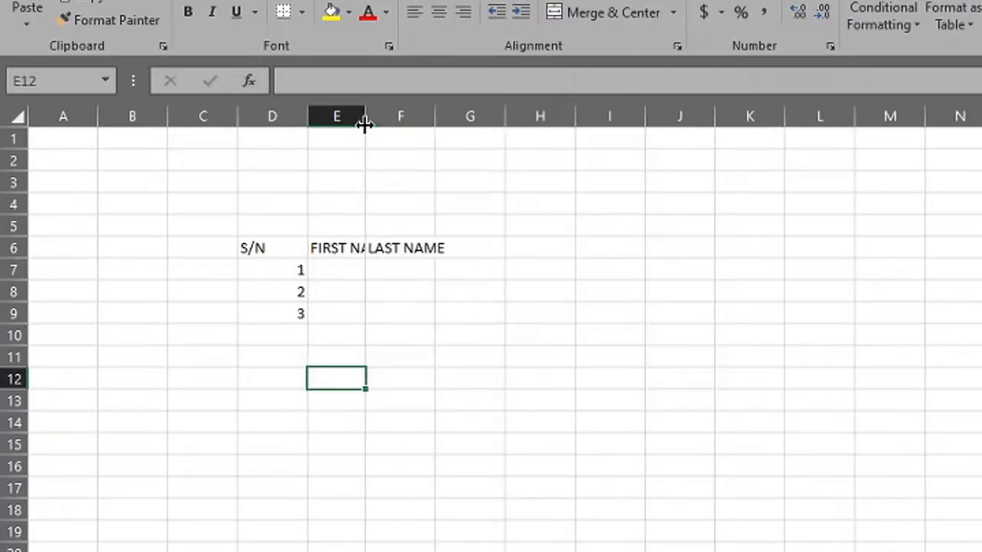
pyautogui.moveTo(364, 125)
pyautogui.mouseDown()
pyautogui.moveTo(379, 125)
pyautogui.moveTo(357, 125)
pyautogui.mouseUp()
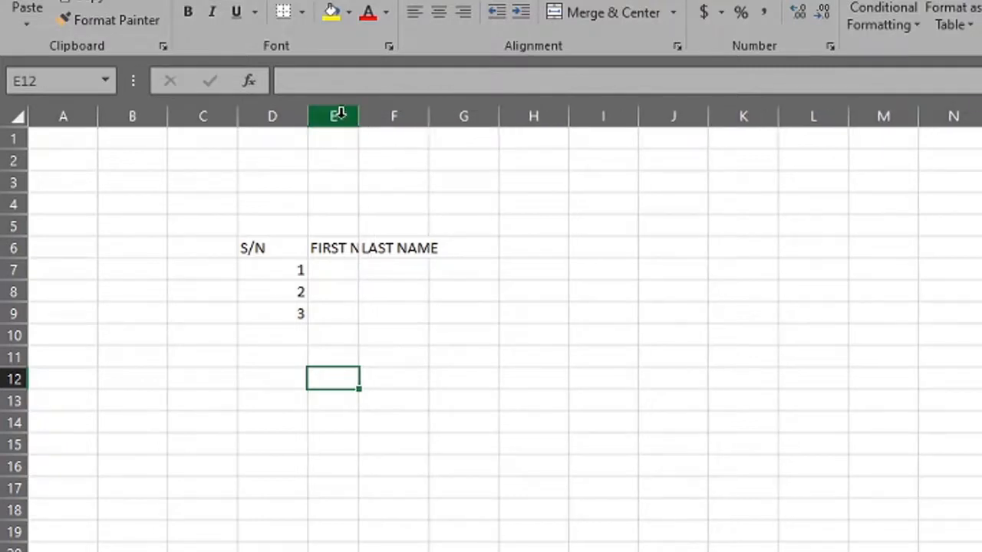
# Highlight whole columns E, D and I in turn and make row 3 slightly taller
pyautogui.click(340, 116)
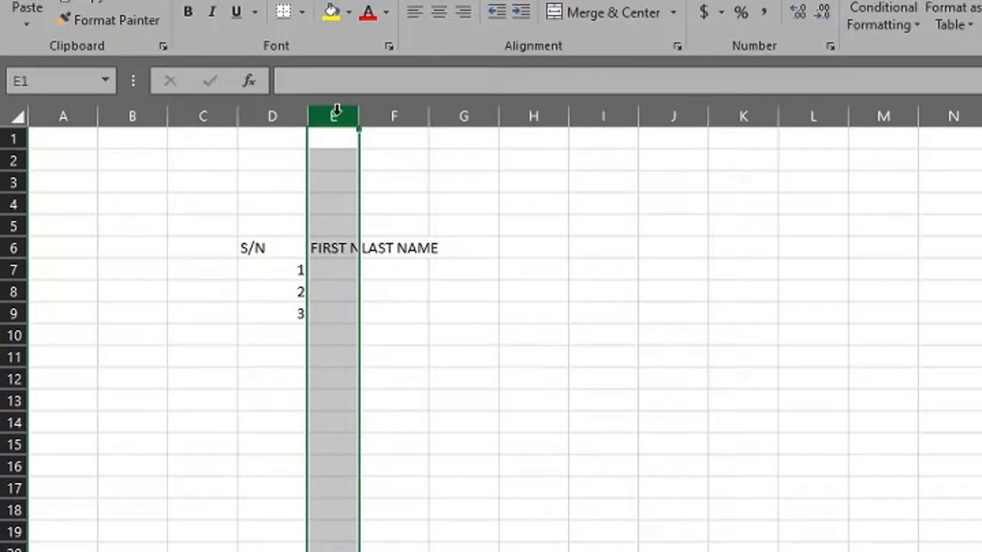
pyautogui.click(250, 109)
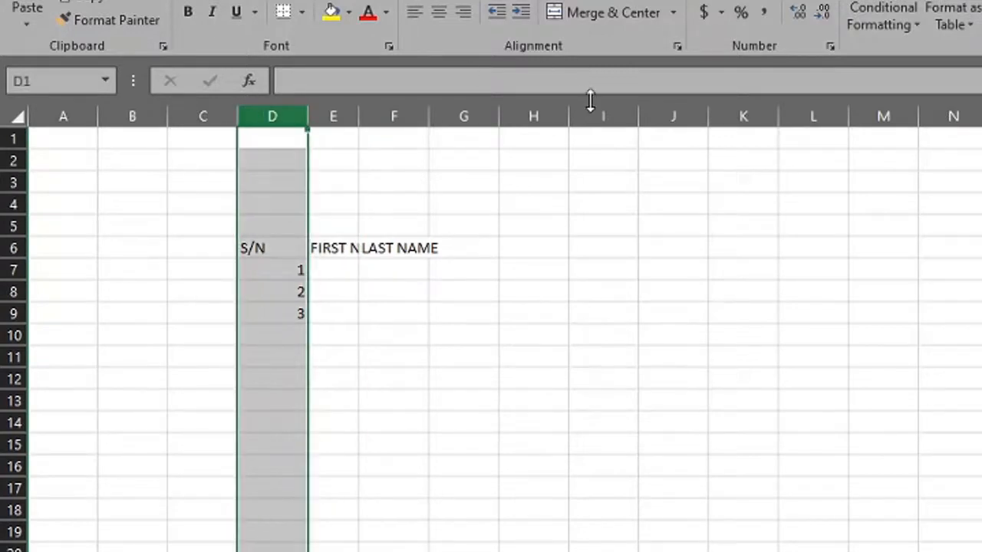
pyautogui.click(602, 112)
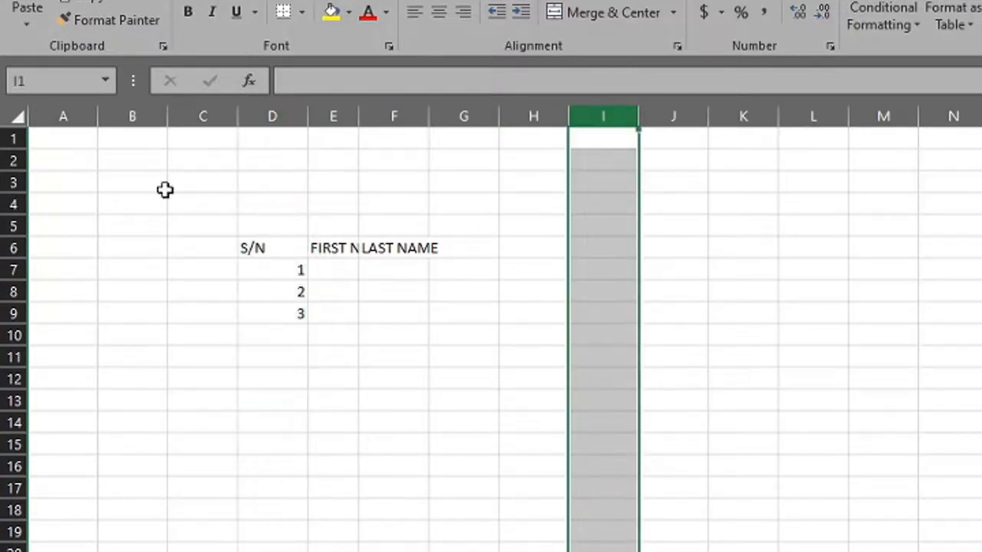
pyautogui.click(10, 183)
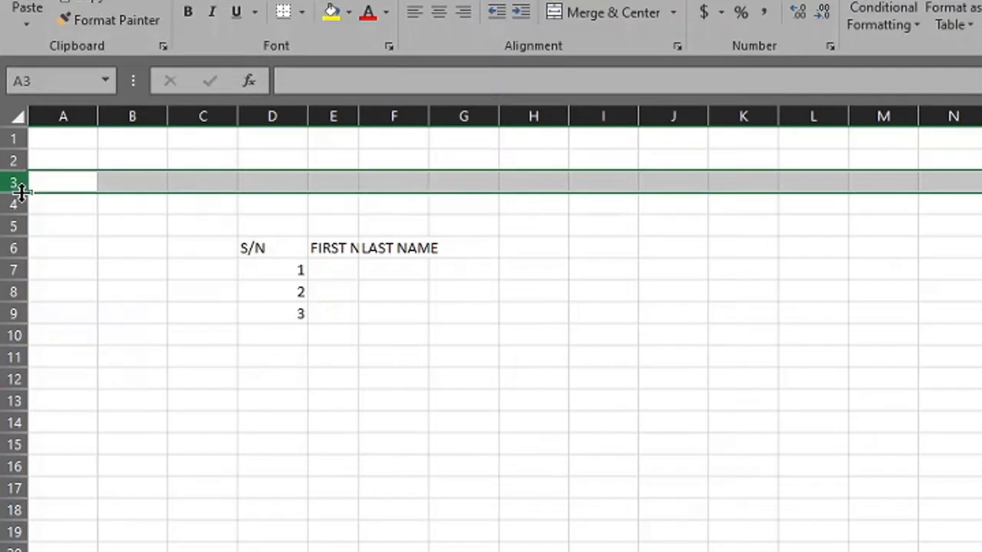
pyautogui.moveTo(20, 191)
pyautogui.mouseDown()
pyautogui.moveTo(23, 222)
pyautogui.moveTo(23, 198)
pyautogui.mouseUp()
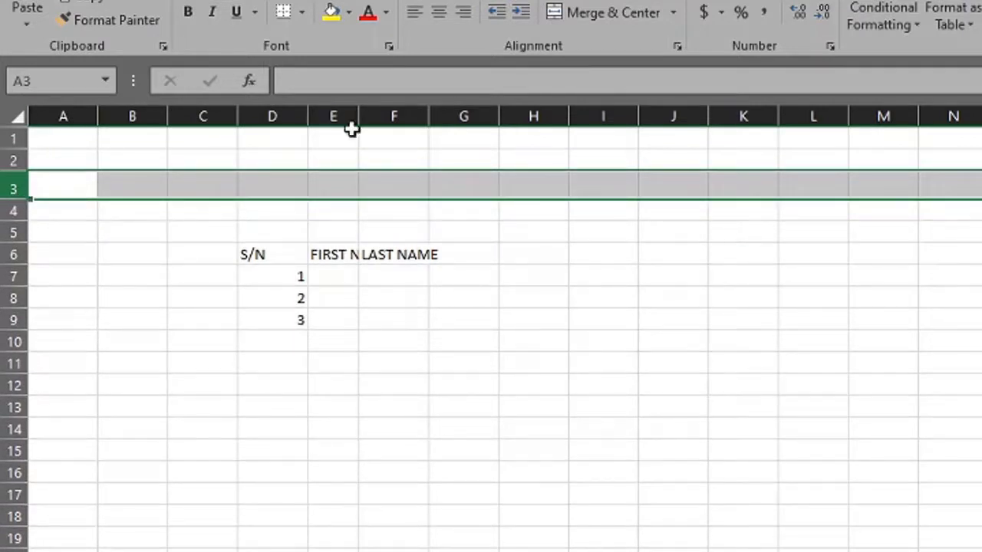
# Widen column E until the FIRST NAME heading fits inside its cell with some room to spare
pyautogui.moveTo(358, 114); pyautogui.dragTo(397, 117)
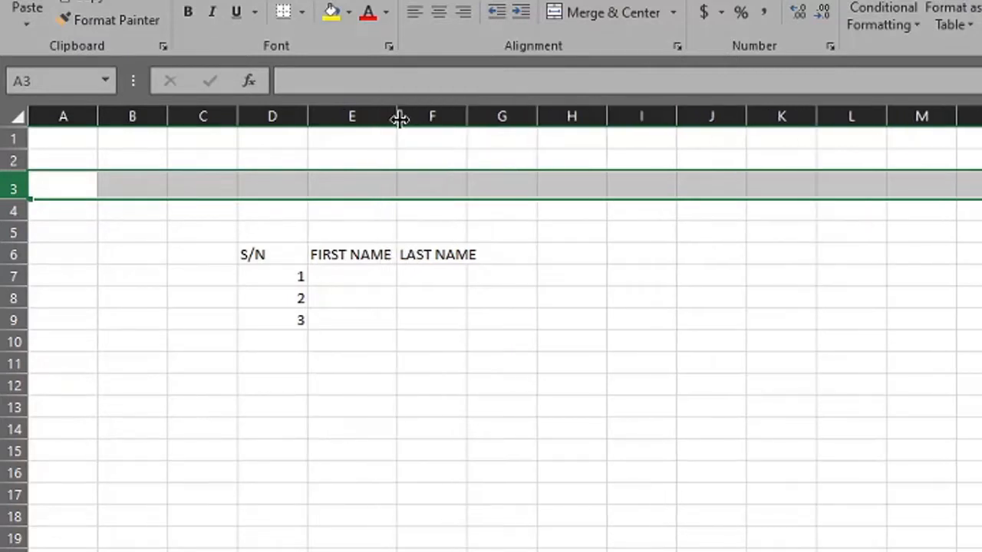
pyautogui.click(487, 384)
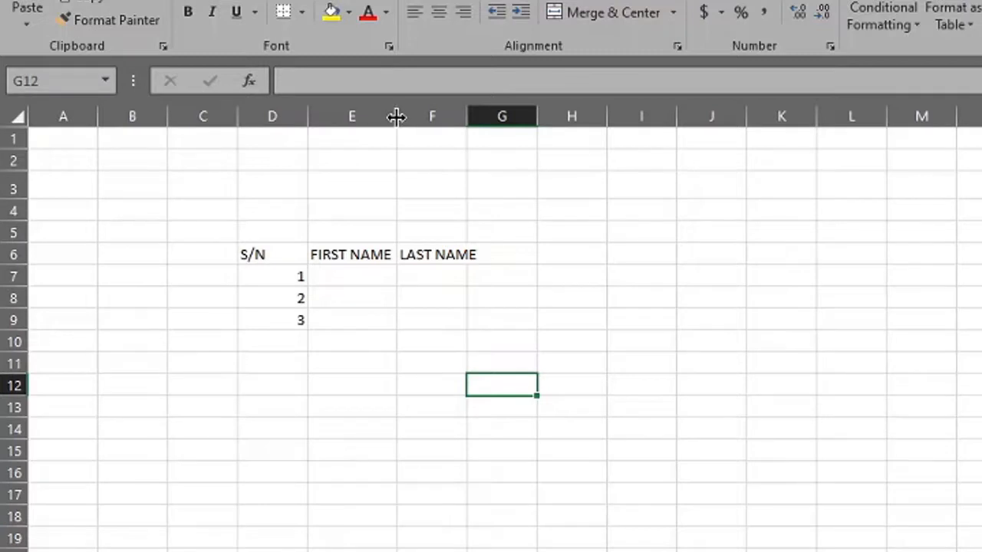
pyautogui.moveTo(396, 115); pyautogui.dragTo(396, 116)
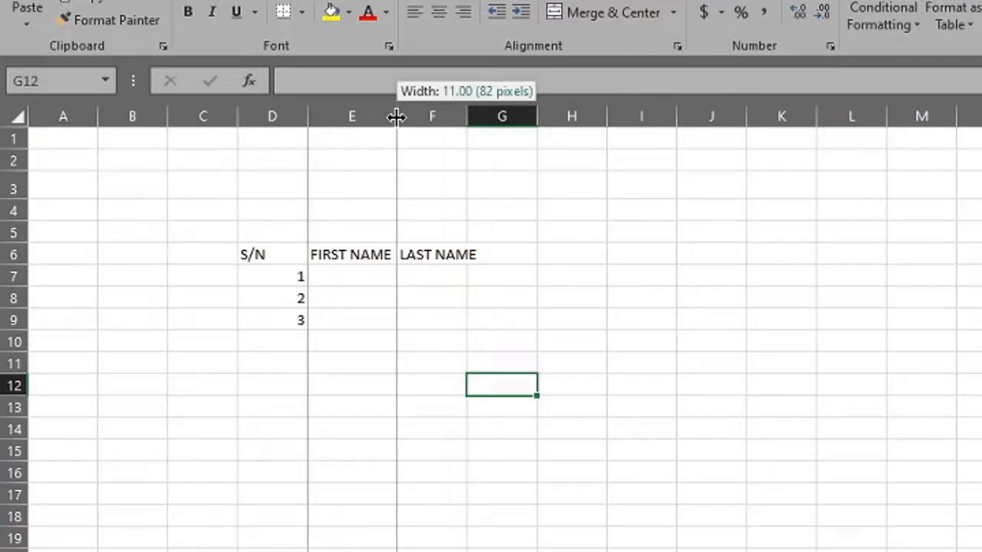
pyautogui.moveTo(396, 116); pyautogui.dragTo(535, 116)
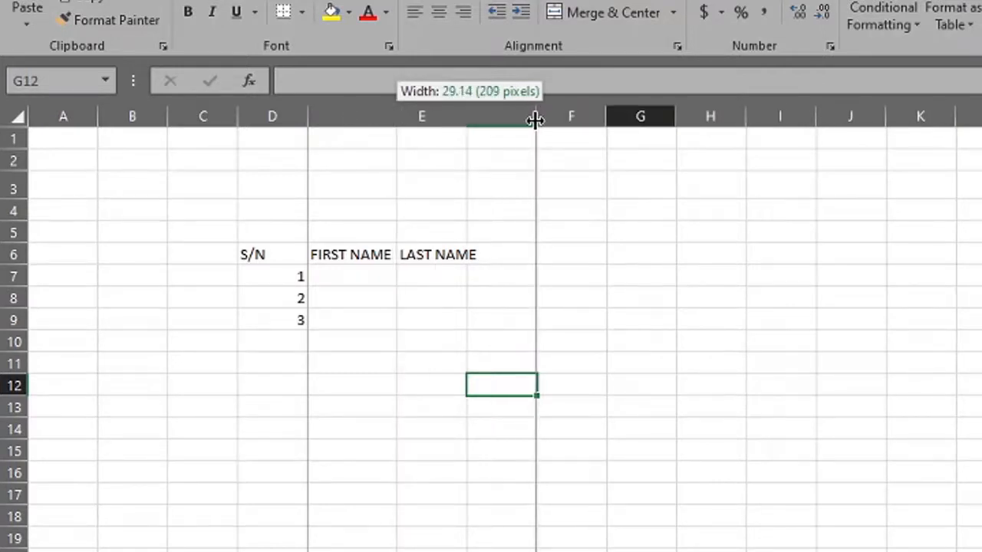
pyautogui.moveTo(434, 120); pyautogui.dragTo(423, 121)
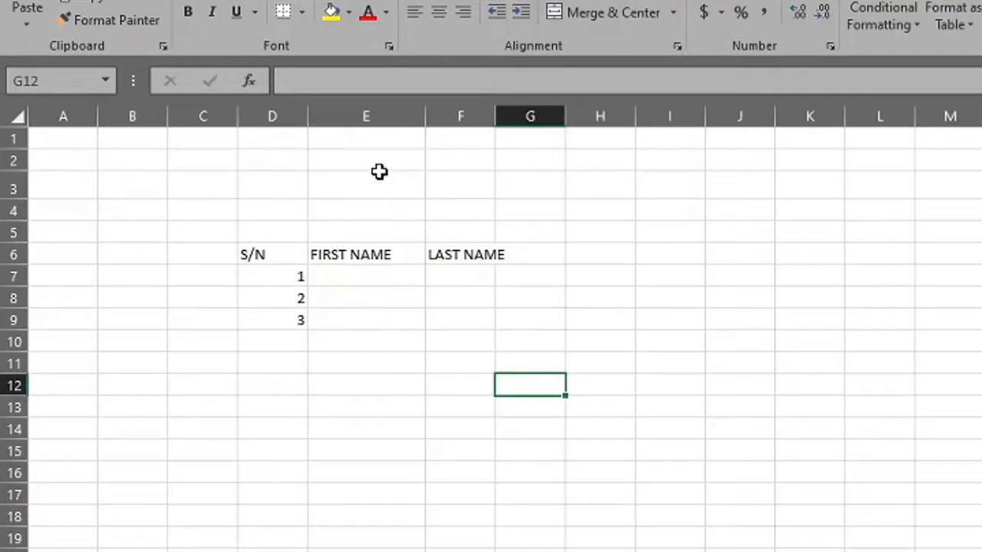
pyautogui.click(380, 258)
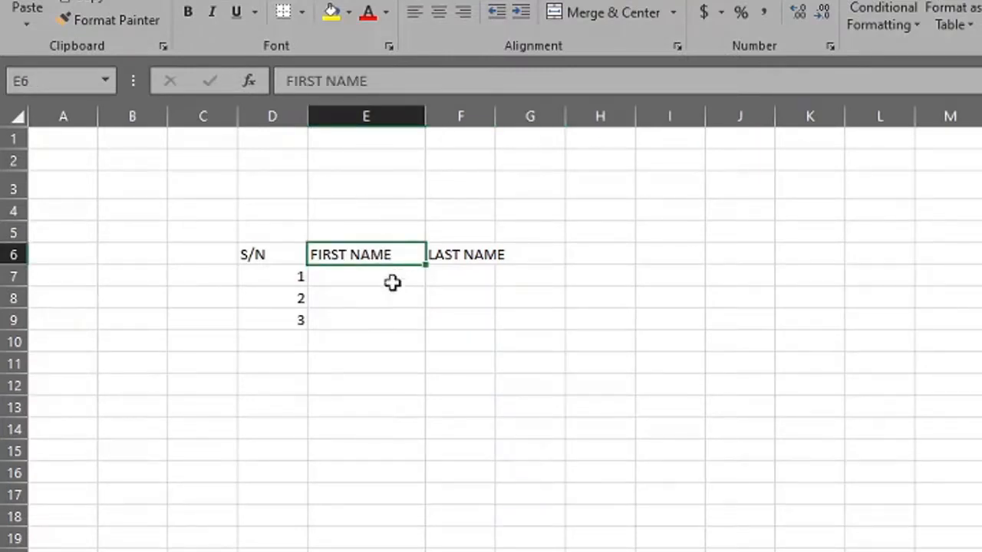
pyautogui.click(475, 337)
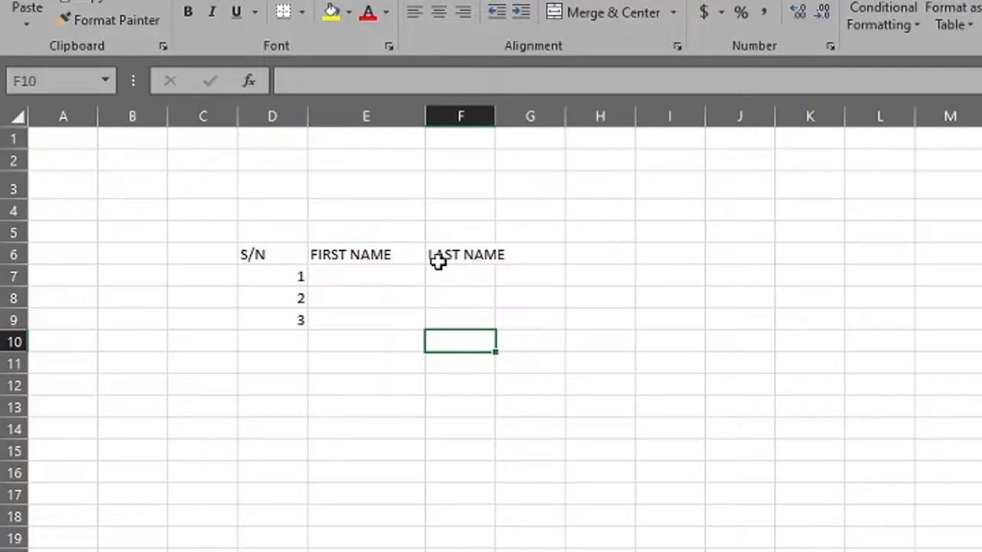
# Widen column F so that the LAST NAME heading fits inside its cell, and check both name headings
pyautogui.click(462, 254)
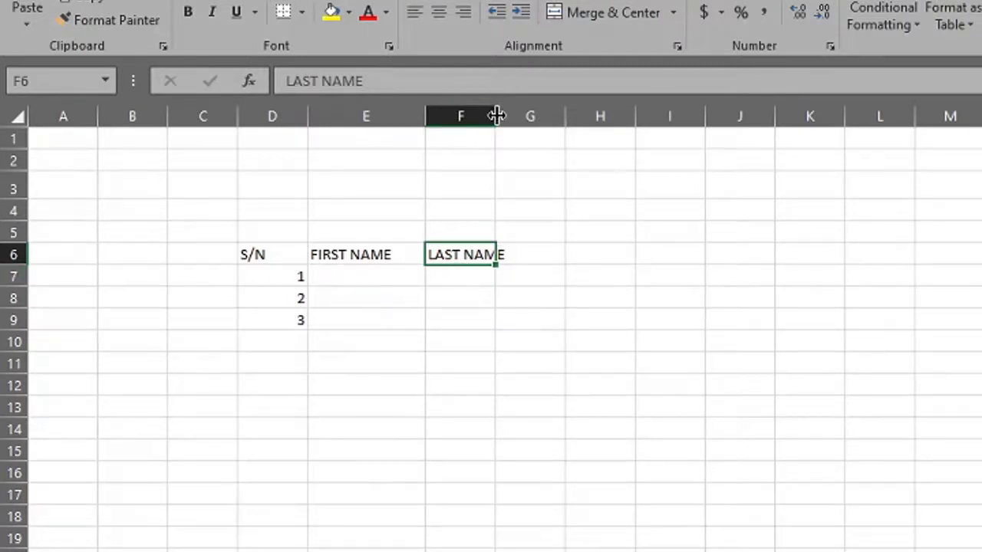
pyautogui.moveTo(497, 116); pyautogui.dragTo(535, 117)
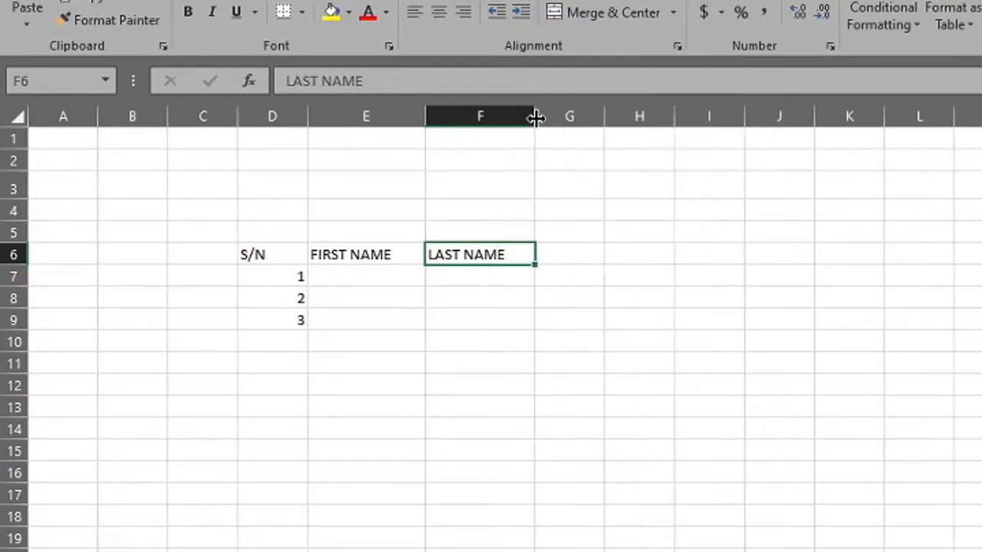
pyautogui.click(484, 320)
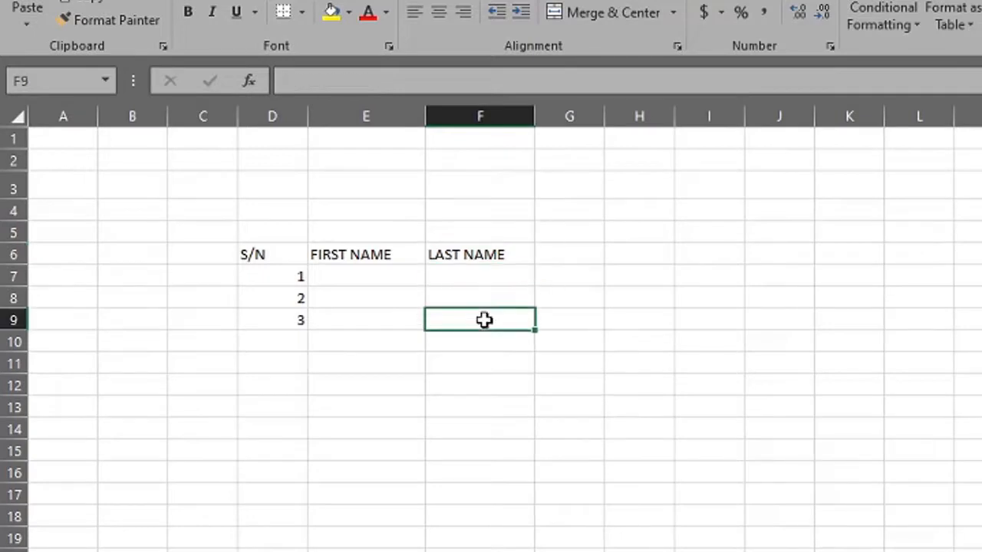
pyautogui.click(486, 256)
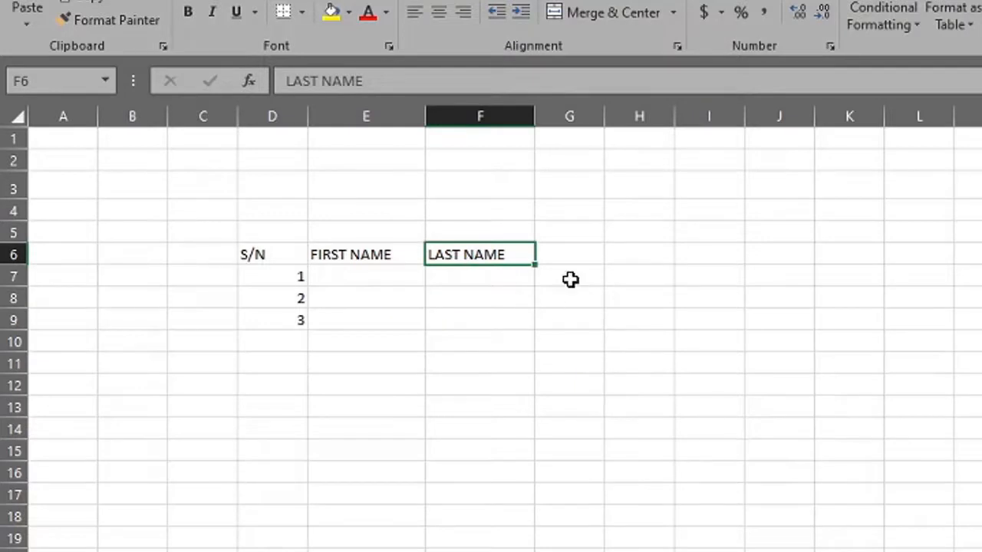
pyautogui.click(340, 254)
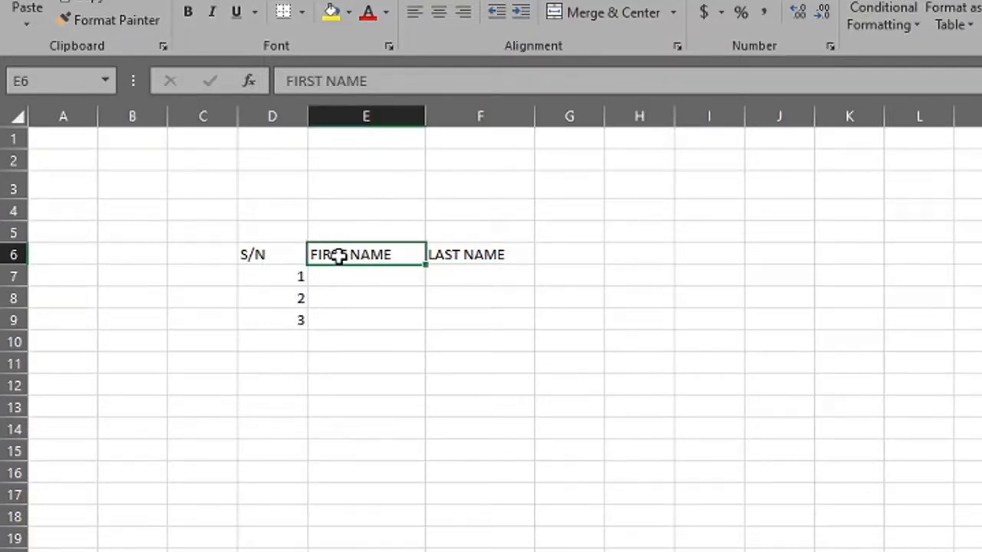
pyautogui.click(485, 258)
# Enter the headings DESIGNATION in cell G6 and BASIC SALARY in cell H6
pyautogui.click(570, 259)
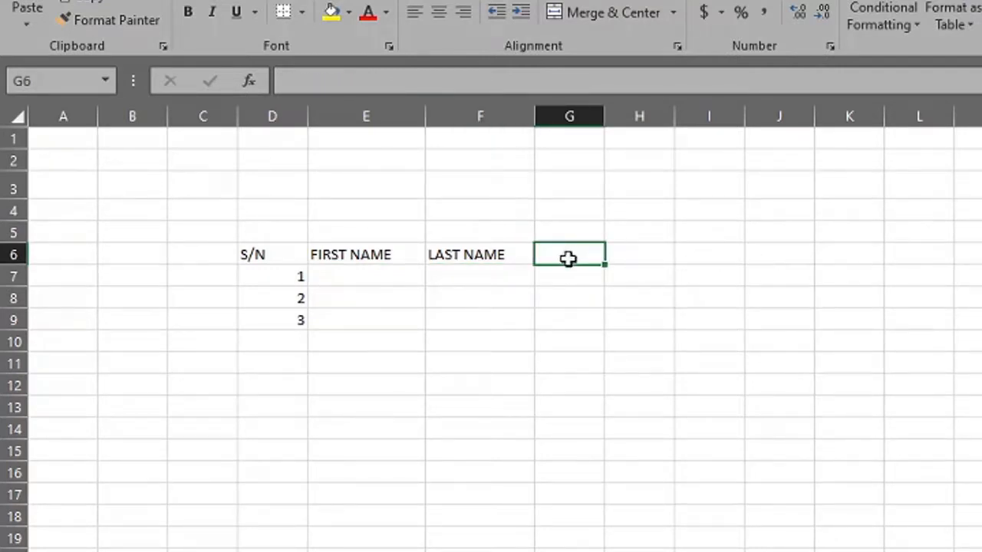
pyautogui.write('DESIG')
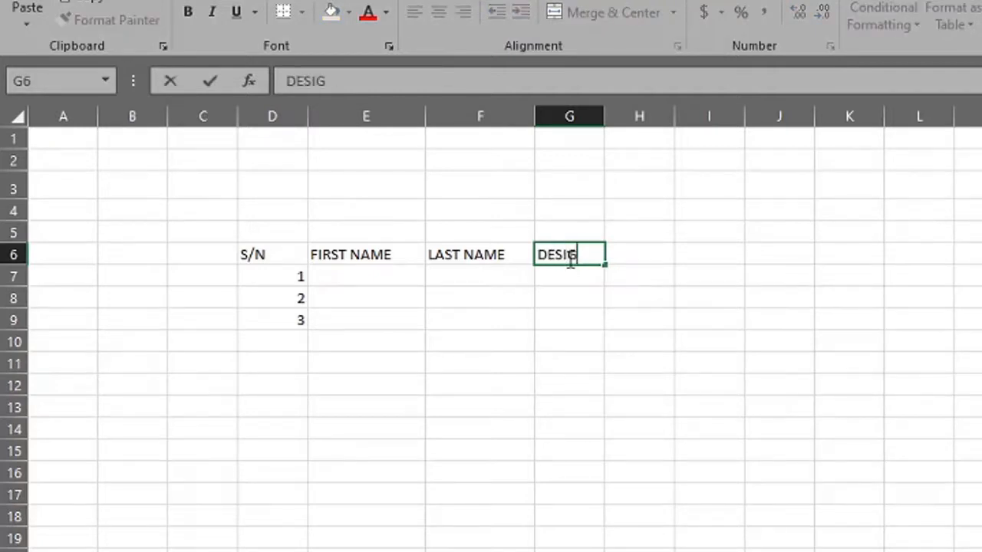
pyautogui.write('NATION')
pyautogui.press('Tab')
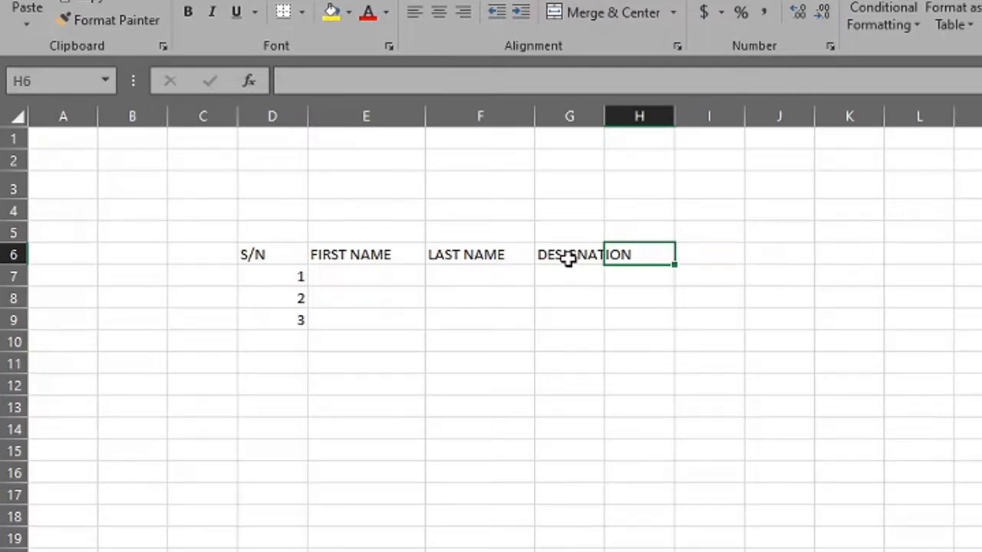
pyautogui.write('BASI')
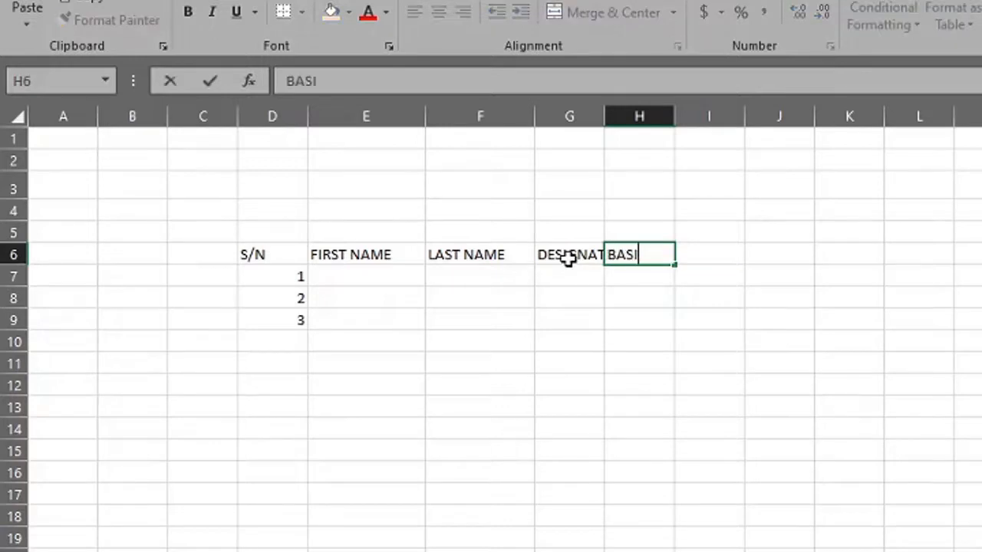
pyautogui.write('C SALARY')
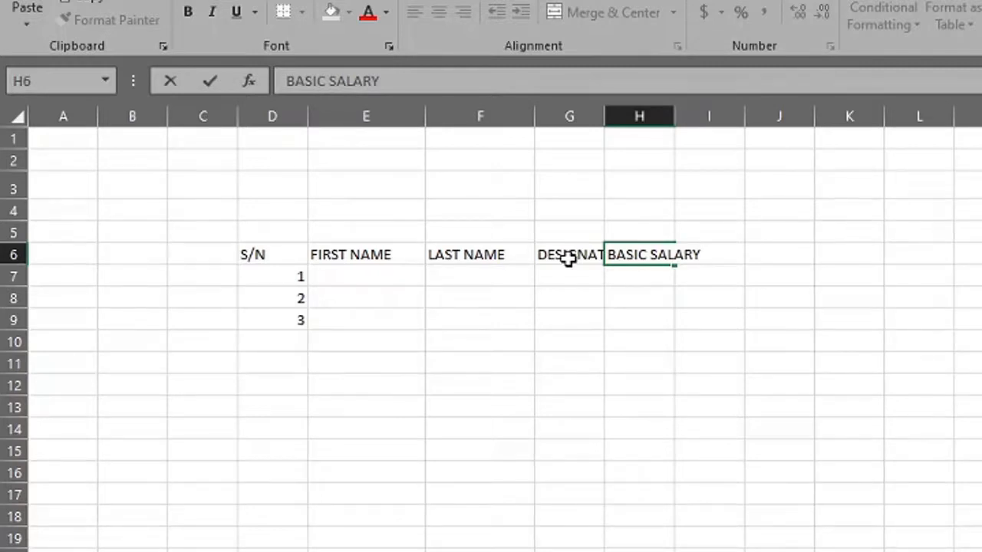
pyautogui.press('Tab')
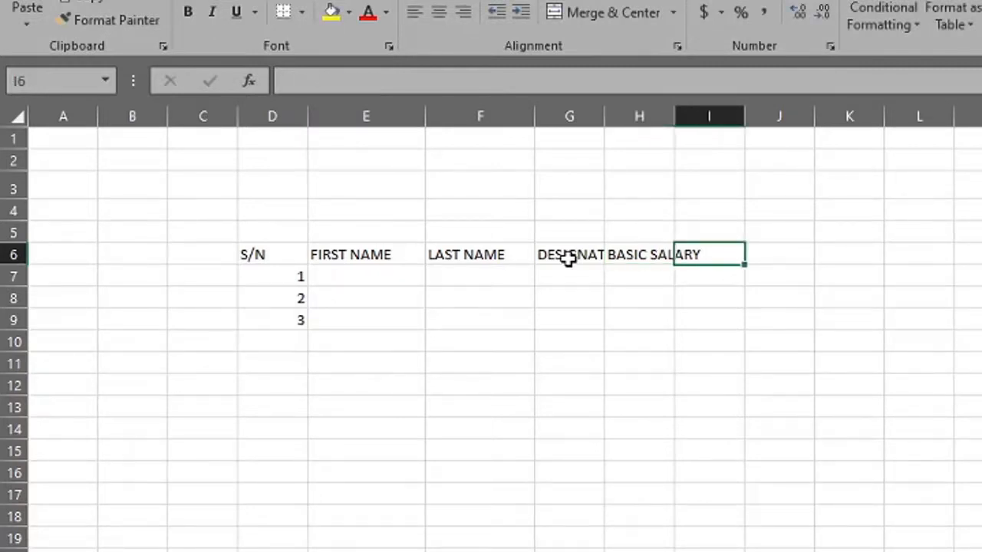
# Enter the heading TRANSPORT in cell I6, replacing the lowercase start
pyautogui.write('tra')
pyautogui.press('BackSpace')
pyautogui.press('BackSpace')
pyautogui.press('BackSpace')
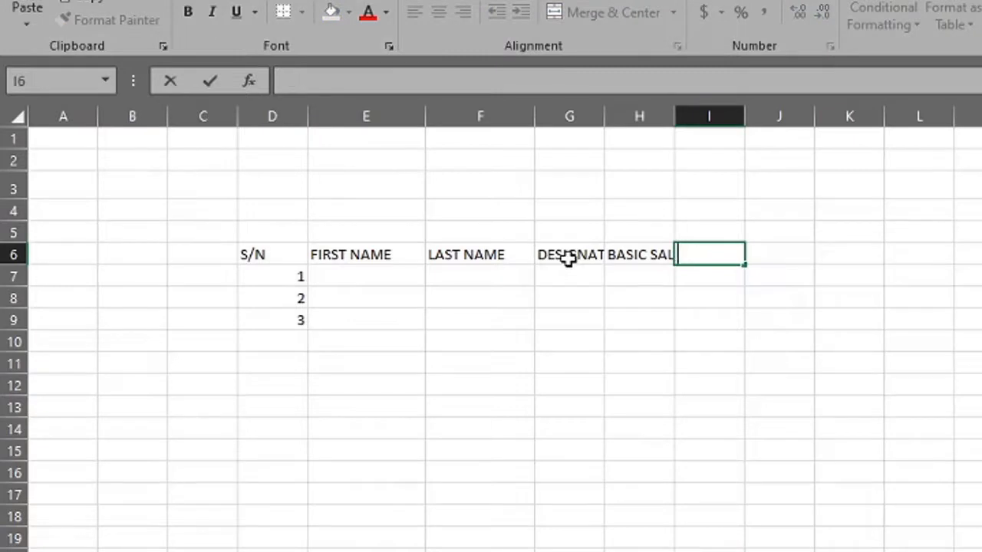
pyautogui.write('RRANSPORT')
pyautogui.press('Tab')
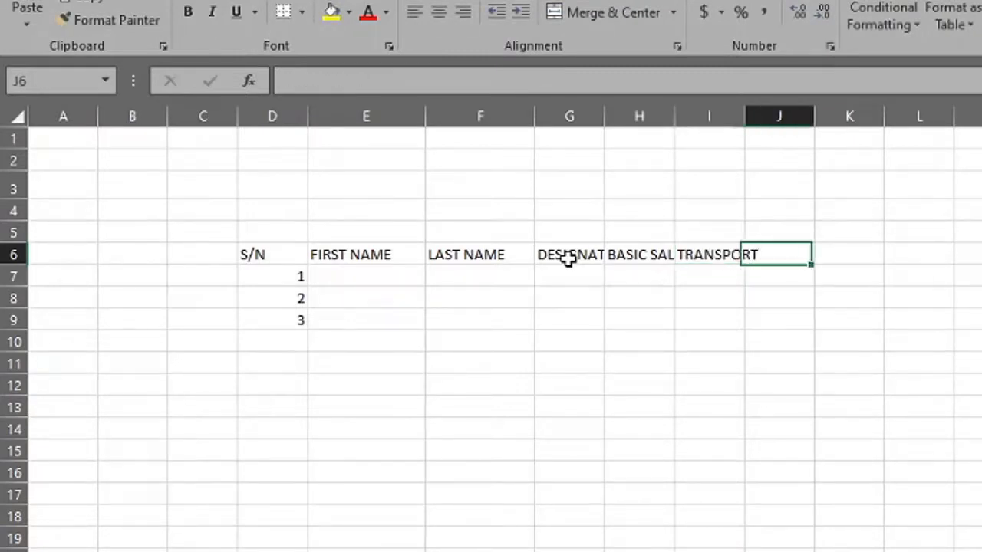
pyautogui.write('MEAL')
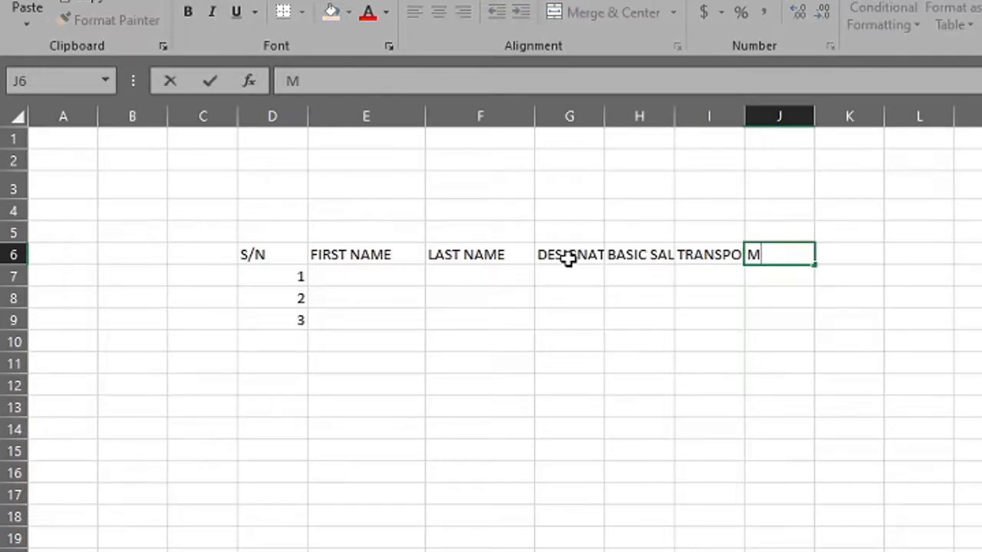
pyautogui.press('BackSpace')
pyautogui.press('BackSpace')
pyautogui.press('BackSpace')
pyautogui.press('BackSpace')
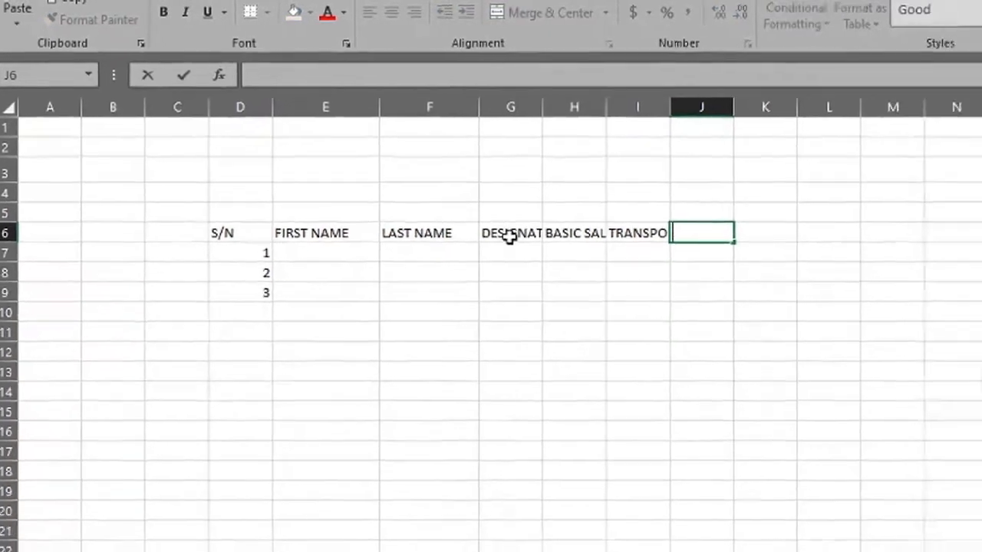
# Enter the heading HOUSING in cell J6
pyautogui.write('HOUSING')
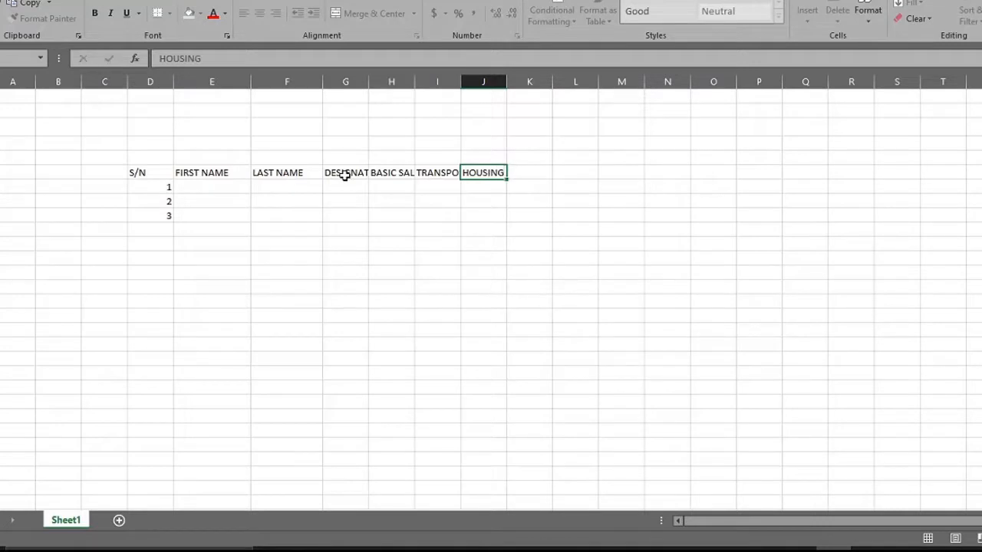
pyautogui.press('Tab')
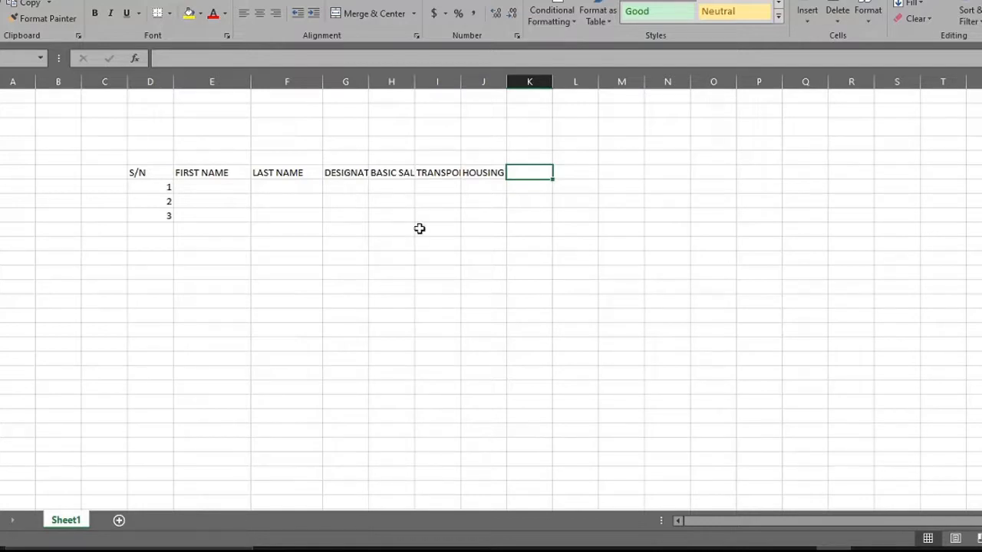
# Widen columns G, H, I and J until the DESIGNATION, BASIC SALARY, TRANSPORT and HOUSING headings fit with some room to spare
pyautogui.click(391, 215)
pyautogui.moveTo(367, 79); pyautogui.dragTo(624, 84)
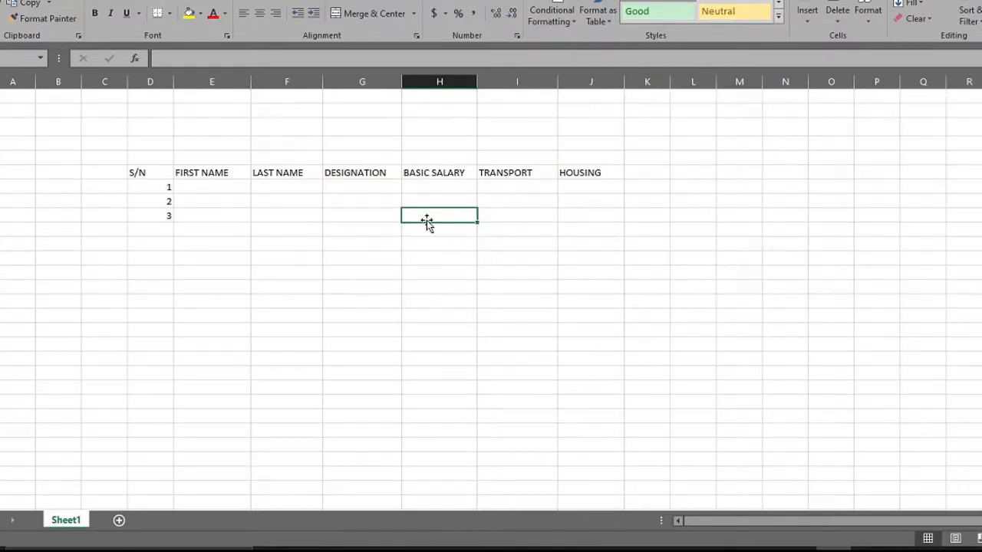
pyautogui.click(299, 174)
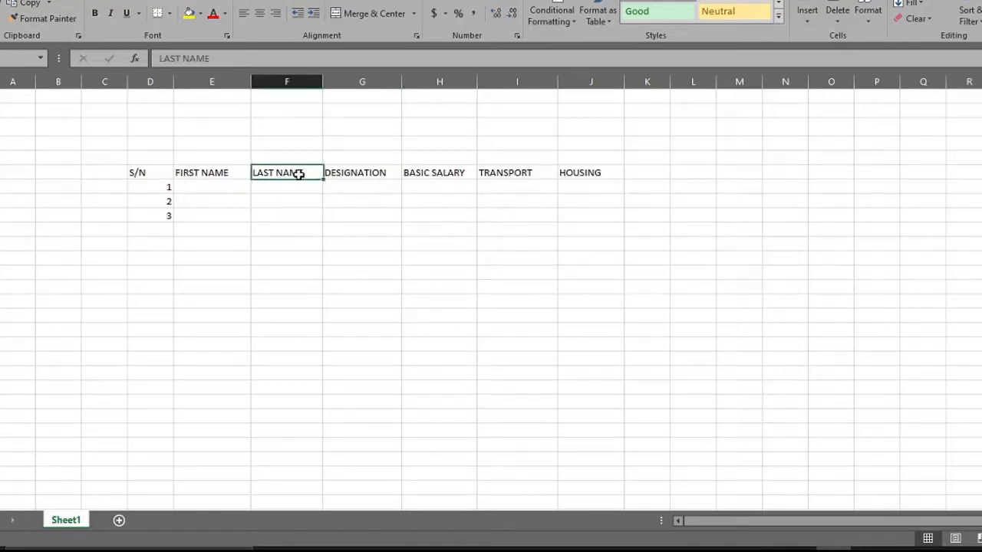
pyautogui.click(370, 175)
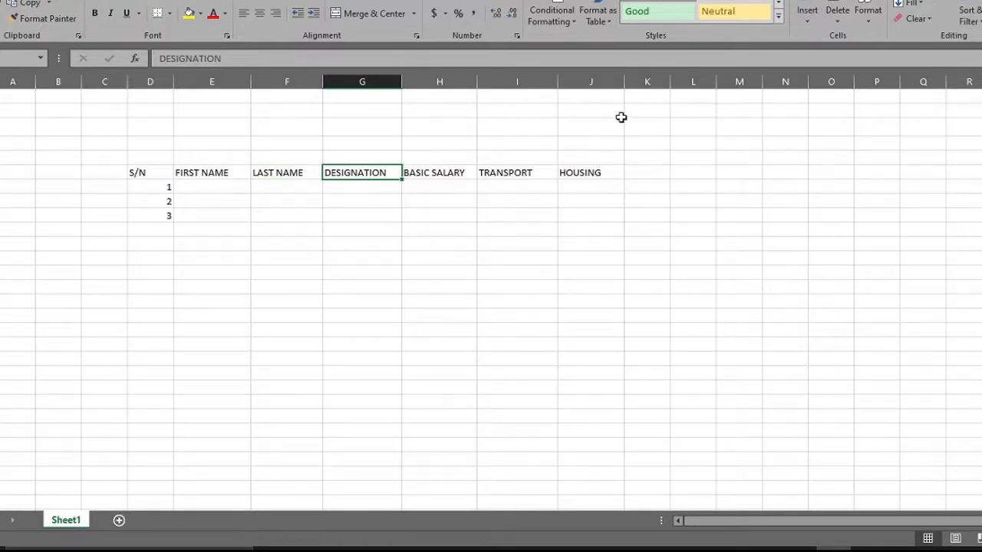
pyautogui.moveTo(625, 81); pyautogui.dragTo(630, 81)
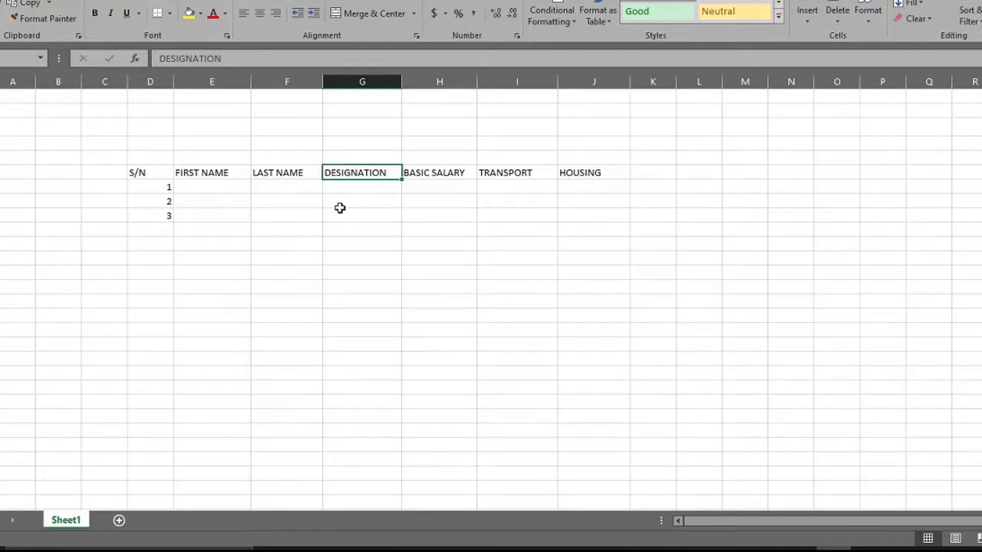
# Check the row 6 headings from S/N to HOUSING and make column I slightly narrower
pyautogui.click(143, 174)
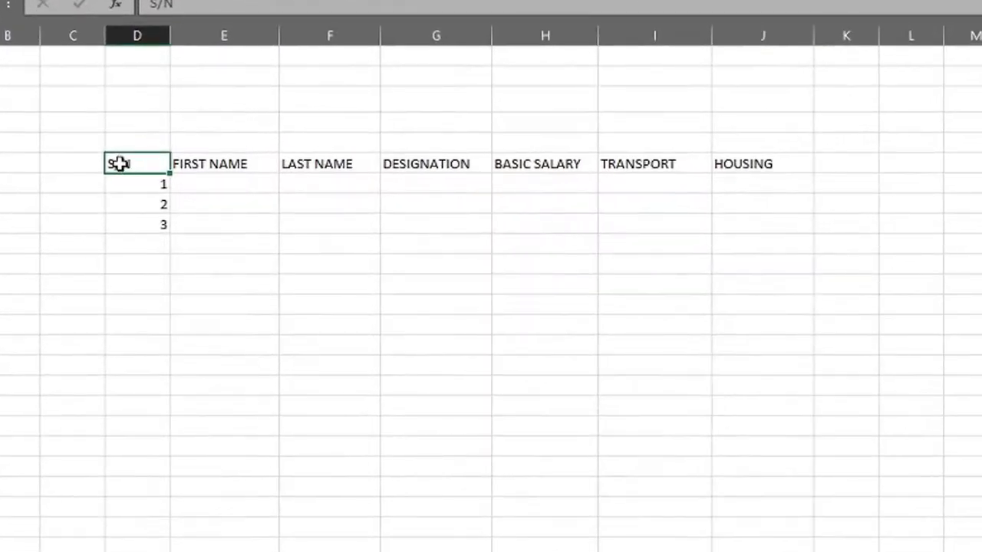
pyautogui.click(210, 168)
pyautogui.click(351, 166)
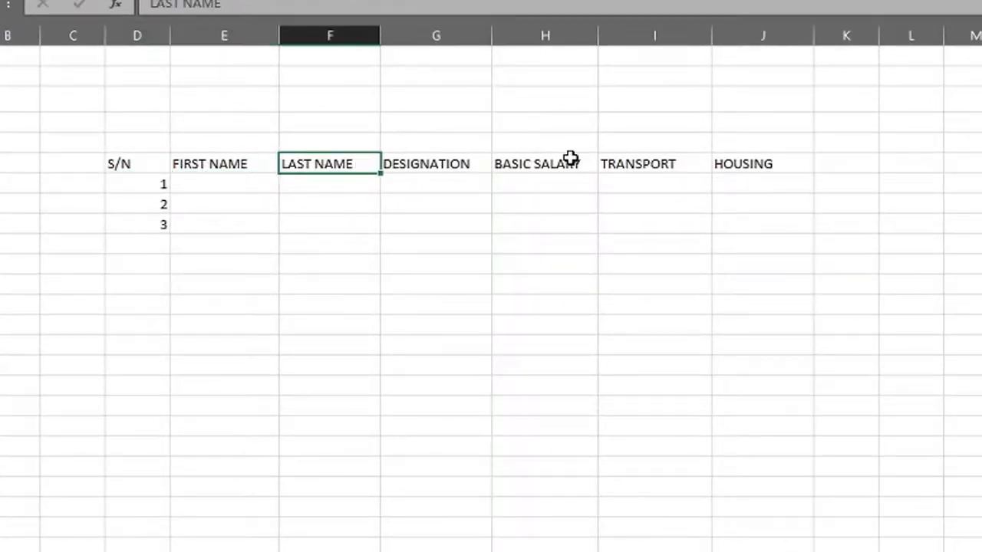
pyautogui.click(749, 167)
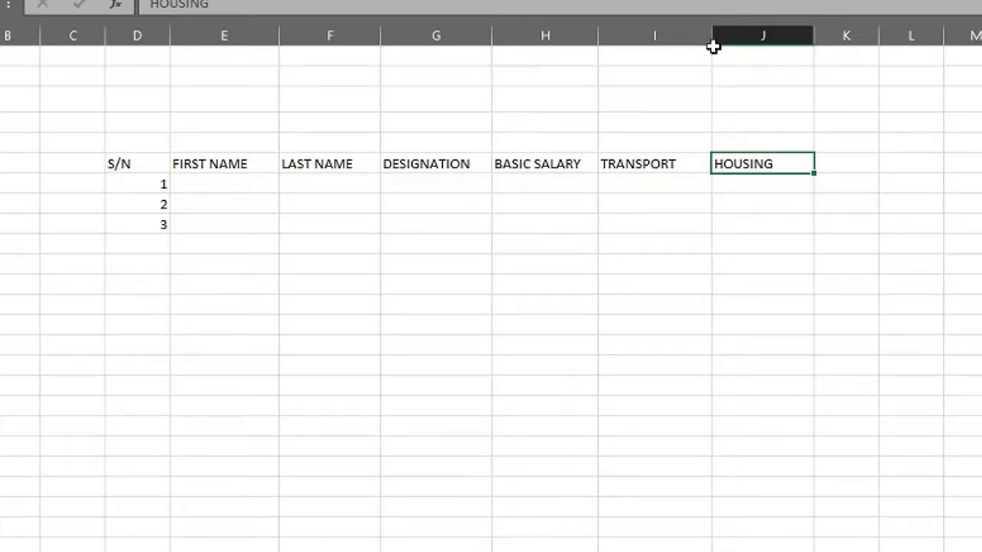
pyautogui.moveTo(712, 36); pyautogui.dragTo(703, 35)
pyautogui.click(721, 253)
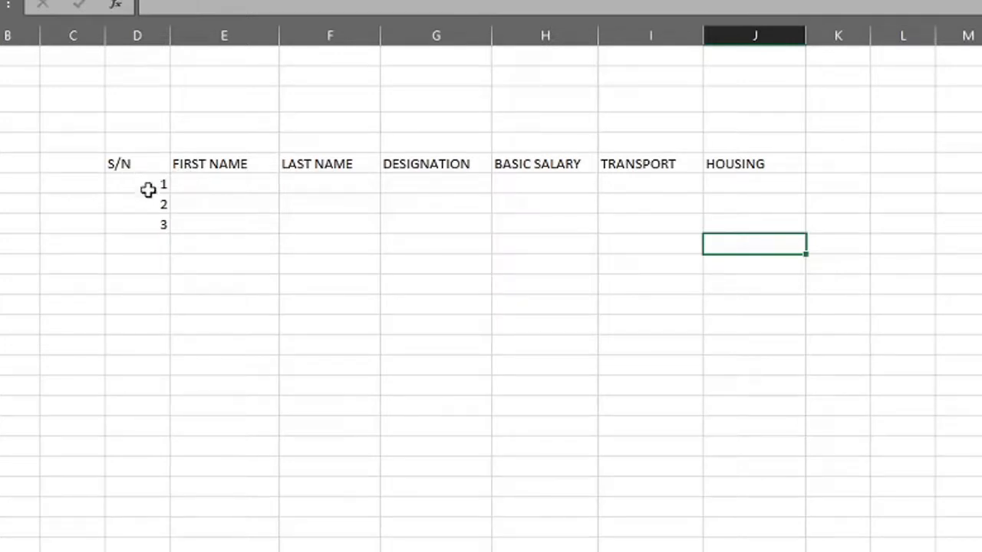
# Left-align the serial numbers in cells D7 to D9
pyautogui.moveTo(149, 181); pyautogui.dragTo(150, 217)
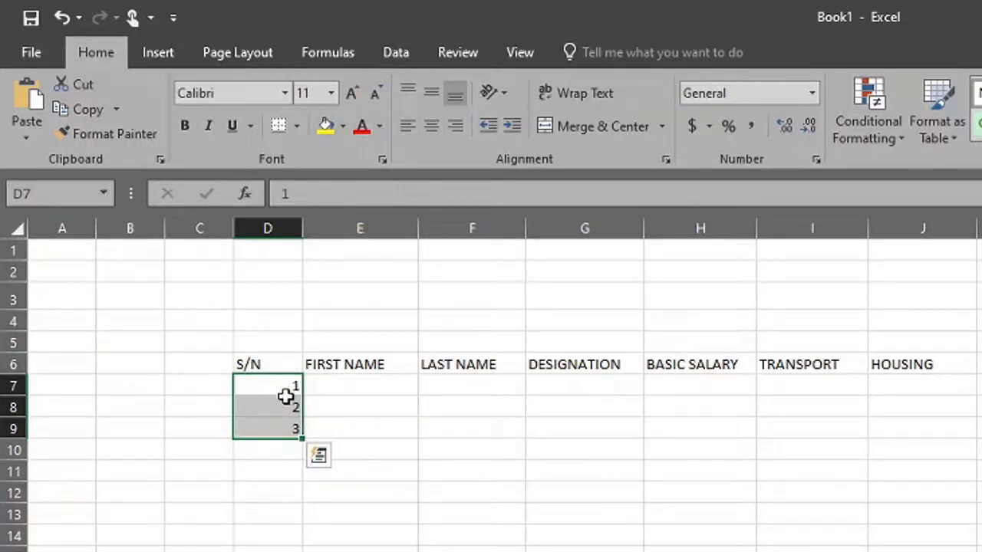
pyautogui.click(277, 469)
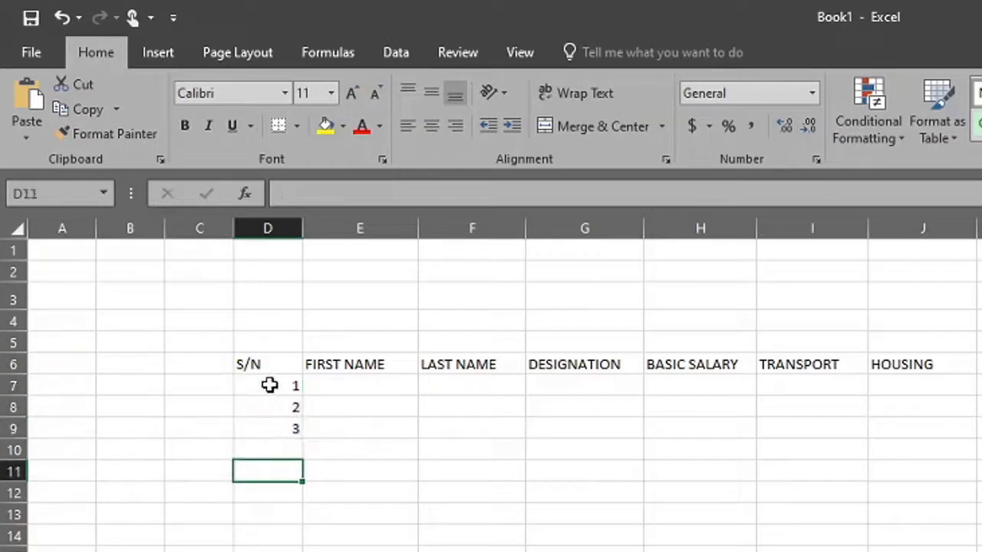
pyautogui.moveTo(270, 386); pyautogui.dragTo(276, 430)
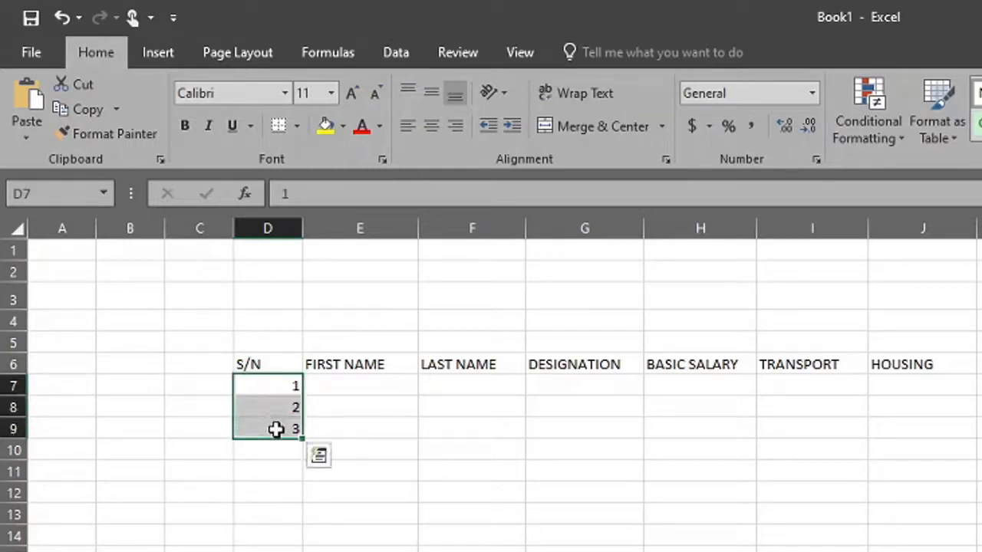
pyautogui.click(401, 126)
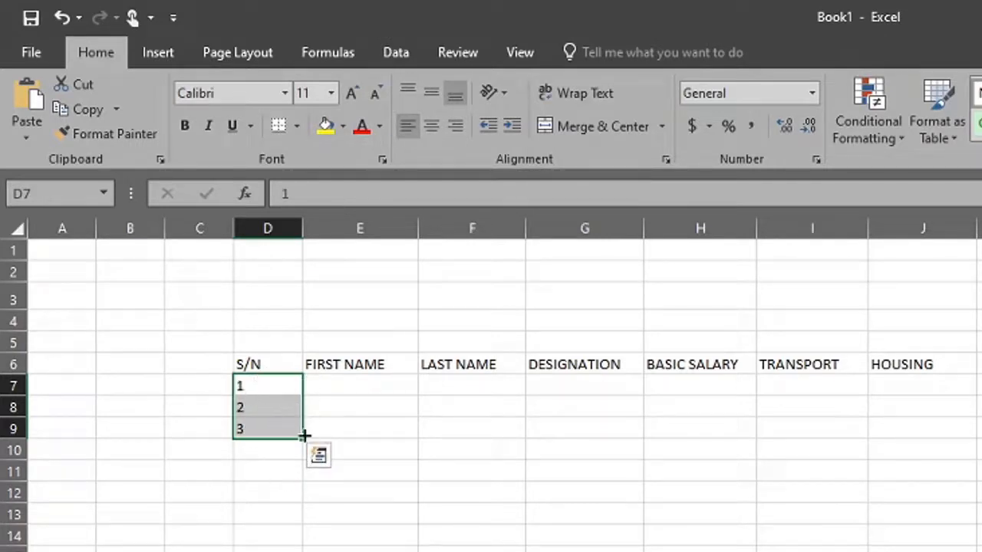
pyautogui.click(393, 431)
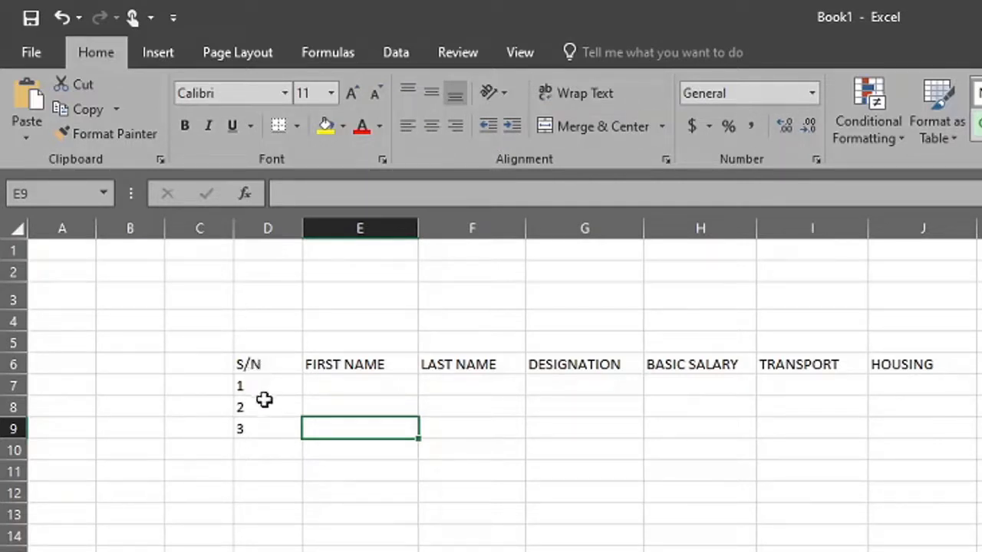
# Right-align the serial numbers 1 to 3 below the S/N heading
pyautogui.click(265, 427)
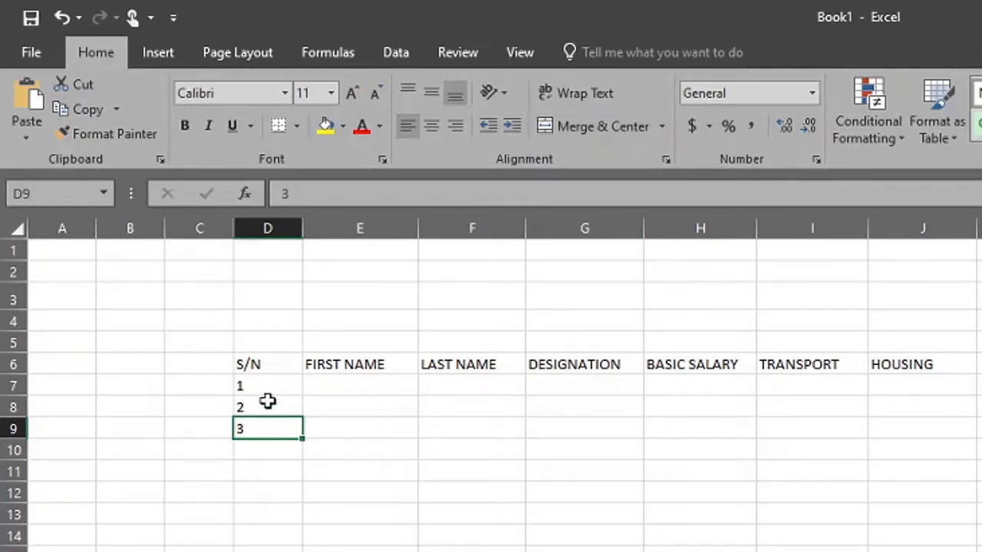
pyautogui.click(268, 228)
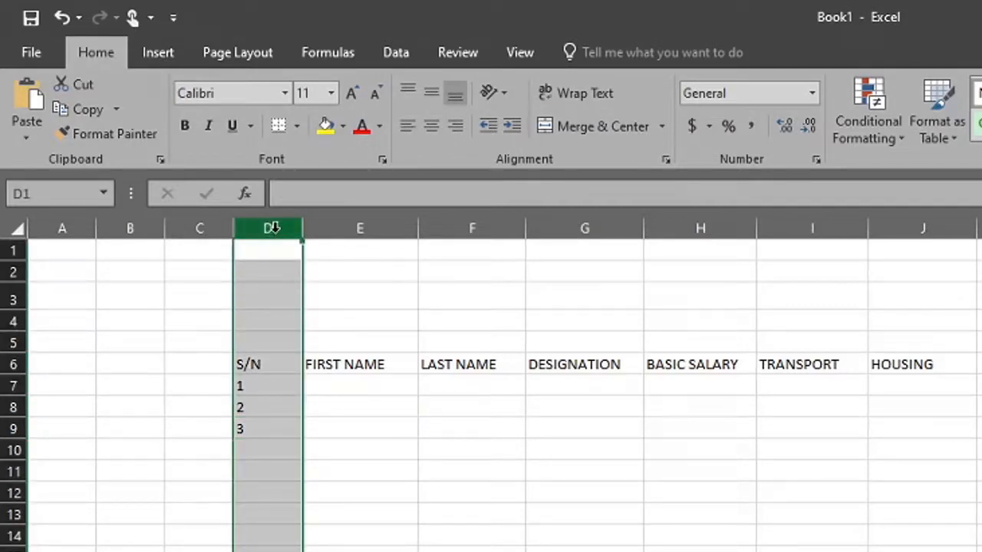
pyautogui.moveTo(263, 388); pyautogui.dragTo(265, 426)
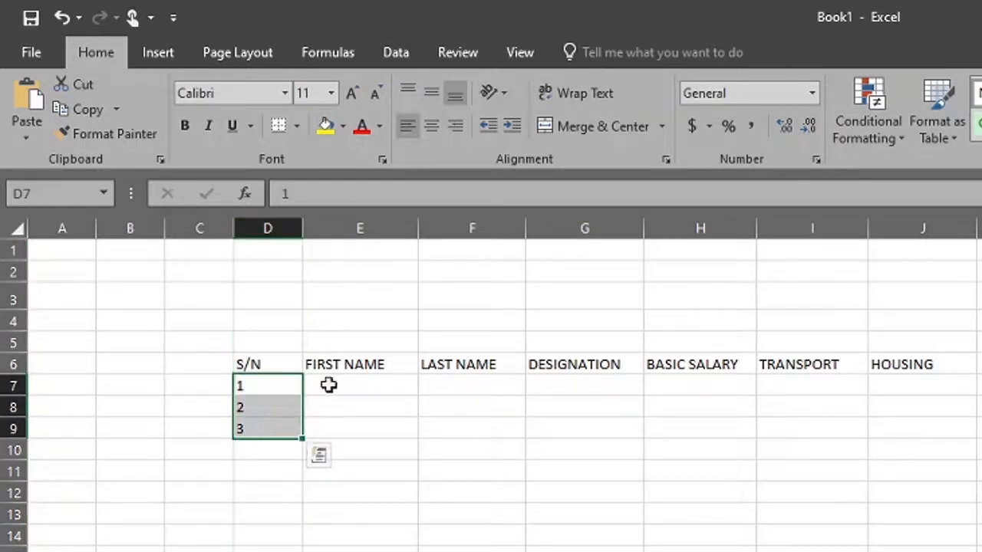
pyautogui.click(454, 127)
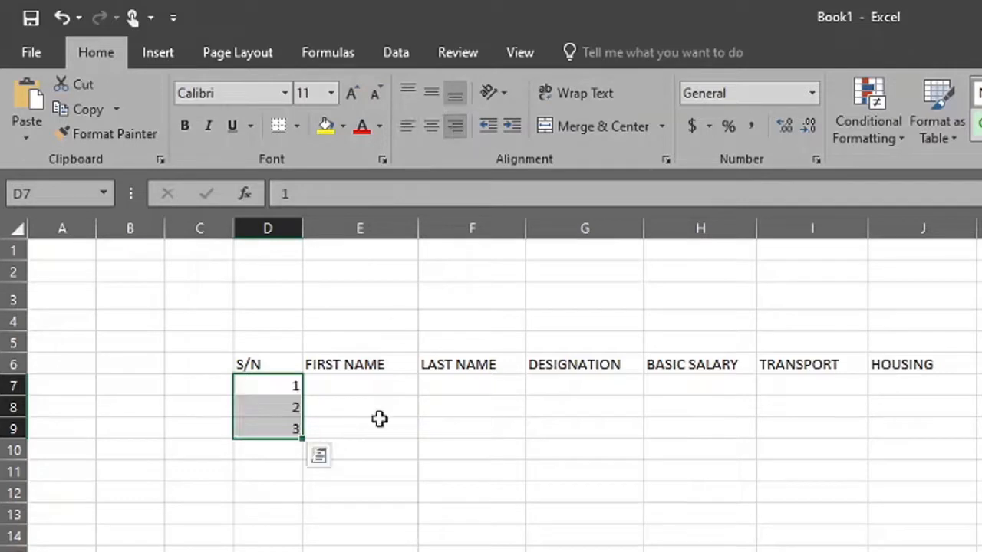
pyautogui.click(318, 520)
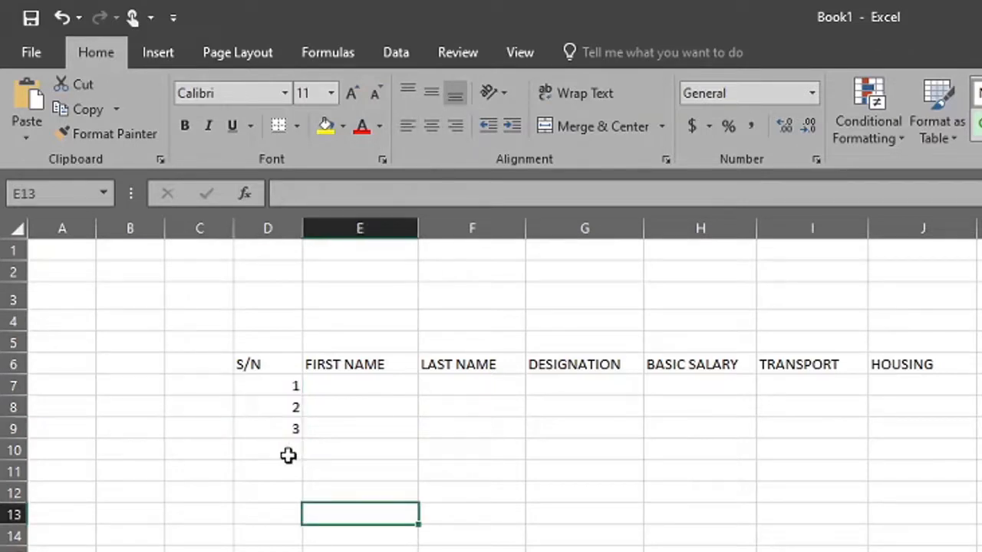
# Left-align the whole of column D, covering the S/N heading and its numbers
pyautogui.click(263, 229)
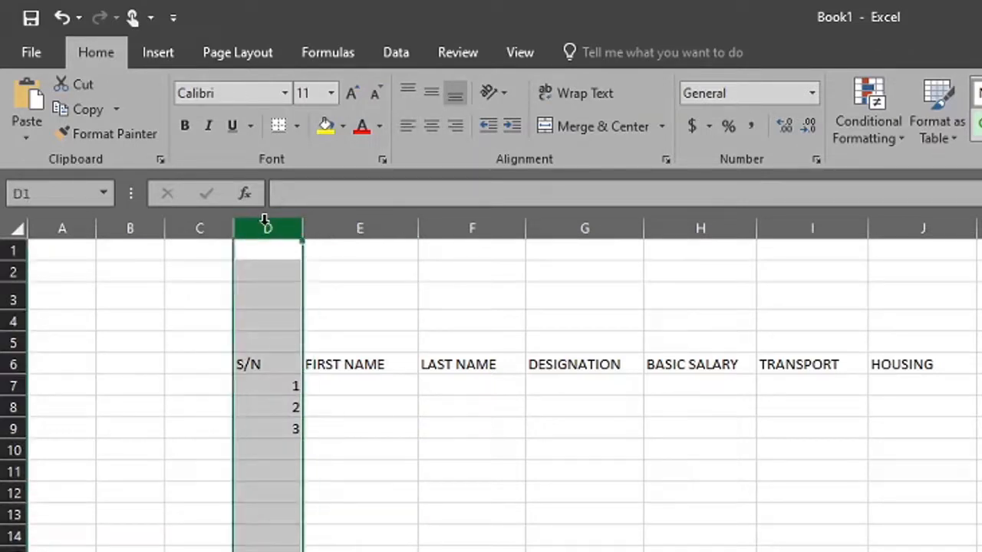
pyautogui.click(408, 127)
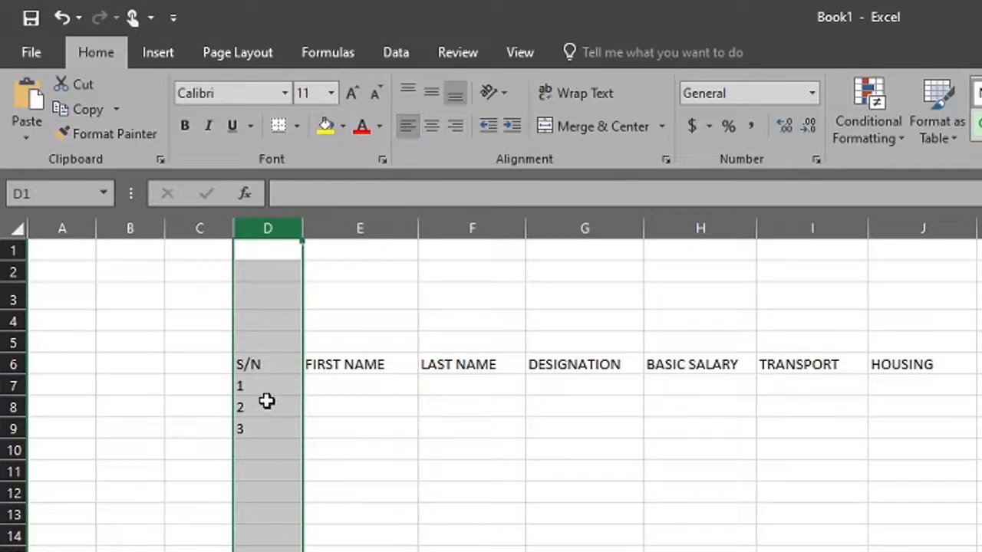
pyautogui.click(448, 513)
# Right-align the S/N heading in D6, and do the same for the serial numbers in D7 to D9
pyautogui.click(254, 364)
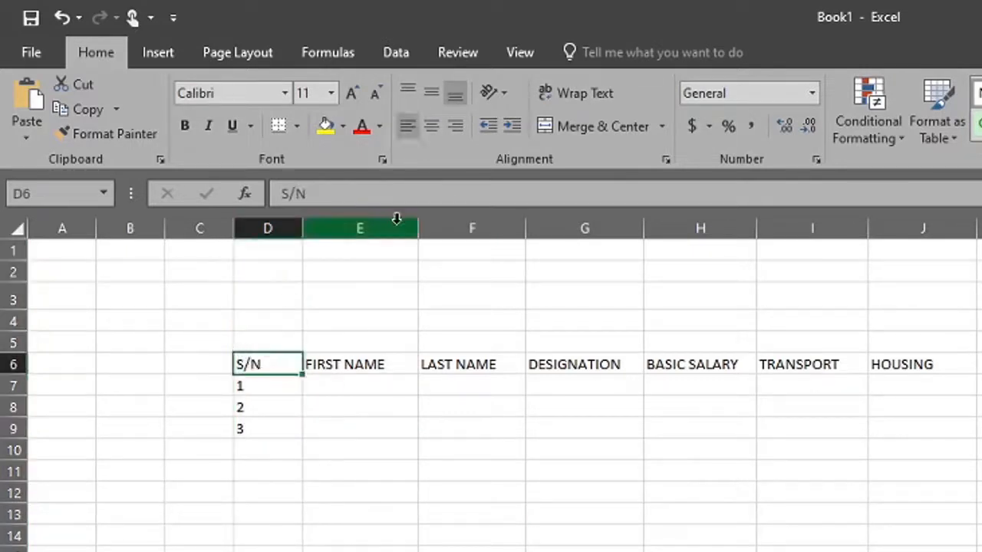
pyautogui.click(455, 127)
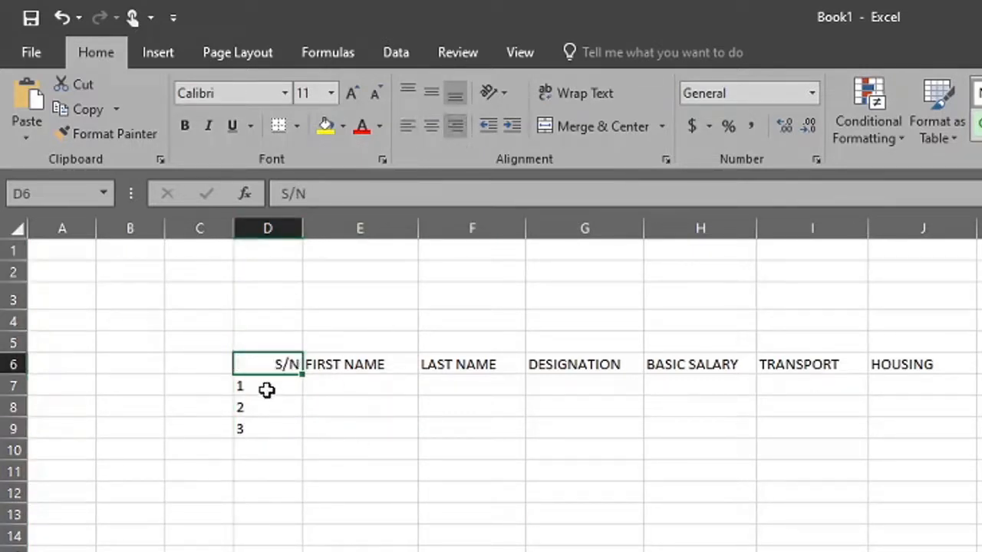
pyautogui.moveTo(265, 388); pyautogui.dragTo(266, 429)
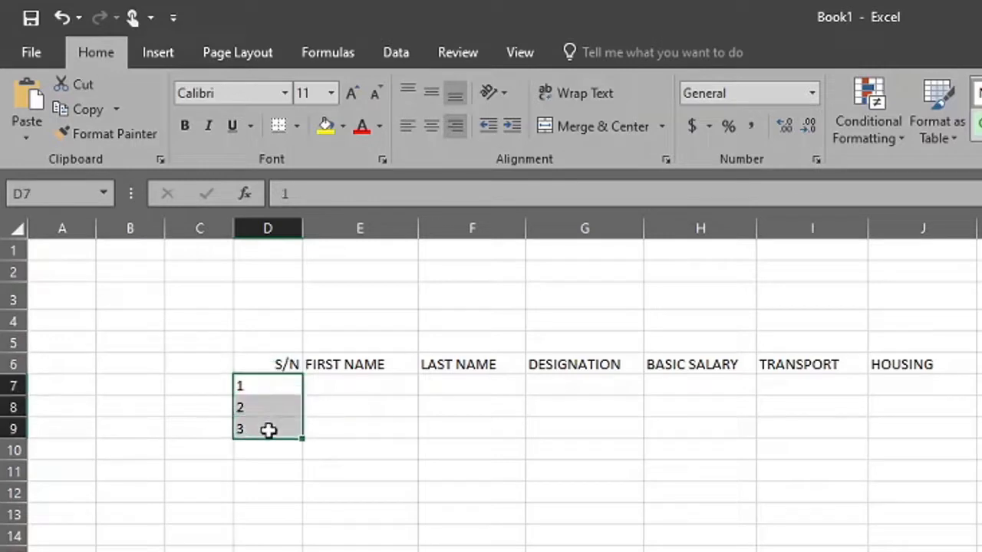
pyautogui.click(458, 127)
pyautogui.click(396, 513)
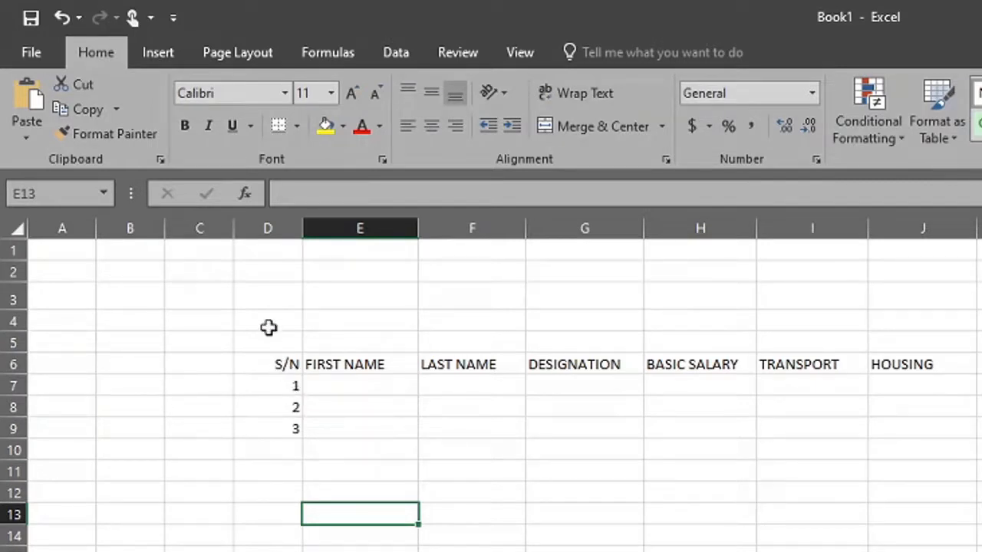
# Select the entire column D and left-align all of its contents at once
pyautogui.click(269, 227)
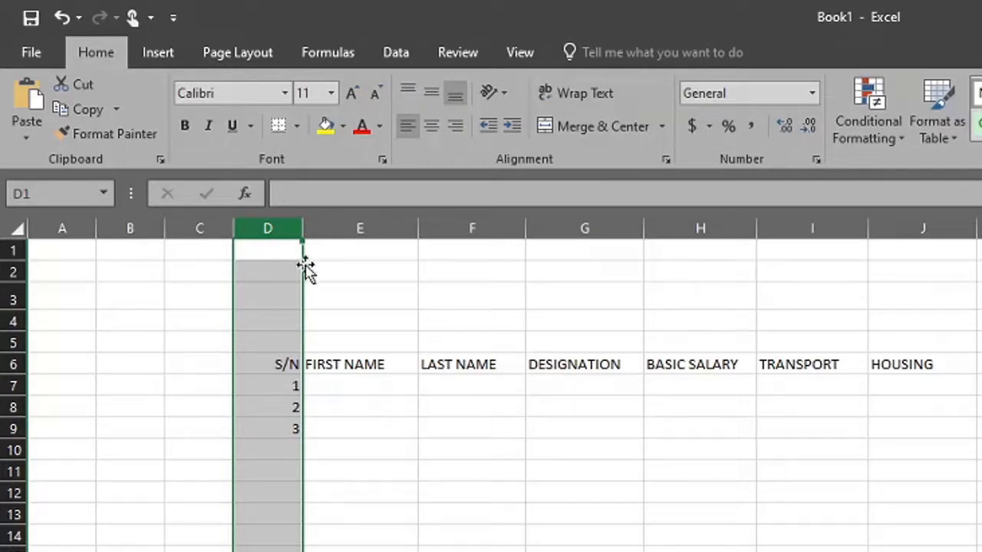
pyautogui.click(411, 125)
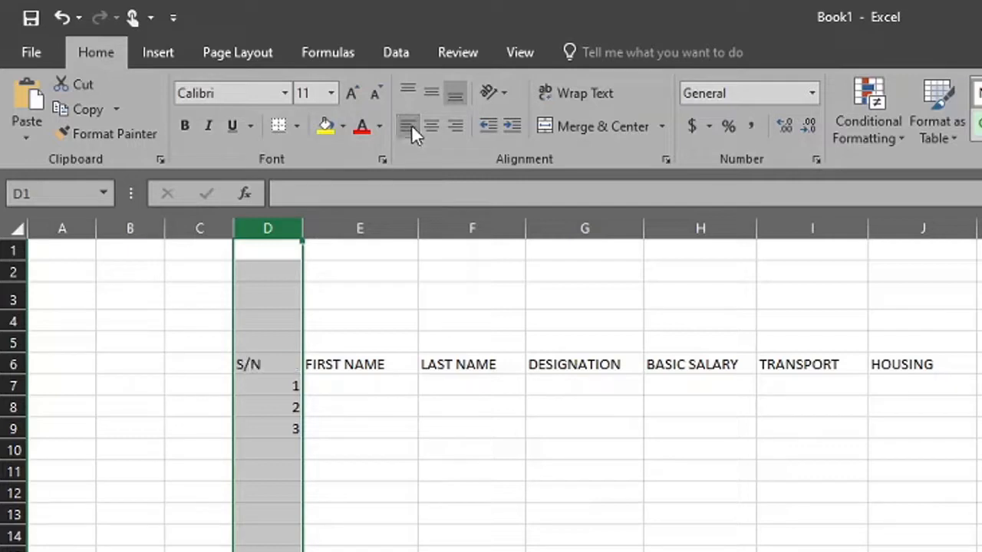
pyautogui.click(415, 490)
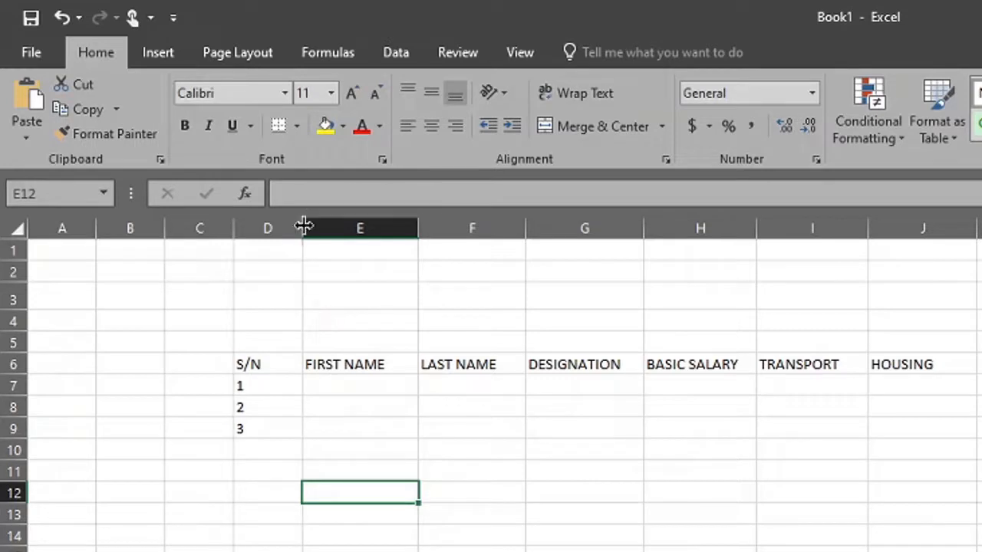
# Narrow column D to sit closely around the S/N heading and select cell K6
pyautogui.moveTo(304, 226); pyautogui.dragTo(282, 228)
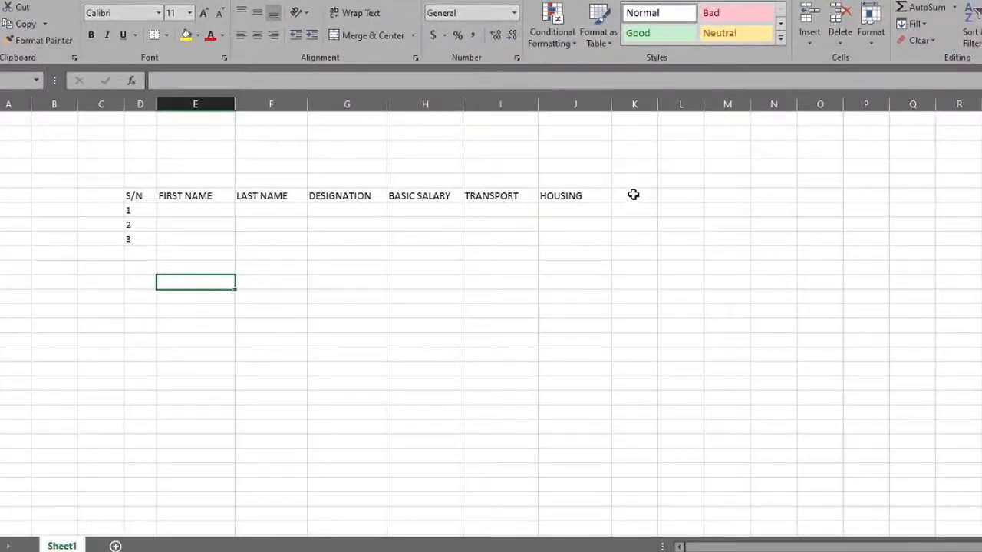
pyautogui.click(634, 195)
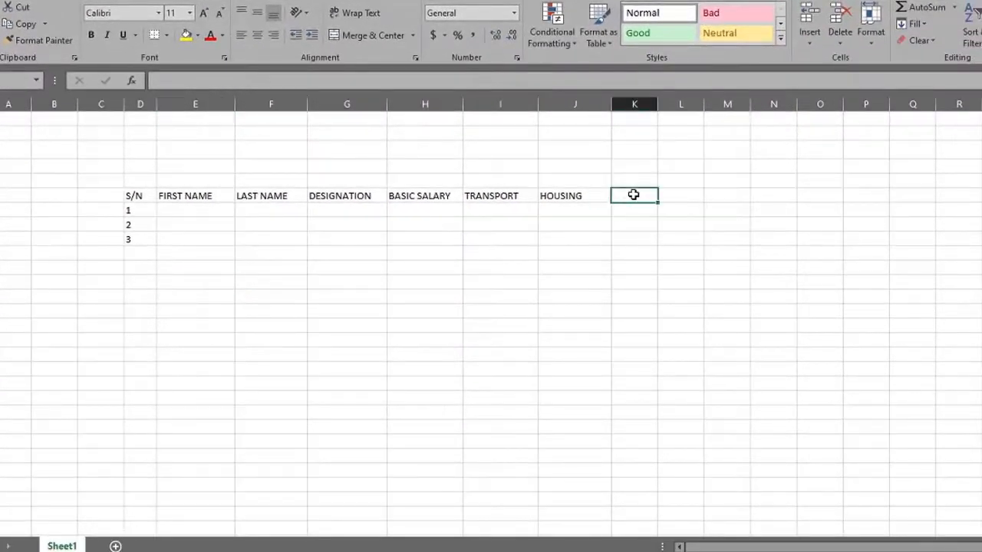
# Add the heading TOTAL in K6, next to the HOUSING heading
pyautogui.write('TOTAL')
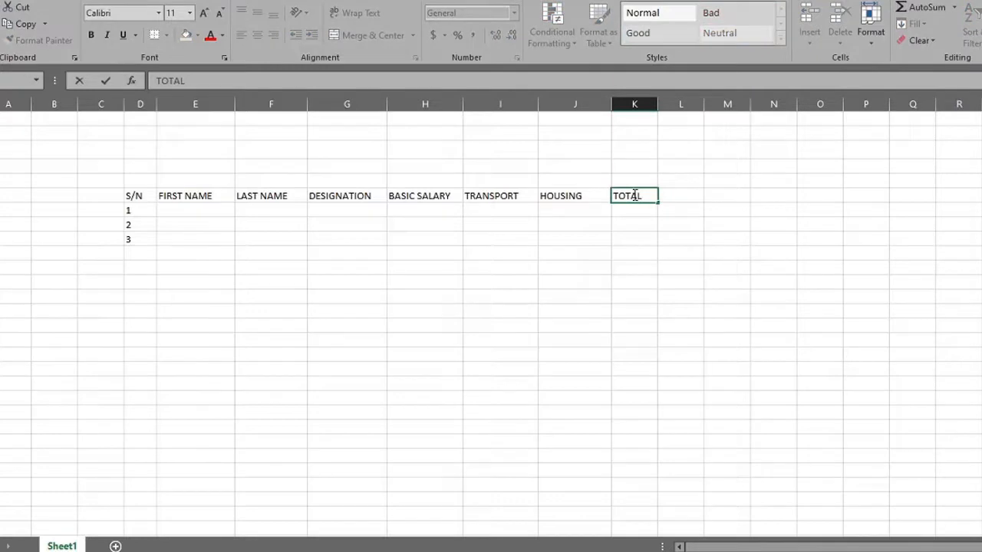
pyautogui.press('Return')
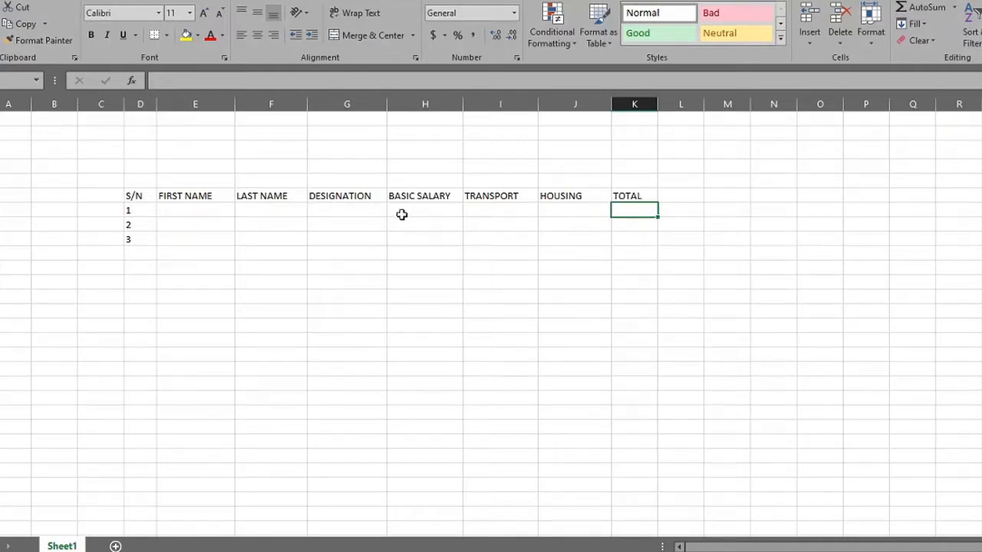
pyautogui.moveTo(401, 214); pyautogui.dragTo(546, 214)
# Fill in row 7 with the first employee's first name and last name, and the designation SALES MANAGER
pyautogui.click(180, 210)
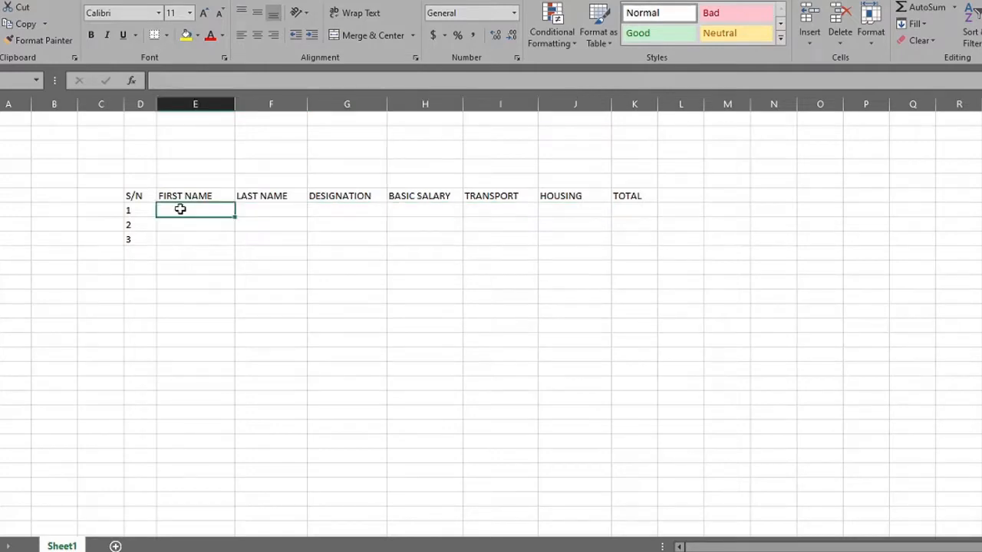
pyautogui.write('ADEWALE')
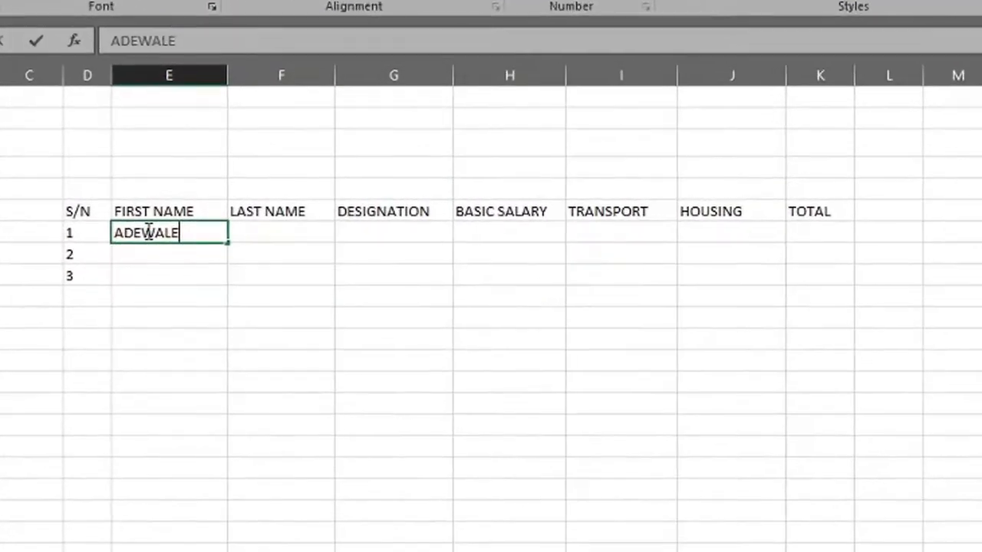
pyautogui.press('Tab')
pyautogui.write('JO')
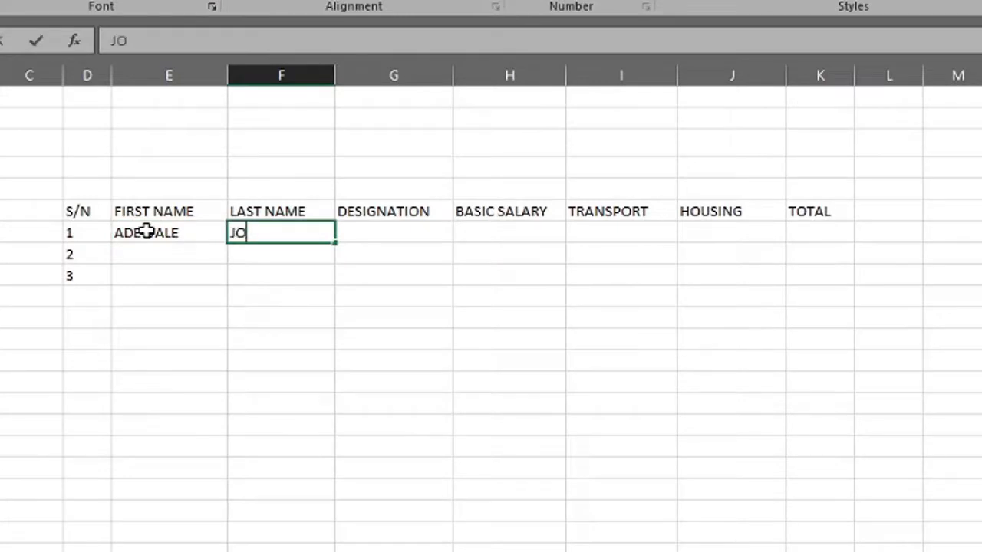
pyautogui.write('HN')
pyautogui.press('Tab')
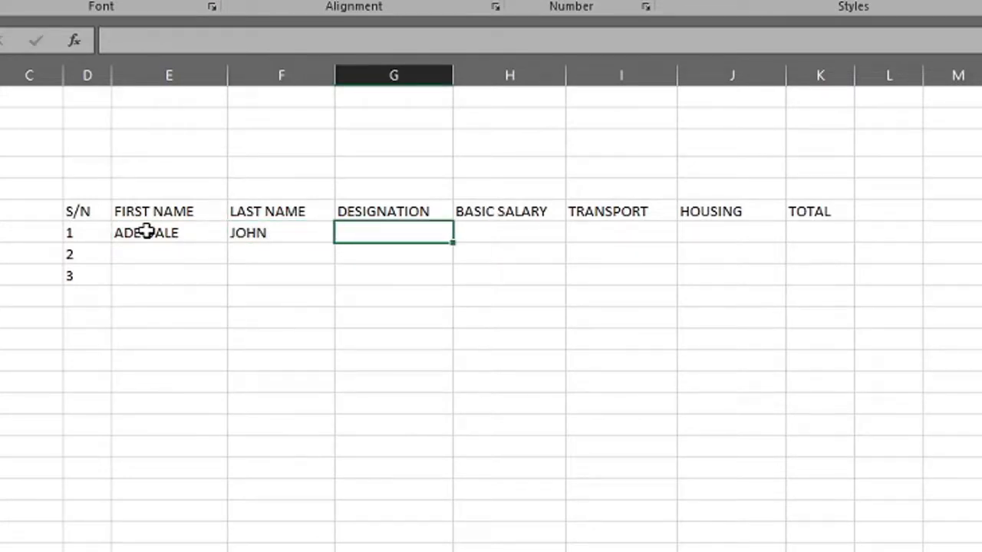
pyautogui.write('SALES MANAGER')
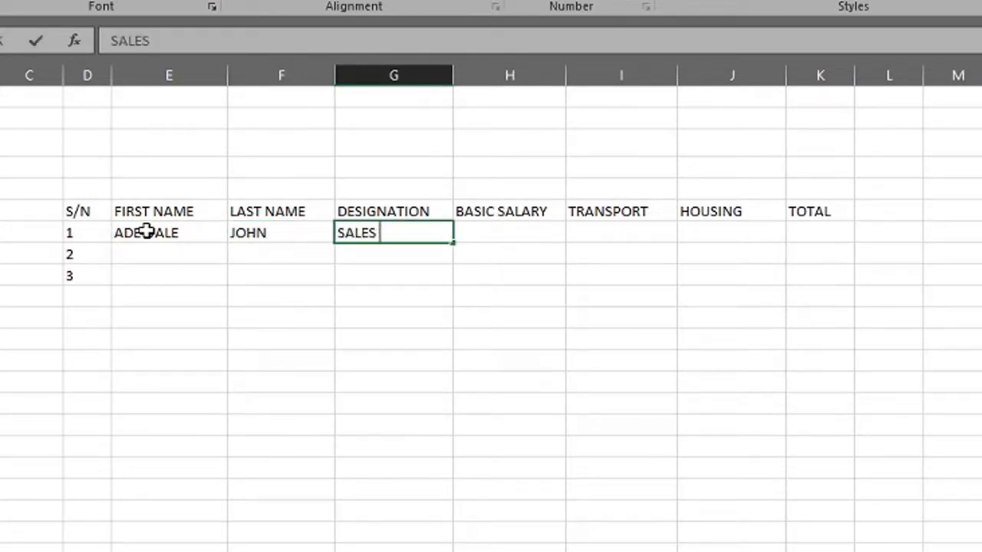
pyautogui.press('Return')
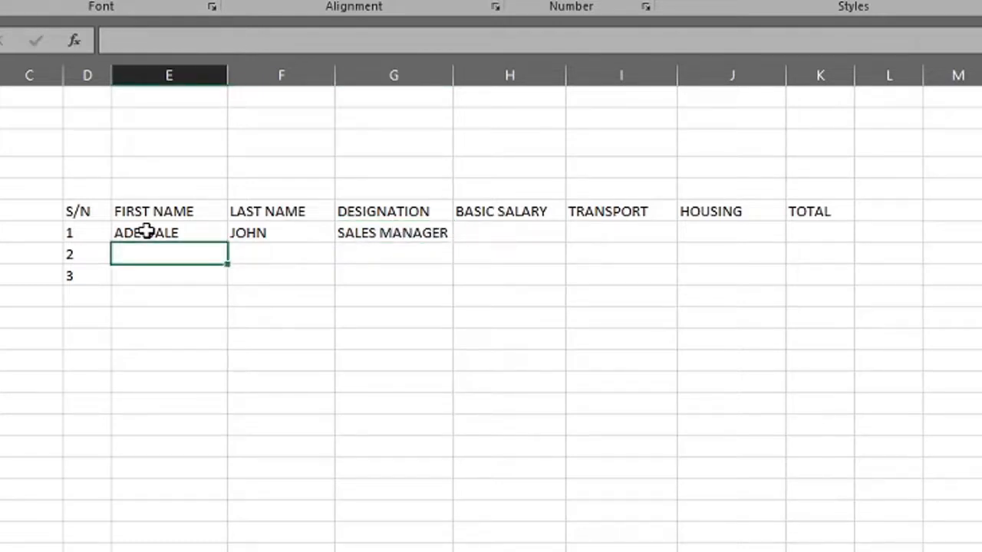
# Fill in row 8 with the second employee's first name and last name, and the designation SALES PERSON
pyautogui.write('PRINCESS')
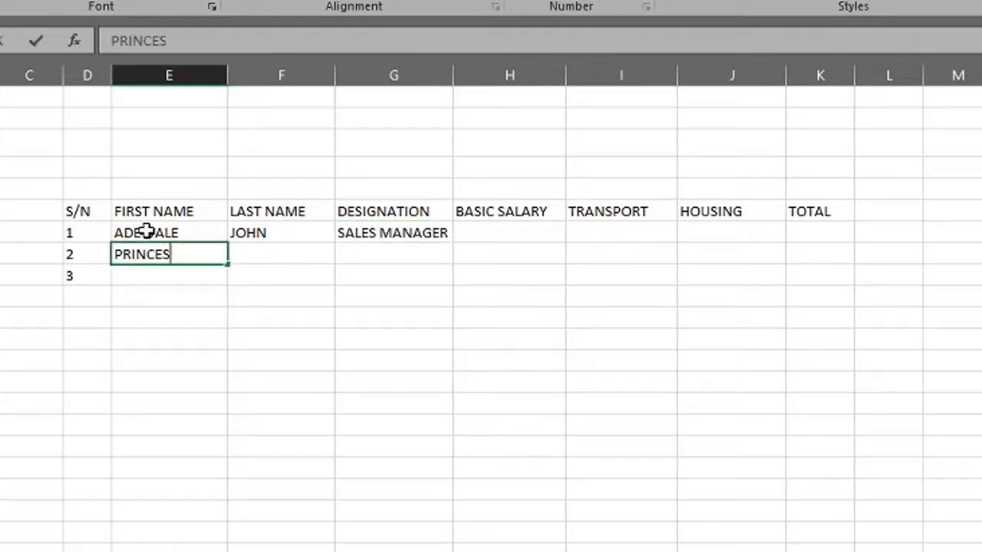
pyautogui.press('Tab')
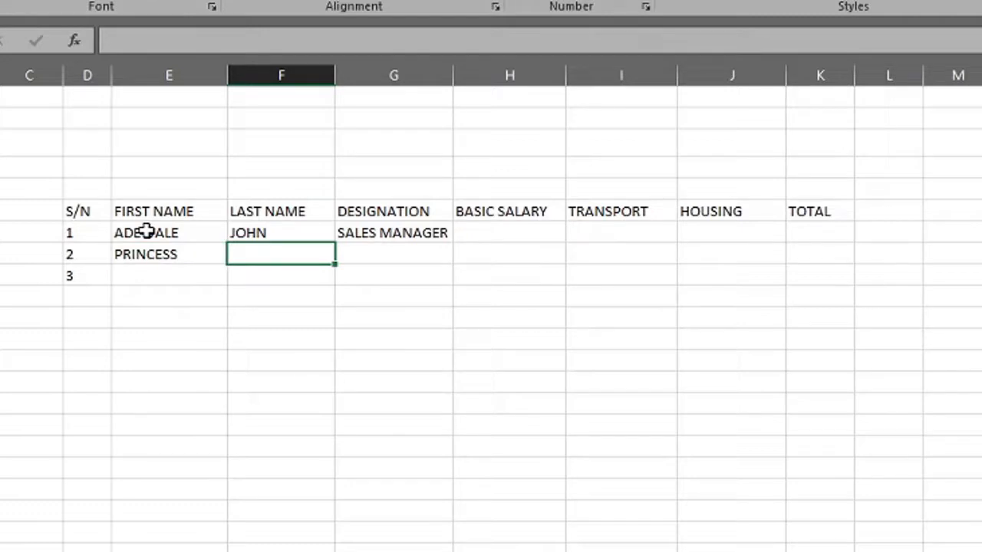
pyautogui.write('JUDI')
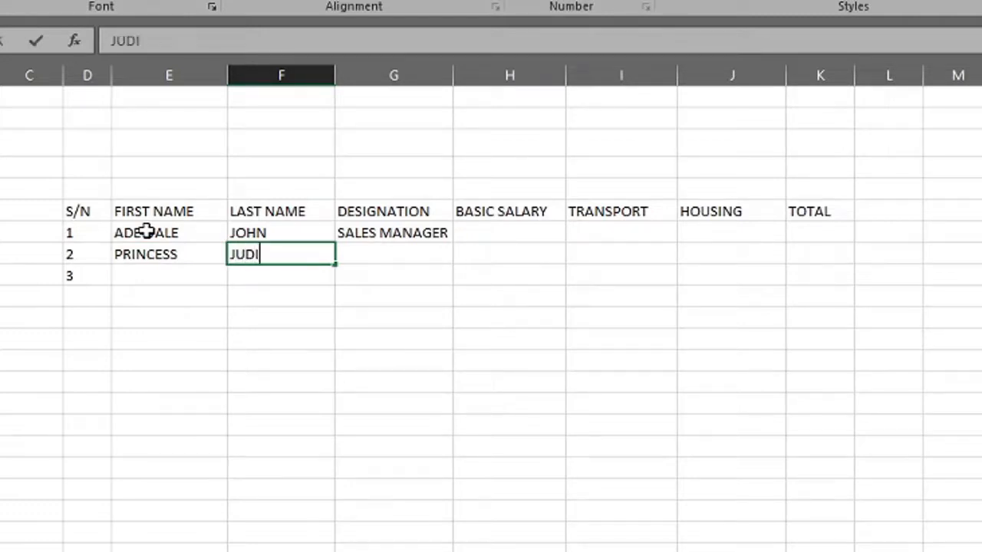
pyautogui.write('TH')
pyautogui.press('Tab')
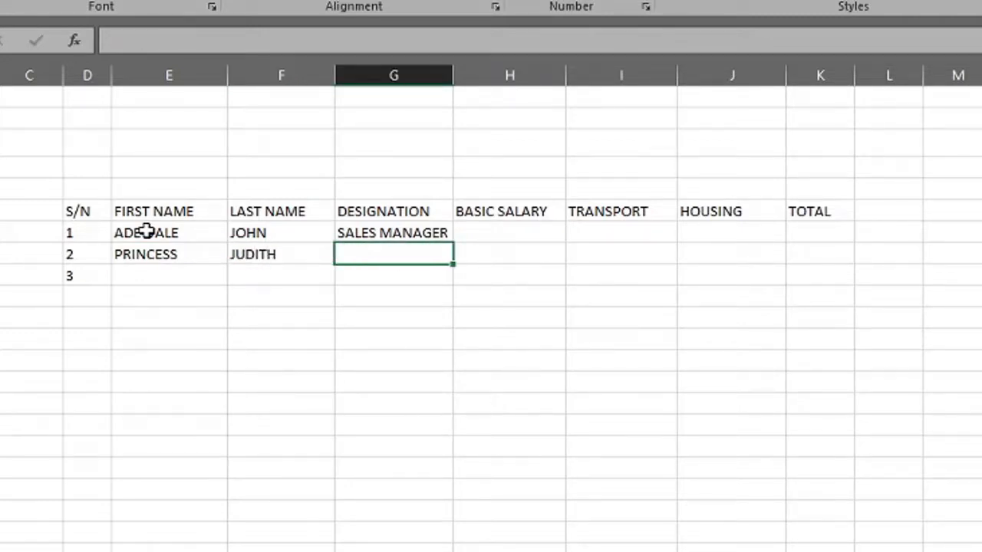
pyautogui.write('SALES ')
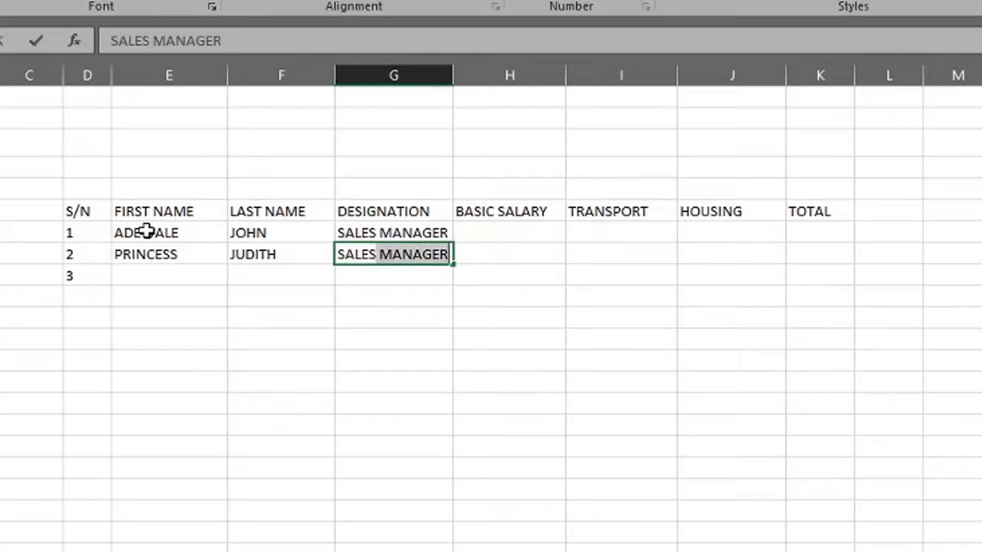
pyautogui.write('PERSON')
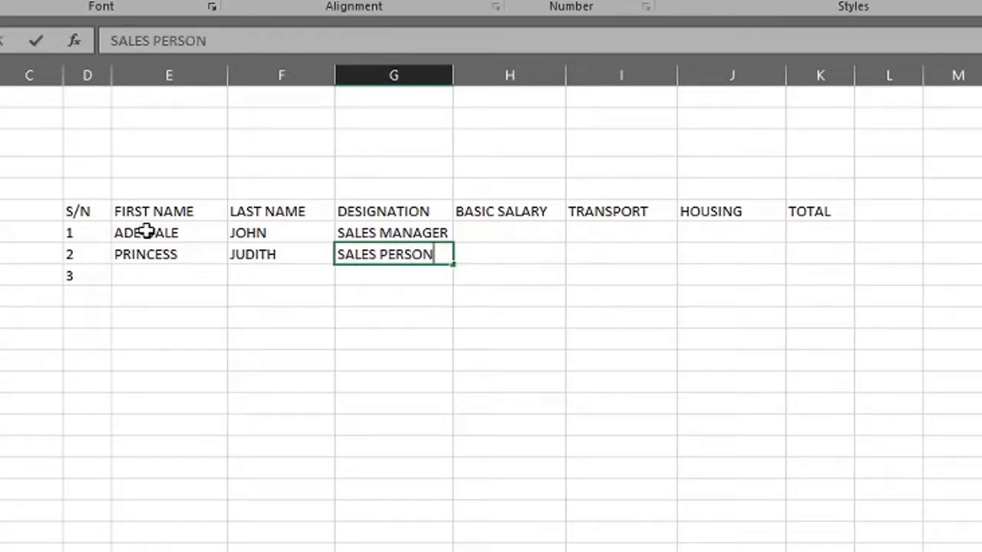
pyautogui.press('Return')
# Fill in row 9 with the third employee's first name and last name, and the designation DISTRIBUTOR
pyautogui.write('ROBERT')
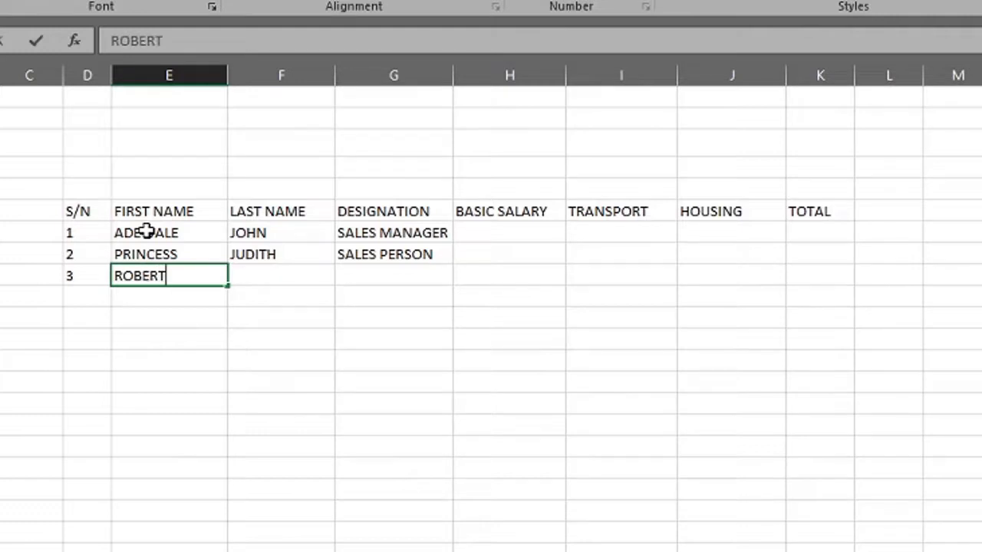
pyautogui.press('Tab')
pyautogui.write('M')
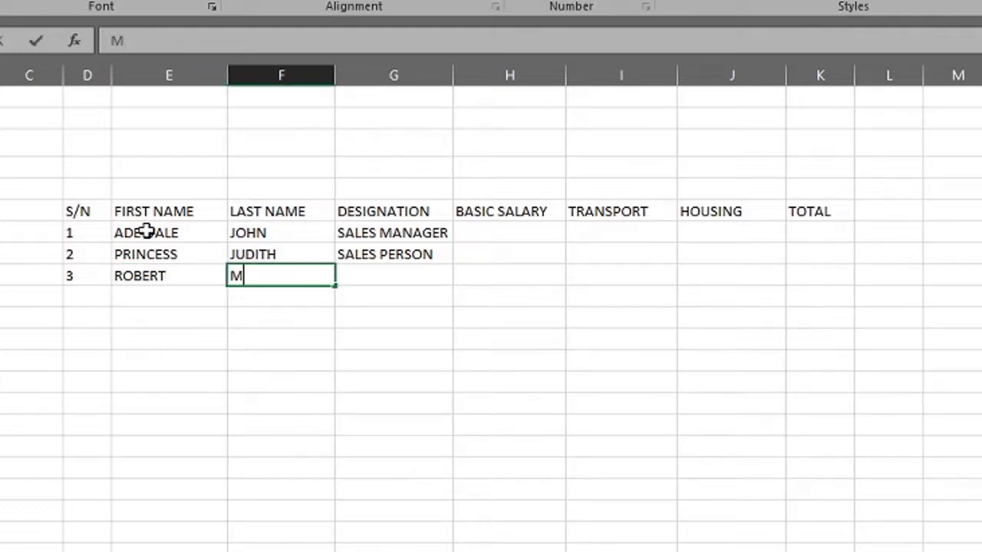
pyautogui.write('AYOWA')
pyautogui.press('Tab')
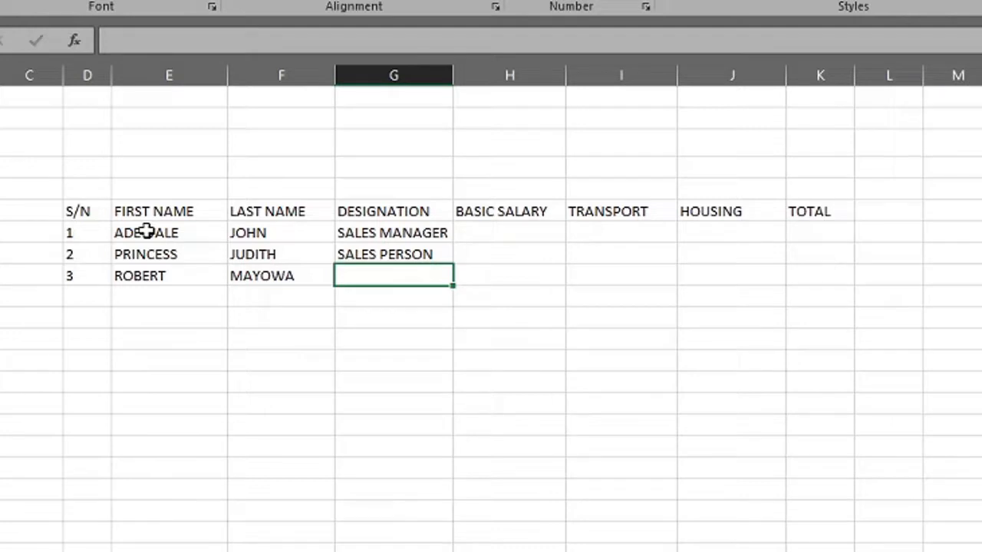
pyautogui.write('DISTRIBUT')
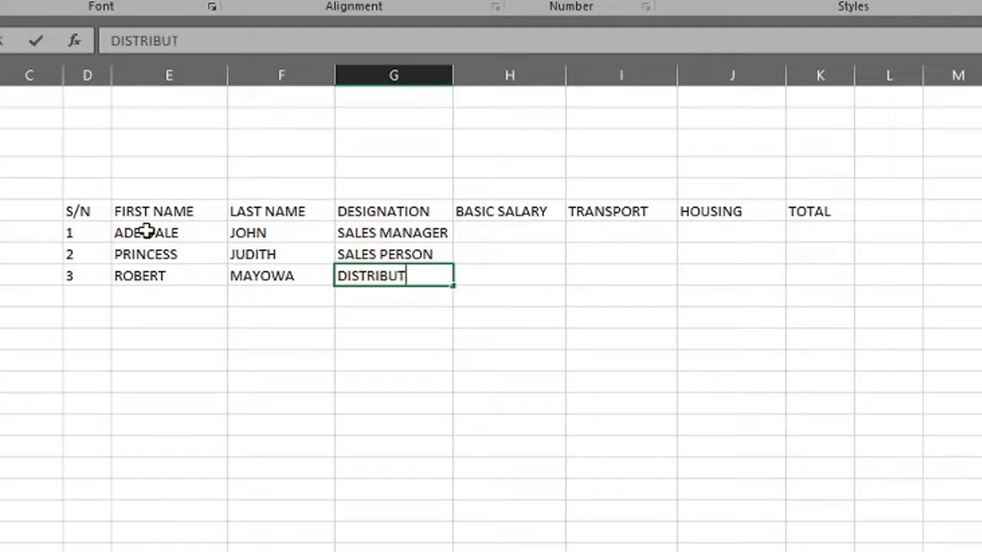
pyautogui.write('OR')
pyautogui.press('Tab')
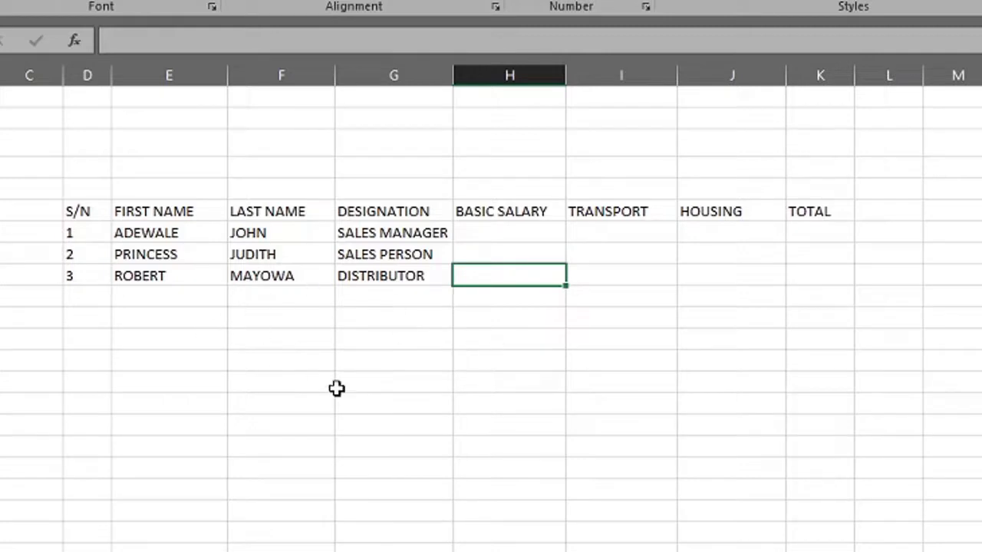
pyautogui.click(409, 407)
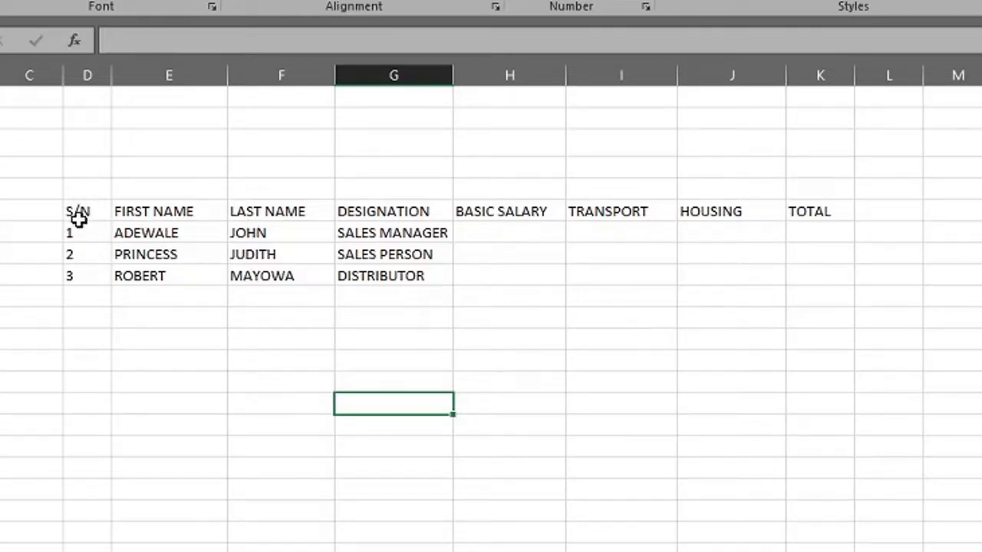
# Make all the table headings from S/N in D6 to TOTAL in K6 bold
pyautogui.moveTo(77, 211); pyautogui.dragTo(799, 212)
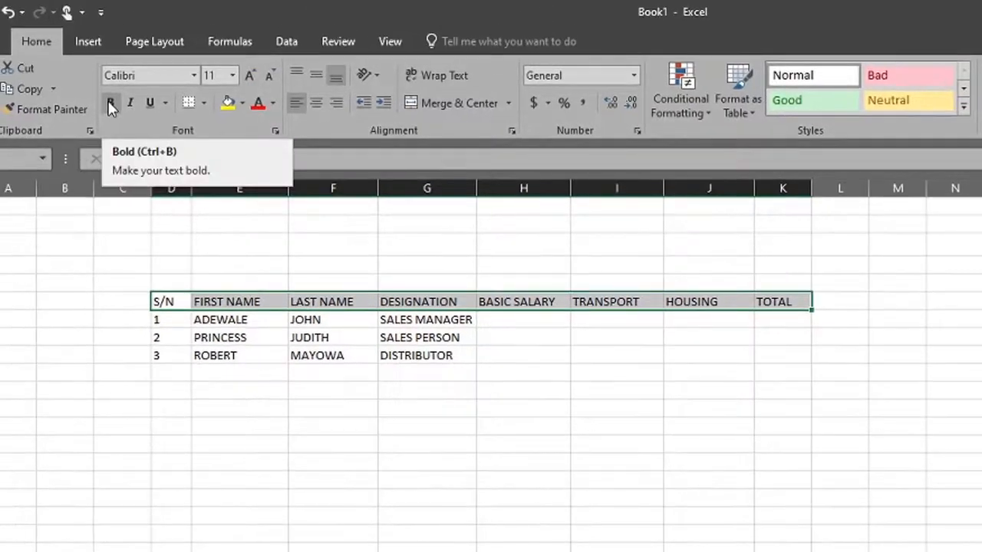
pyautogui.click(110, 102)
pyautogui.click(384, 424)
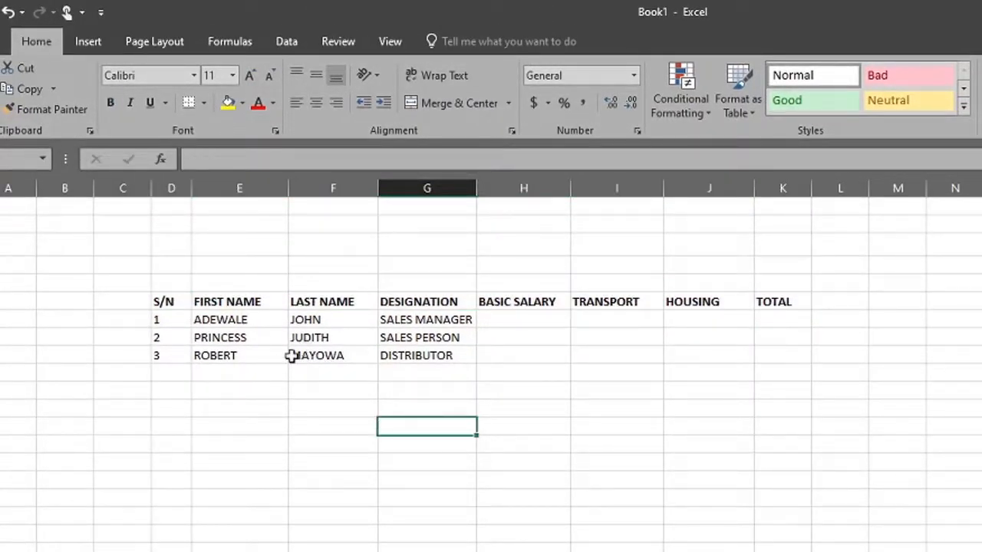
pyautogui.click(165, 305)
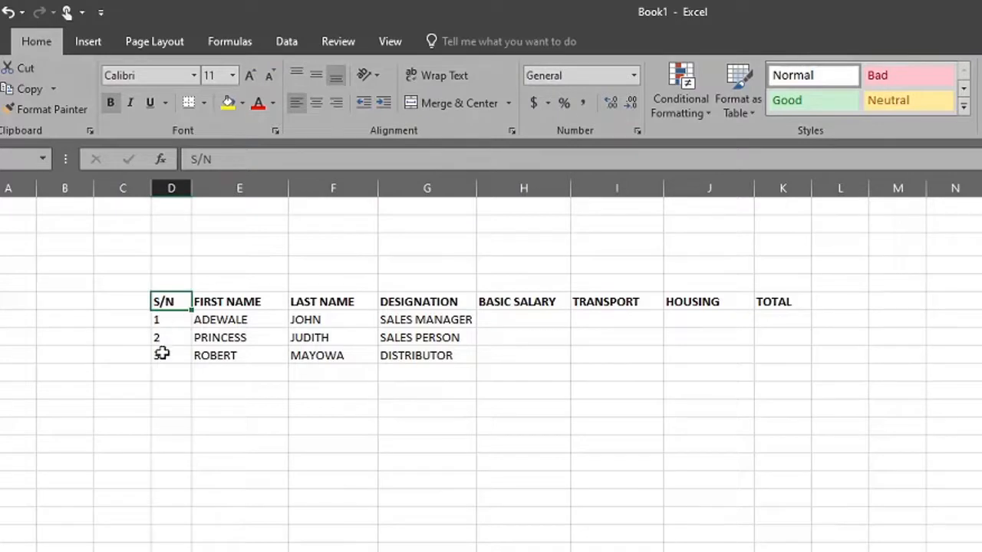
pyautogui.click(247, 305)
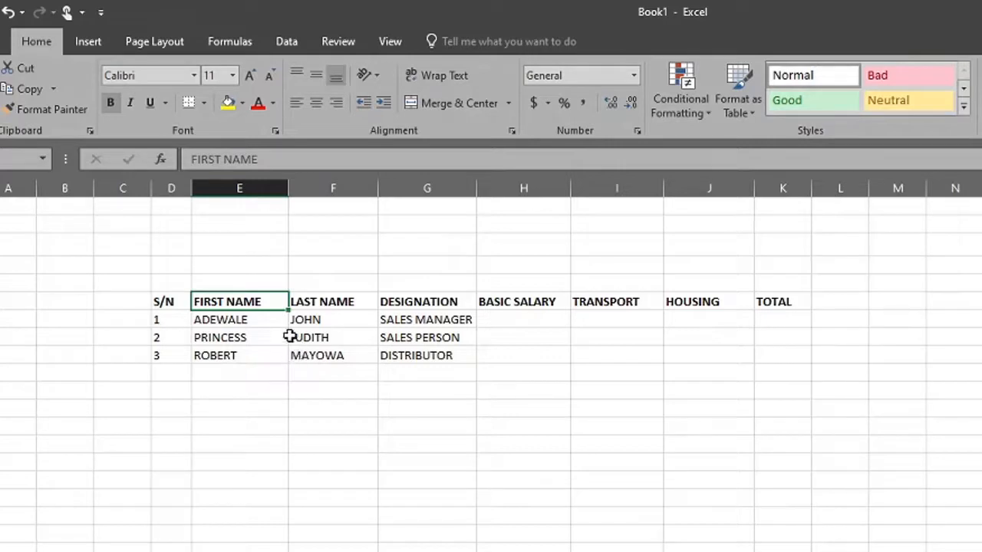
pyautogui.click(326, 305)
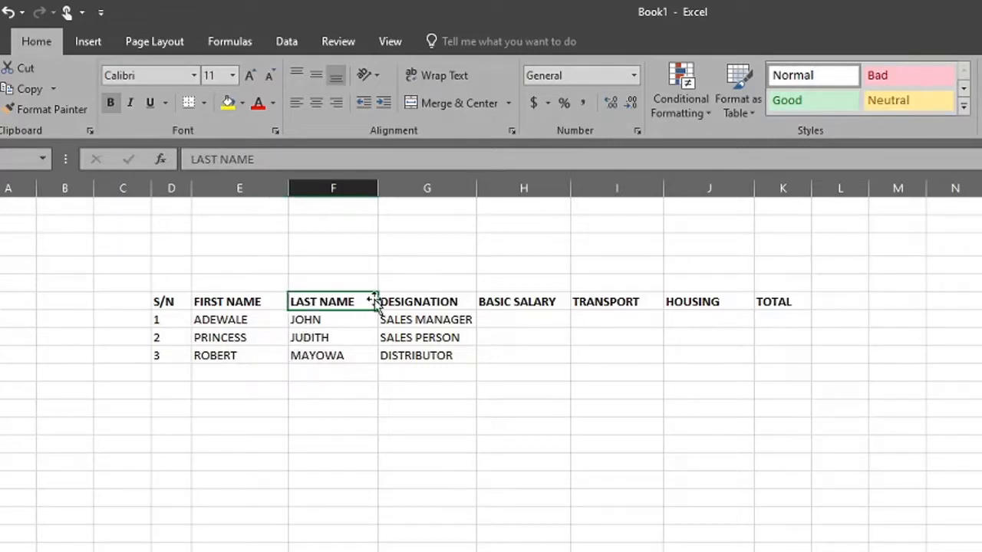
pyautogui.click(439, 301)
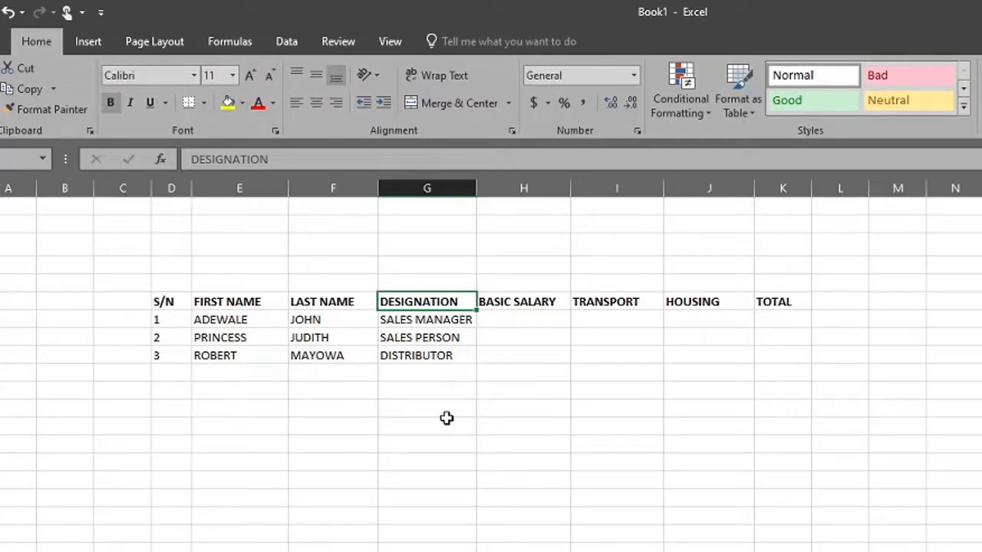
pyautogui.click(435, 423)
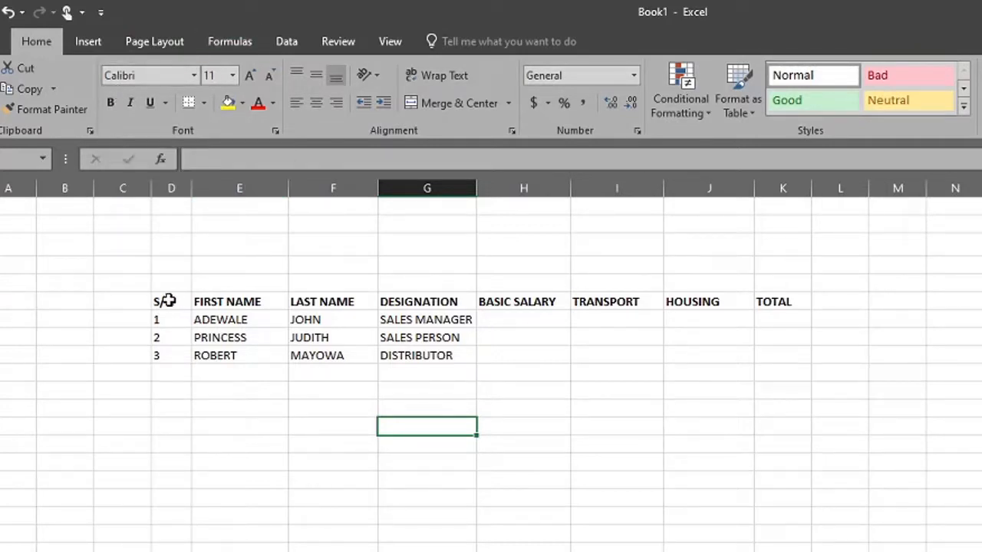
# Change the font of the heading row D6 to K6 to Arial
pyautogui.moveTo(164, 301); pyautogui.dragTo(763, 304)
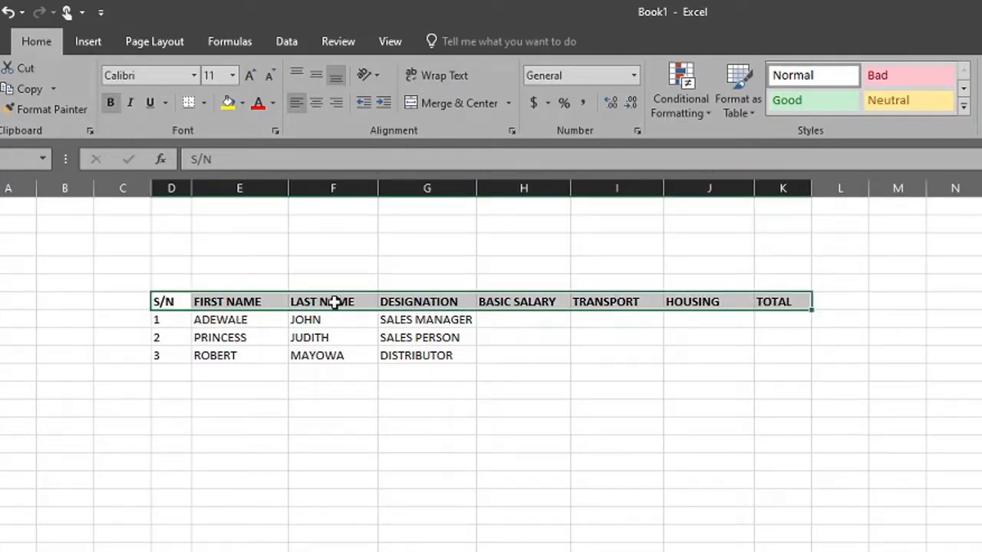
pyautogui.click(233, 76)
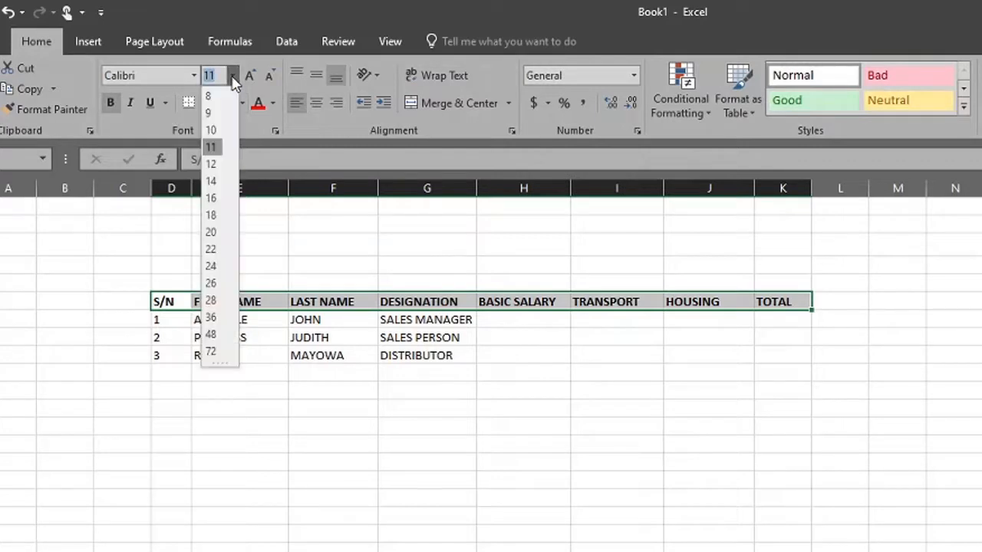
pyautogui.click(233, 75)
pyautogui.click(232, 75)
pyautogui.click(194, 76)
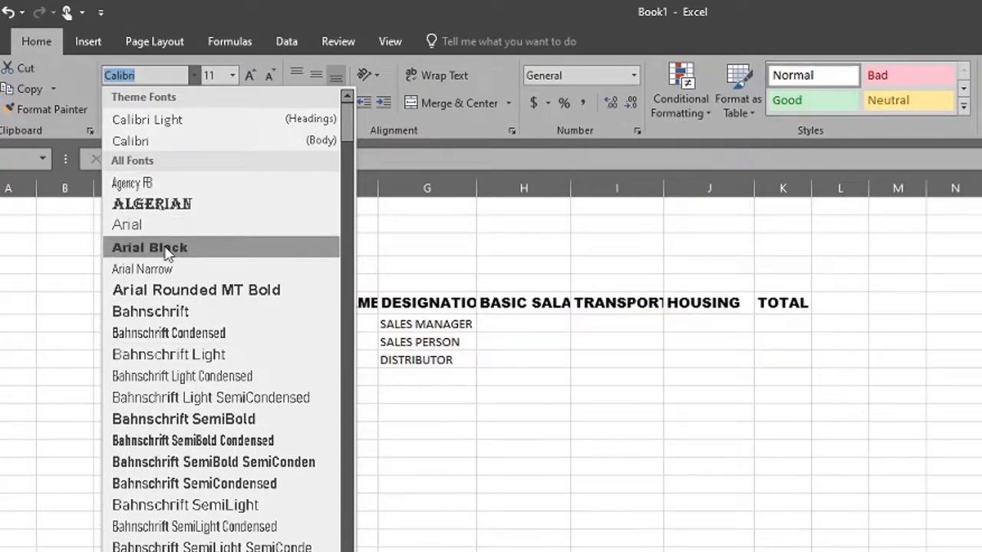
pyautogui.click(153, 228)
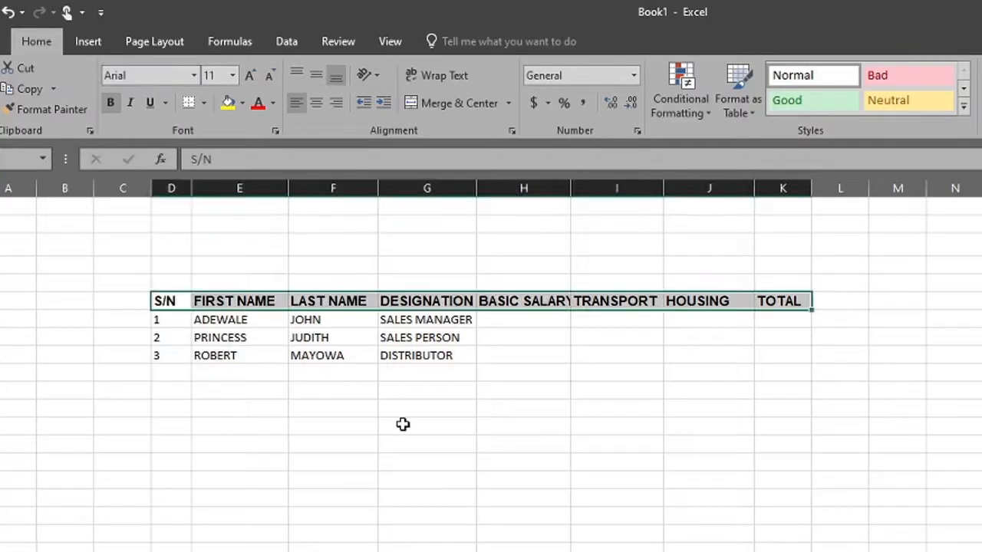
# Set the font size of the headings in D6 to K6 to 12
pyautogui.click(233, 77)
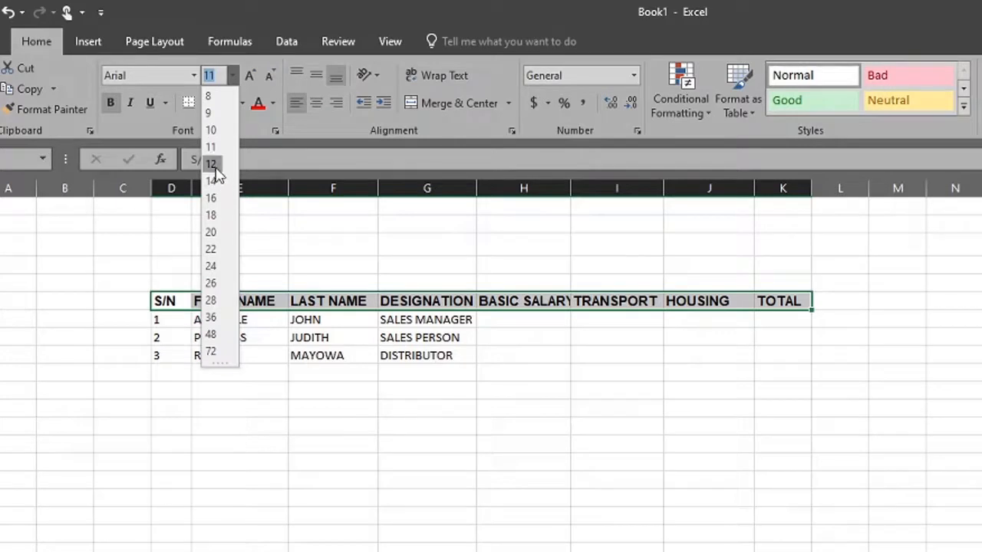
pyautogui.click(215, 163)
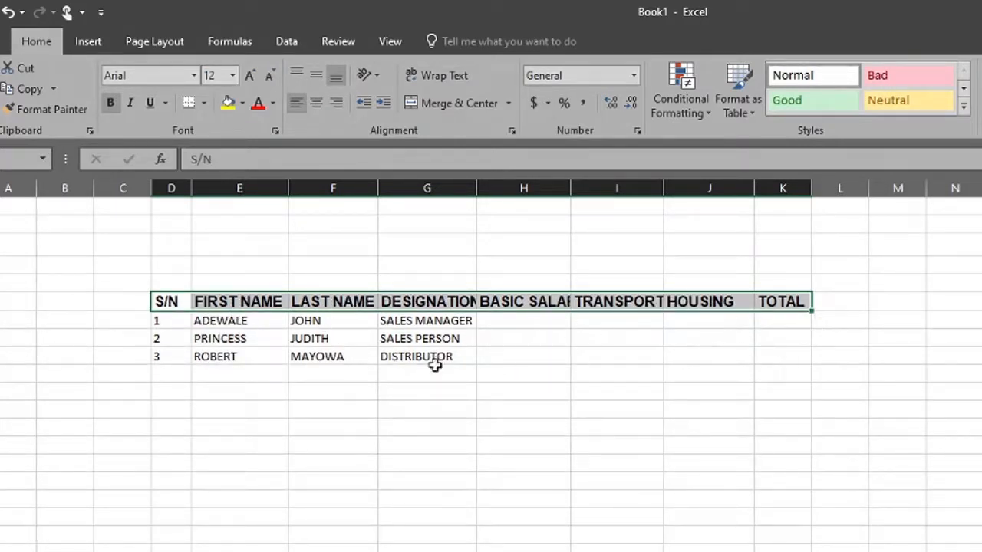
pyautogui.click(445, 427)
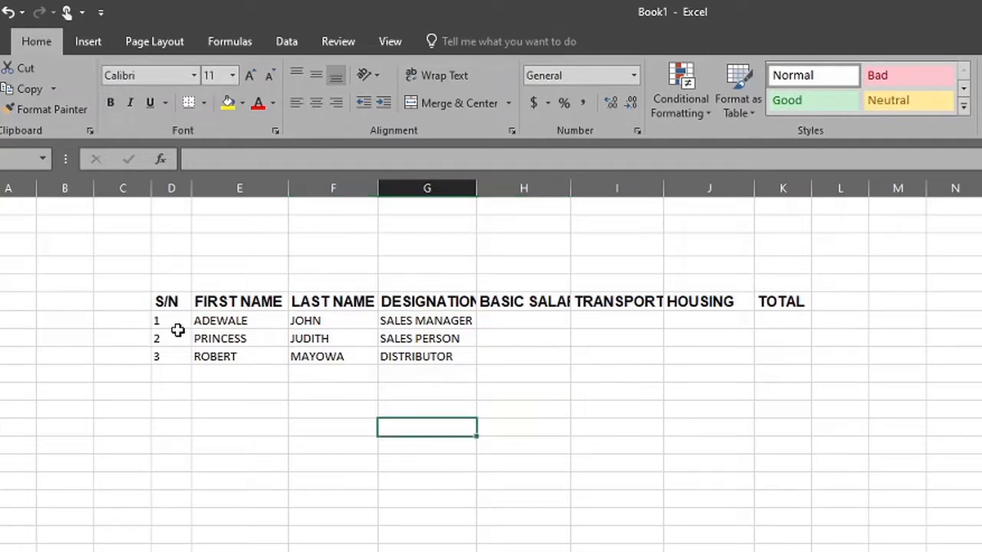
# Change the font of the employee rows D7 to K9 to Arial
pyautogui.moveTo(158, 321); pyautogui.dragTo(784, 360)
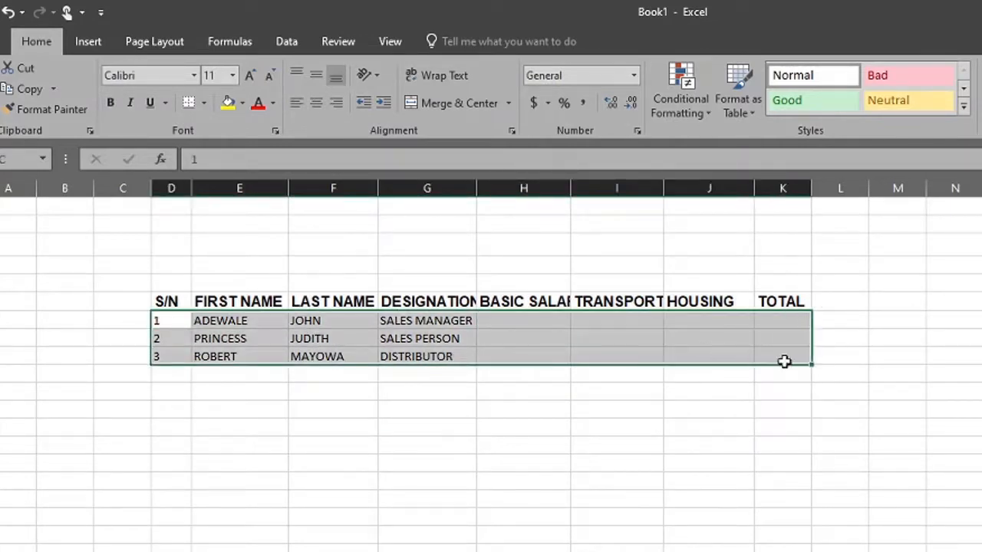
pyautogui.click(195, 75)
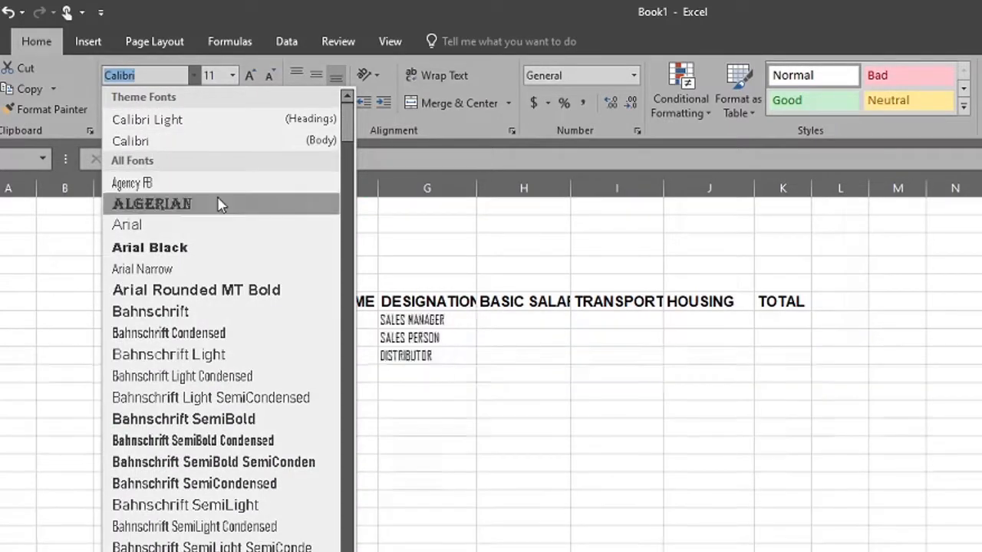
pyautogui.click(214, 231)
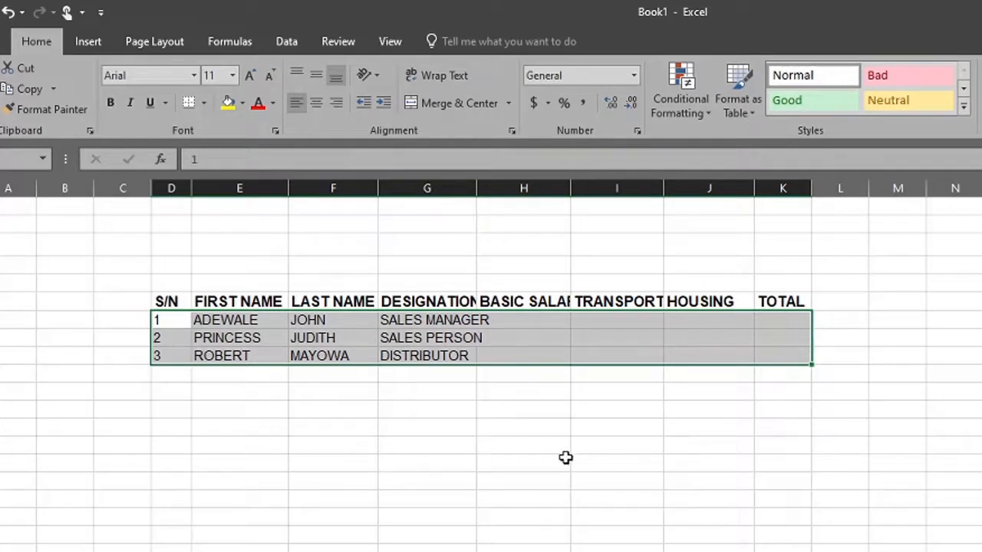
pyautogui.click(418, 424)
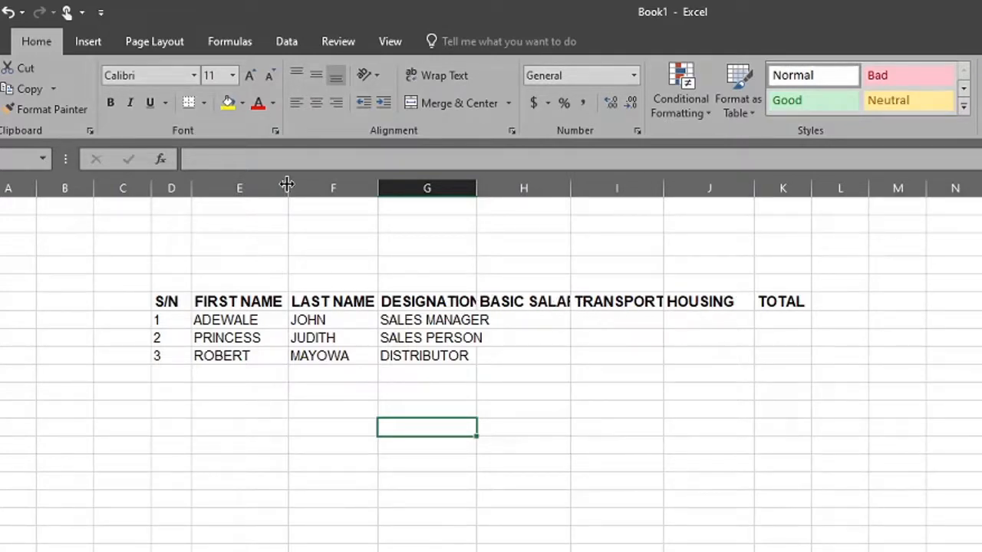
# Widen the FIRST NAME and LAST NAME columns slightly and autofit the DESIGNATION column G to its contents
pyautogui.moveTo(288, 188); pyautogui.dragTo(296, 188)
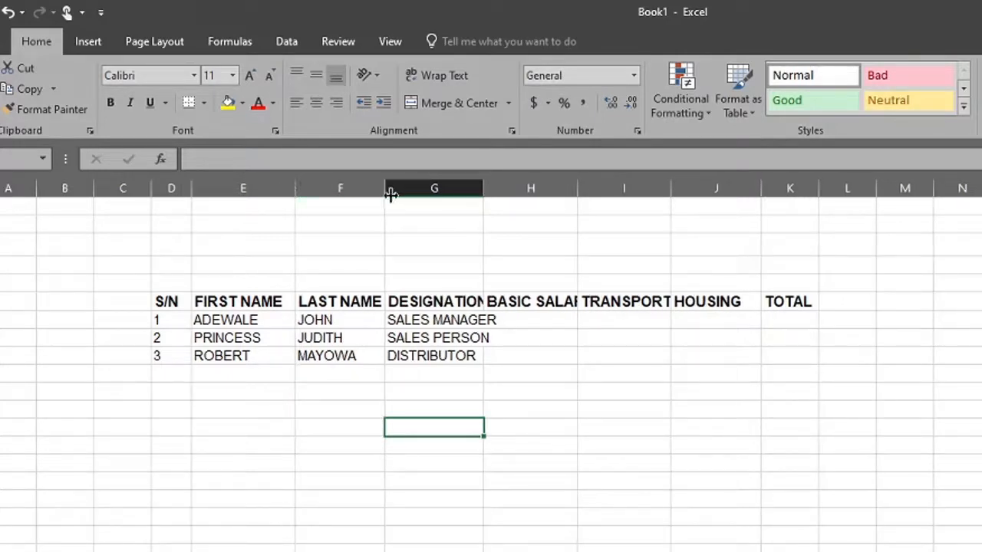
pyautogui.moveTo(385, 188); pyautogui.dragTo(394, 188)
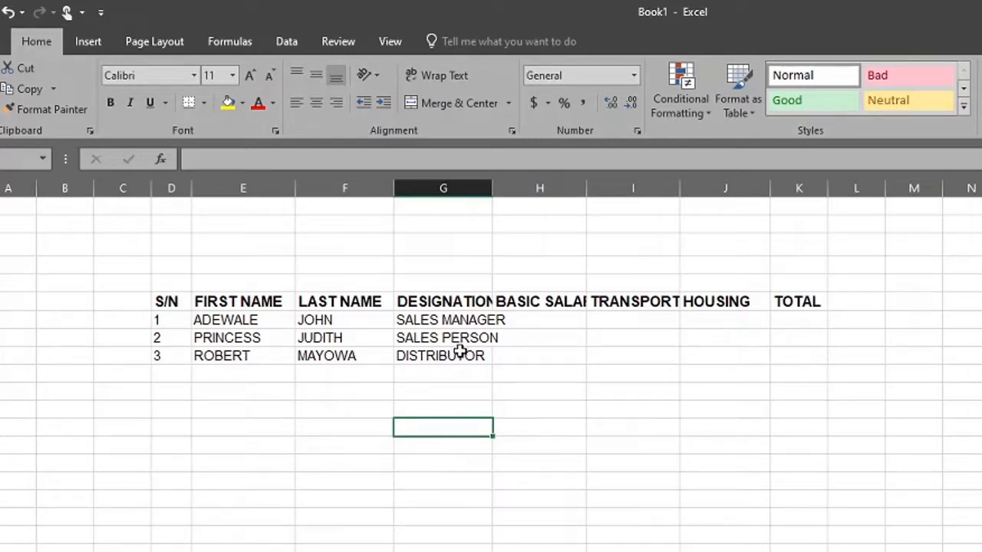
pyautogui.doubleClick(493, 188)
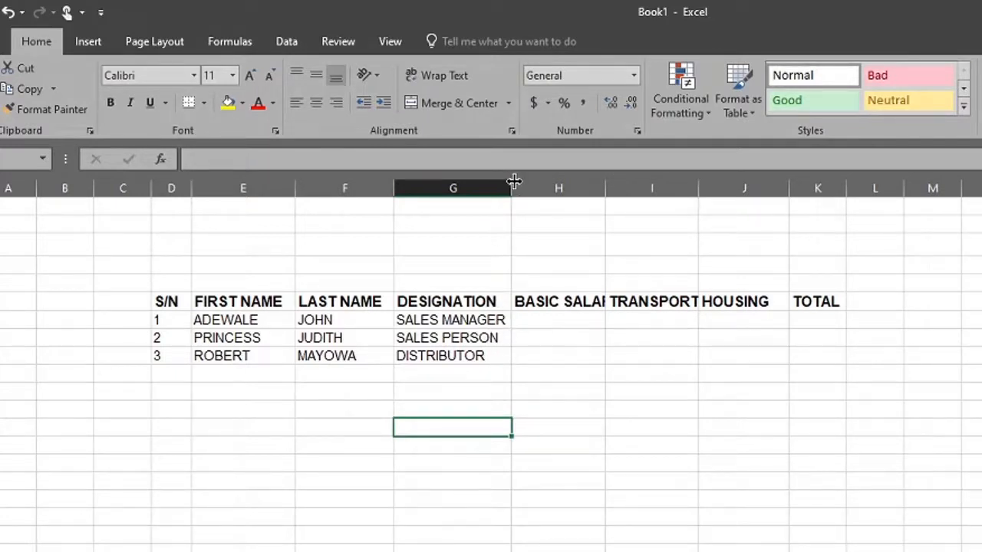
# Try a taller height for row 7, and autofit the row back to its contents
pyautogui.click(486, 319)
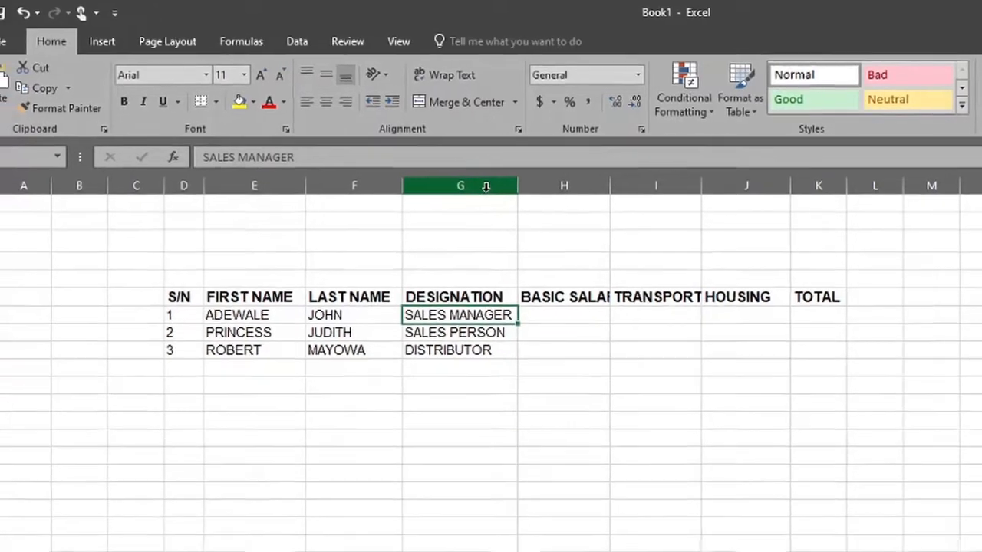
pyautogui.click(487, 187)
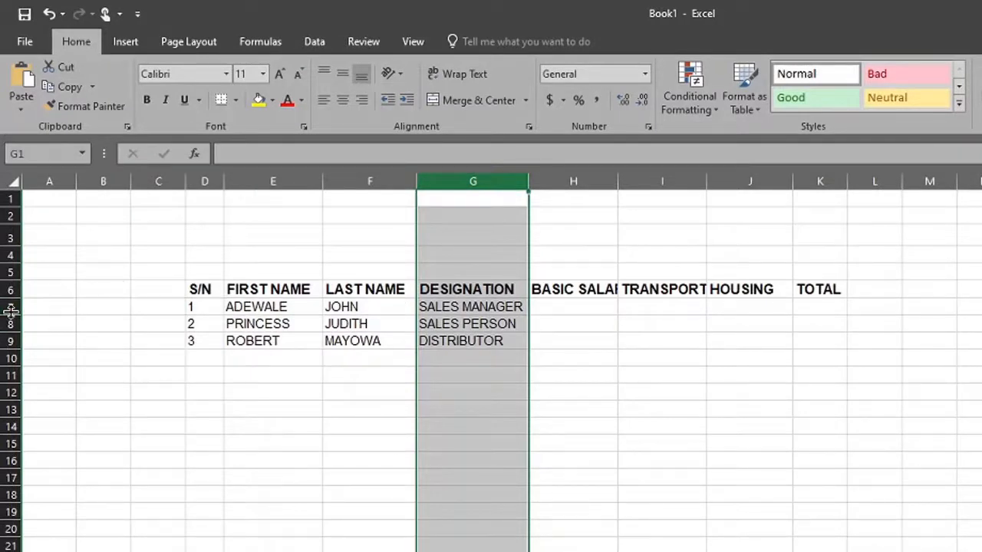
pyautogui.click(11, 307)
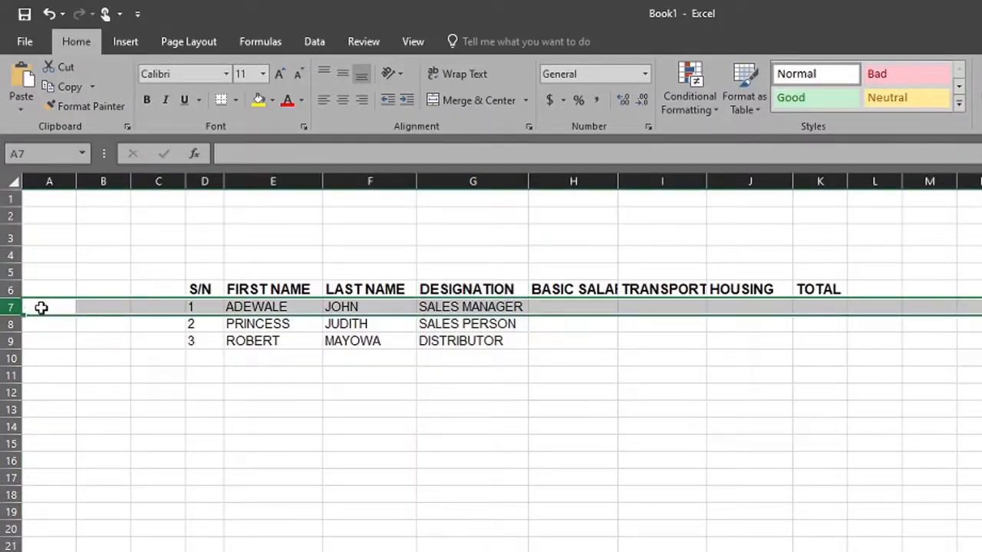
pyautogui.moveTo(21, 315); pyautogui.dragTo(21, 340)
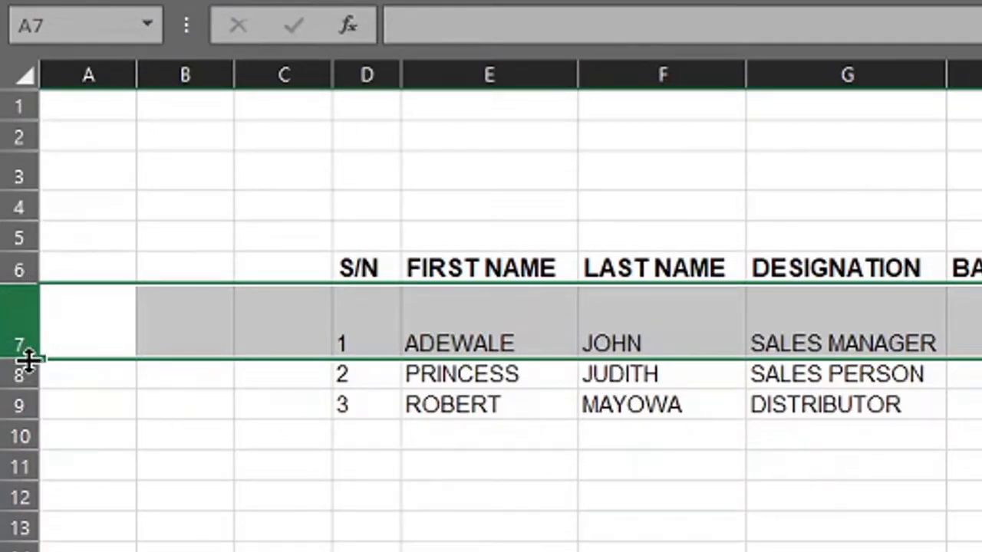
pyautogui.doubleClick(29, 359)
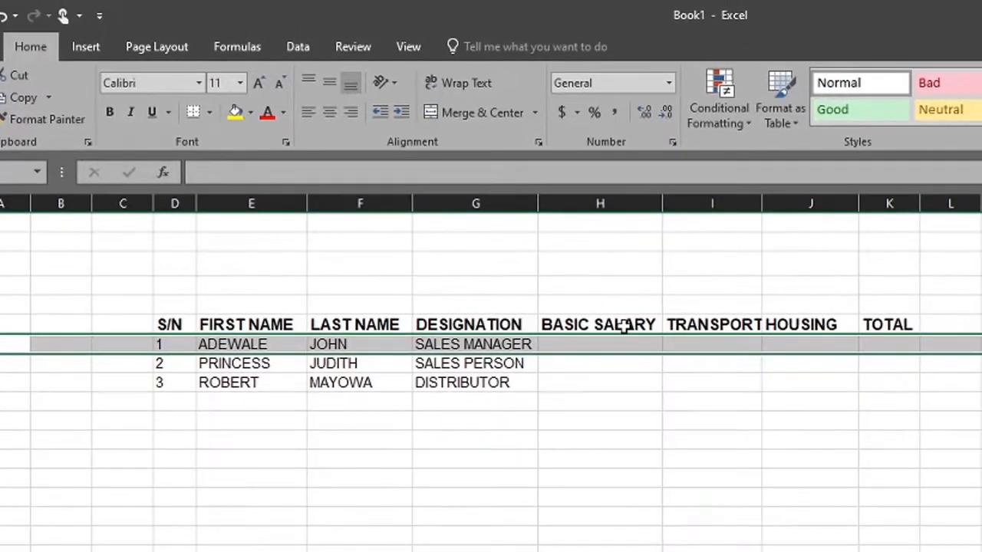
# Try a narrower width for the BASIC SALARY column H, and undo the width change
pyautogui.click(626, 326)
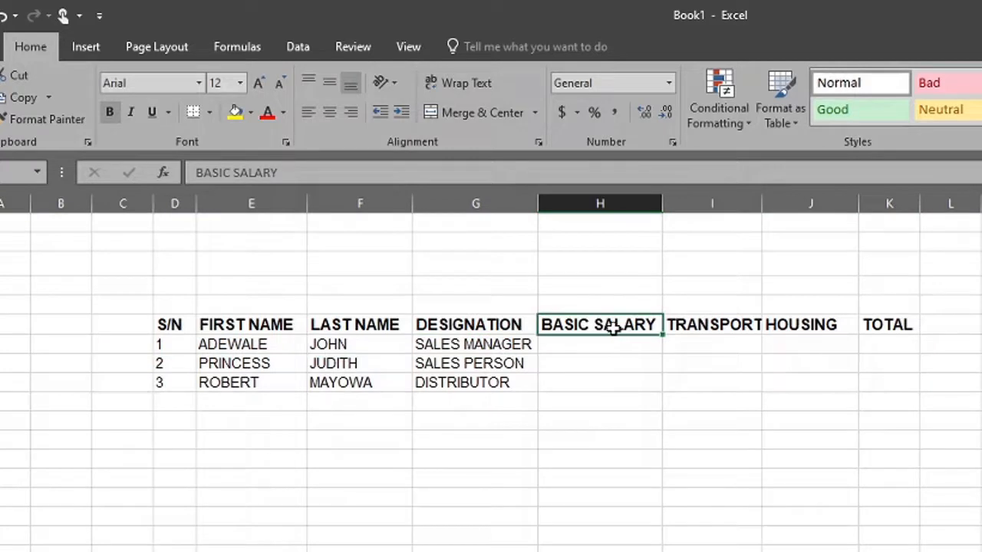
pyautogui.click(601, 203)
pyautogui.click(632, 333)
pyautogui.moveTo(658, 203); pyautogui.dragTo(614, 203)
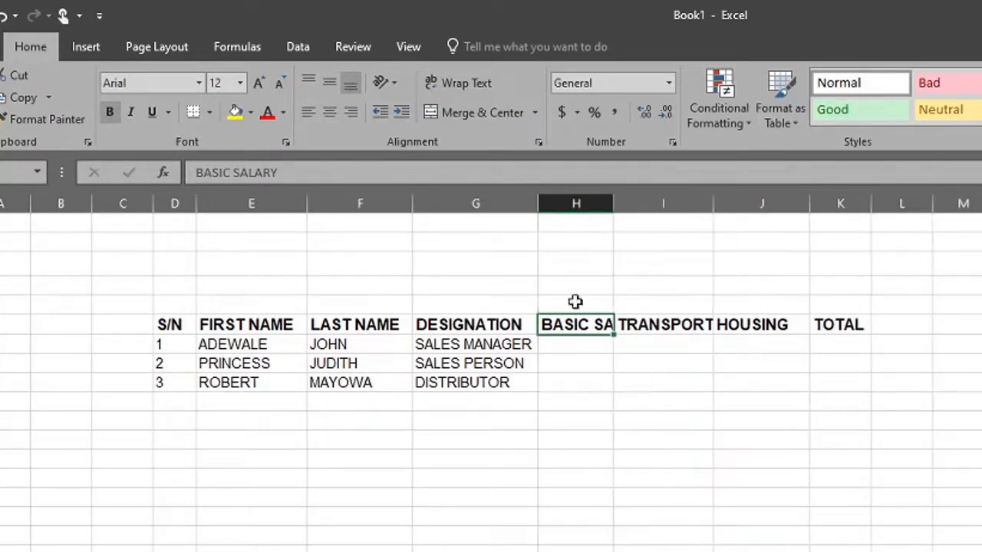
pyautogui.hotkey('ctrl', 'z')
# Autofit the TRANSPORT and HOUSING columns to their headings and widen the TOTAL column K
pyautogui.click(725, 362)
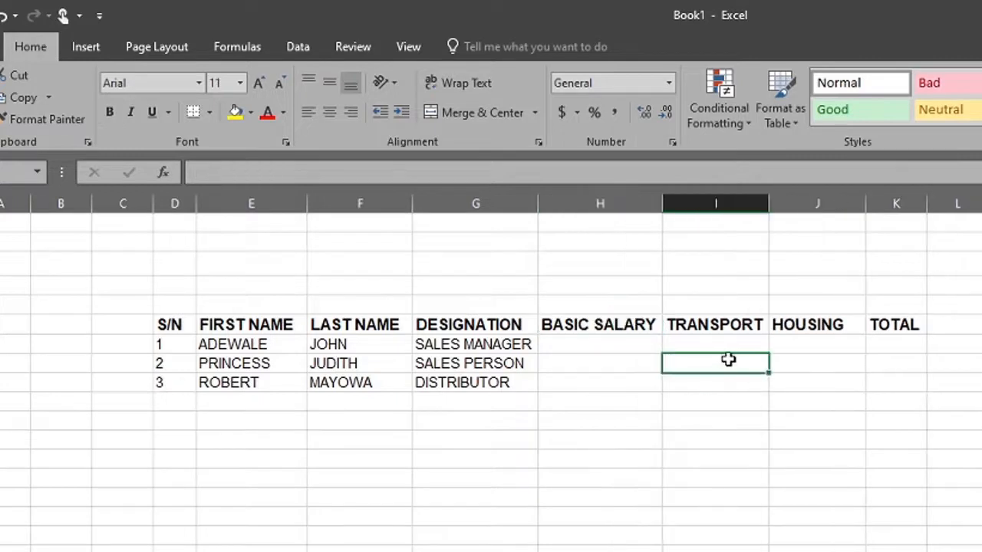
pyautogui.doubleClick(866, 203)
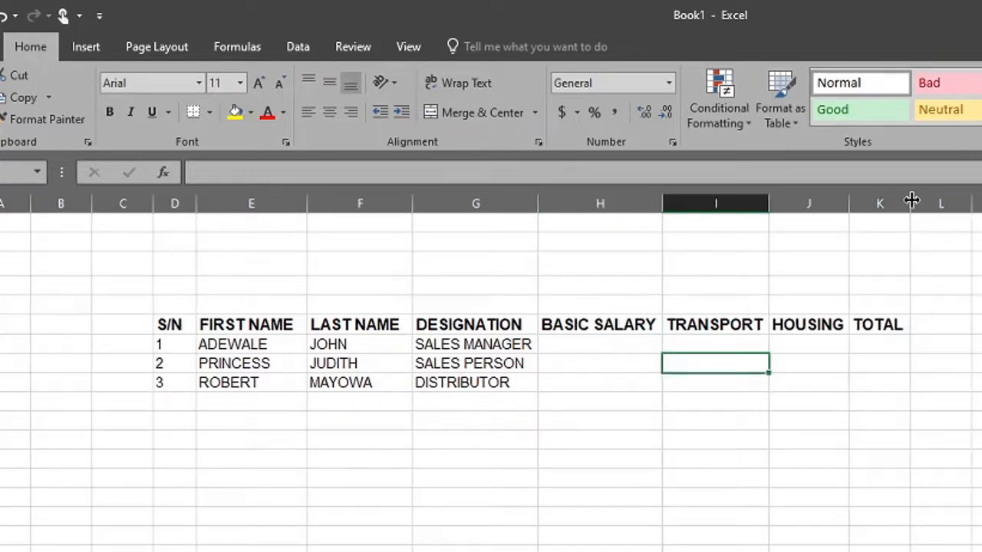
pyautogui.moveTo(911, 201); pyautogui.dragTo(958, 203)
pyautogui.click(875, 401)
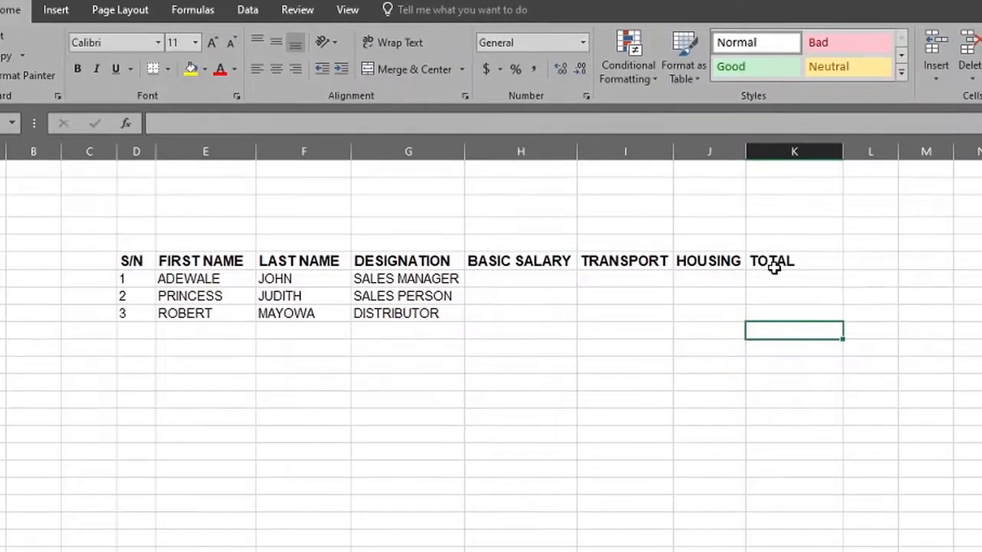
# Right-align the TOTAL heading in K6
pyautogui.click(776, 261)
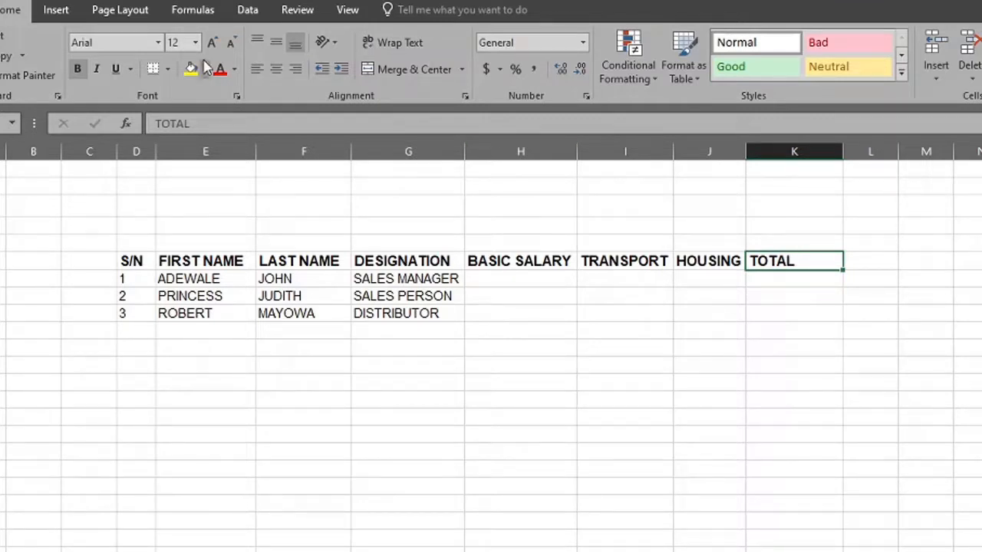
pyautogui.click(298, 74)
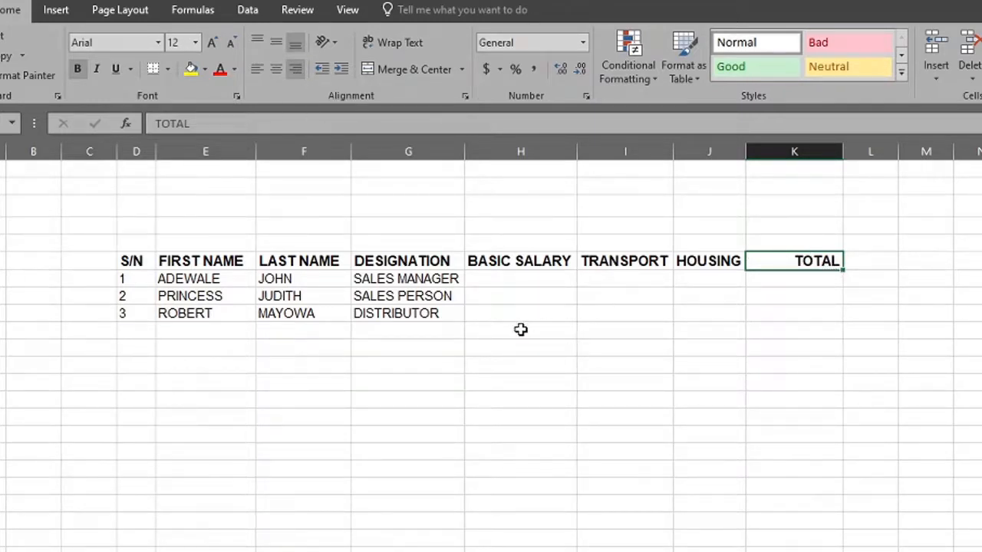
pyautogui.click(537, 357)
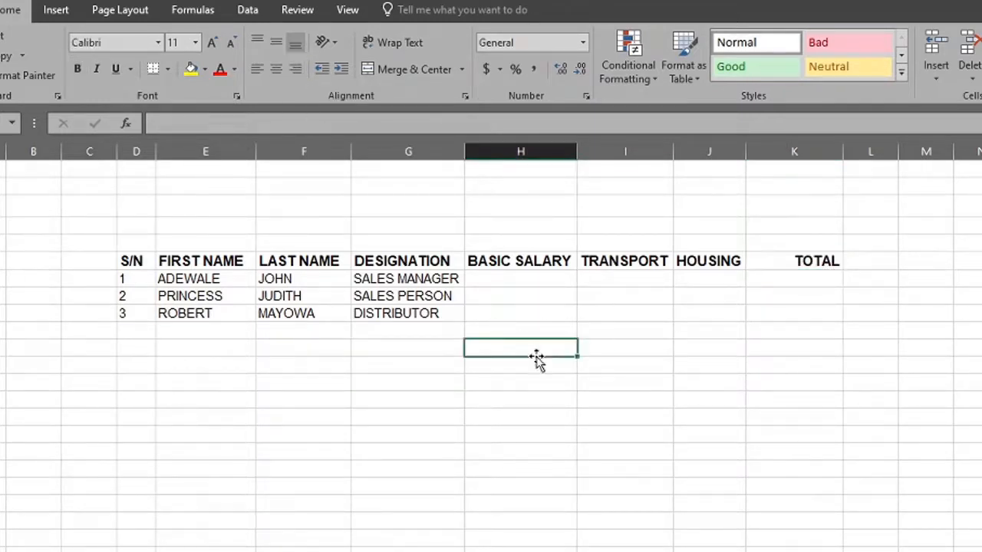
# Enter the first employee's basic salary 35000, transport 10000 and housing 15000 in H7 to J7
pyautogui.click(521, 281)
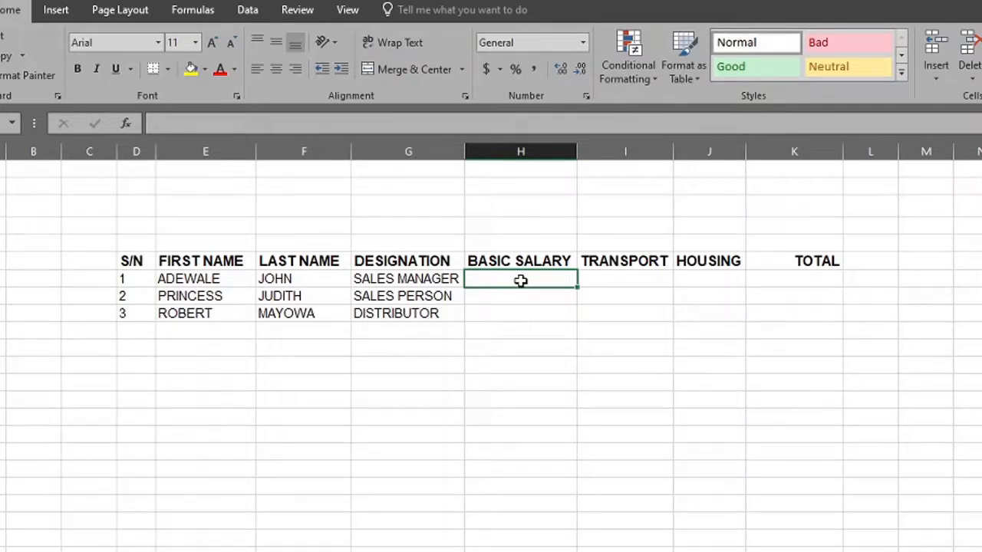
pyautogui.write('35')
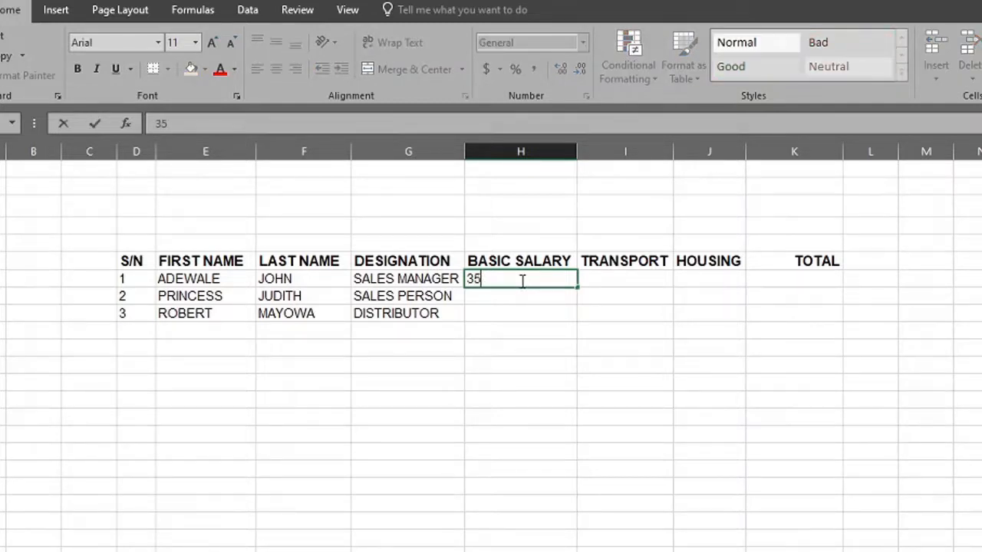
pyautogui.write('000')
pyautogui.press('Tab')
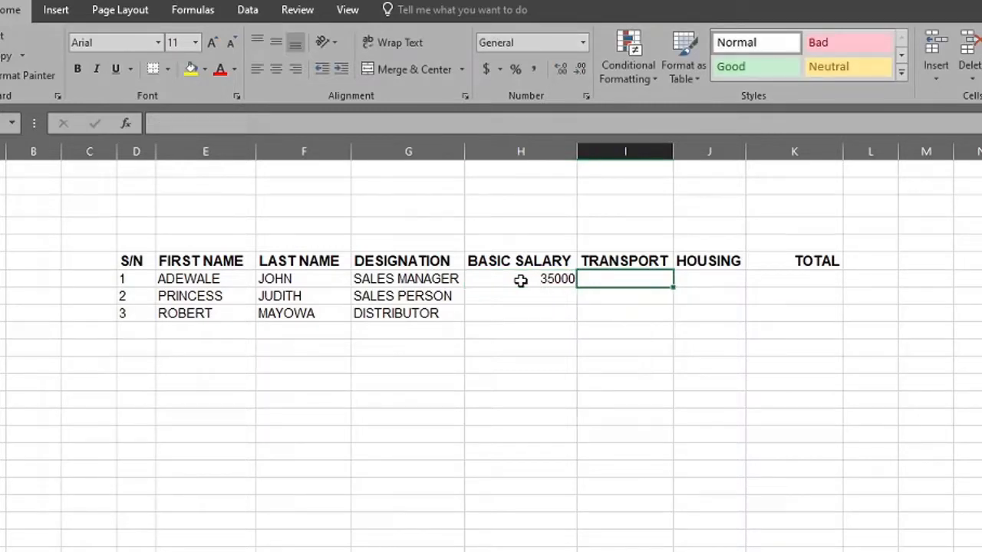
pyautogui.write('10000')
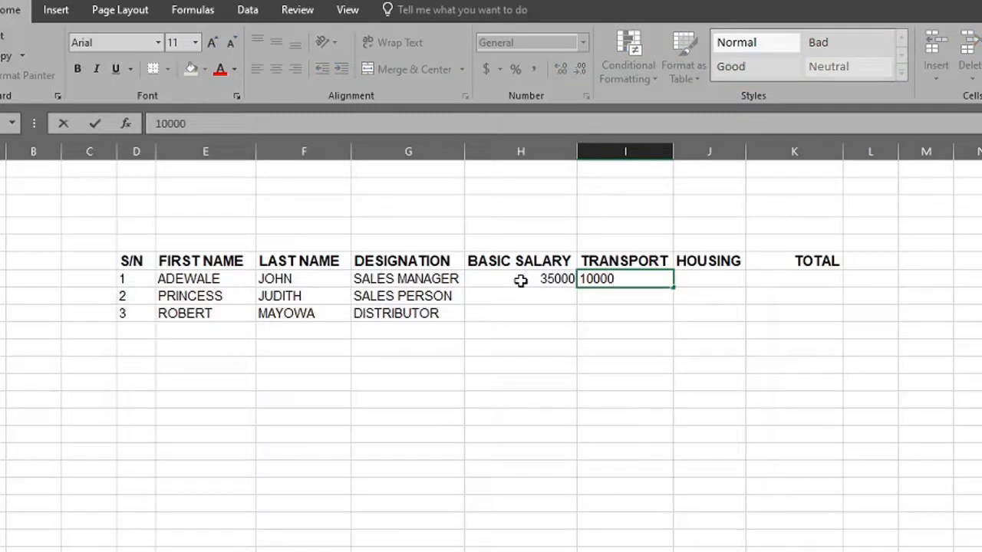
pyautogui.press('Tab')
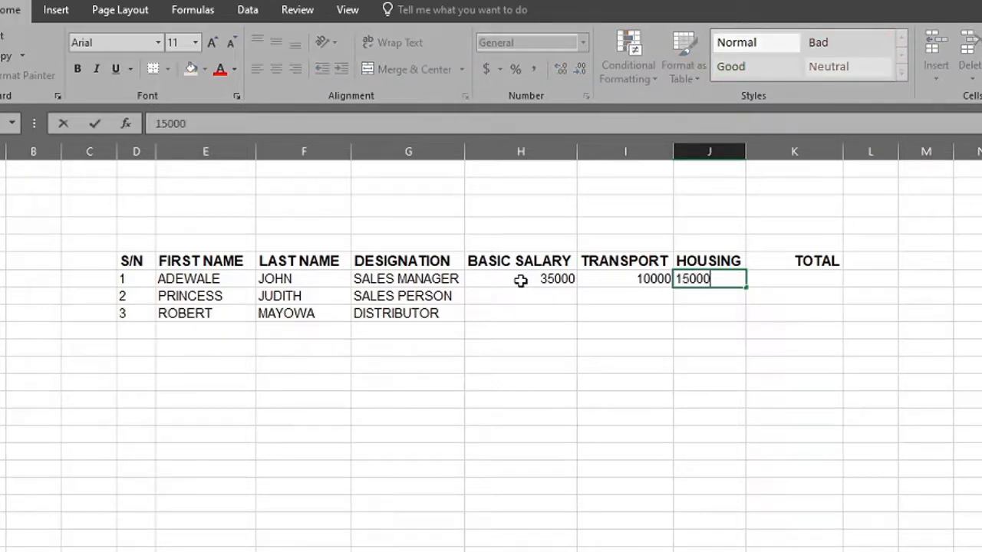
pyautogui.press('Return')
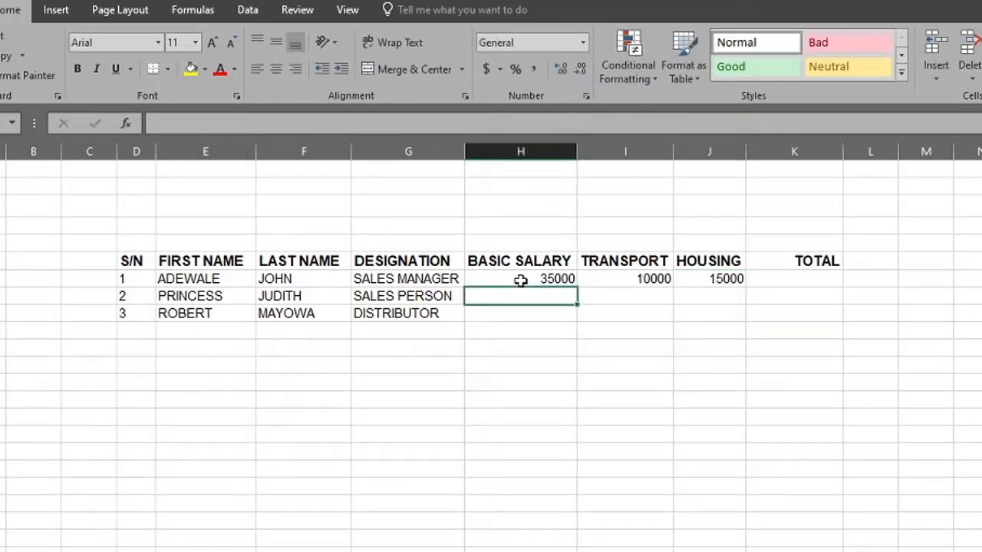
pyautogui.click(689, 484)
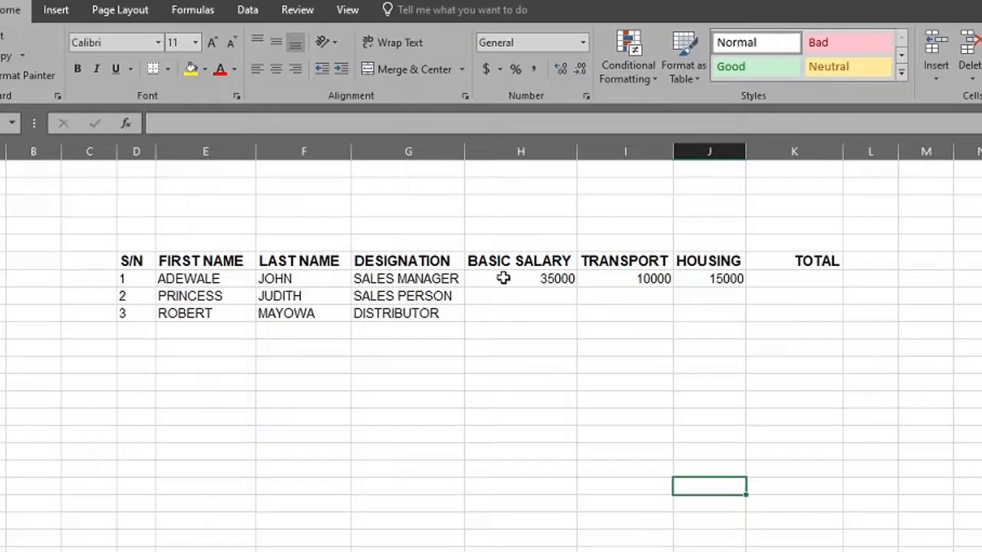
pyautogui.moveTo(540, 280); pyautogui.dragTo(733, 322)
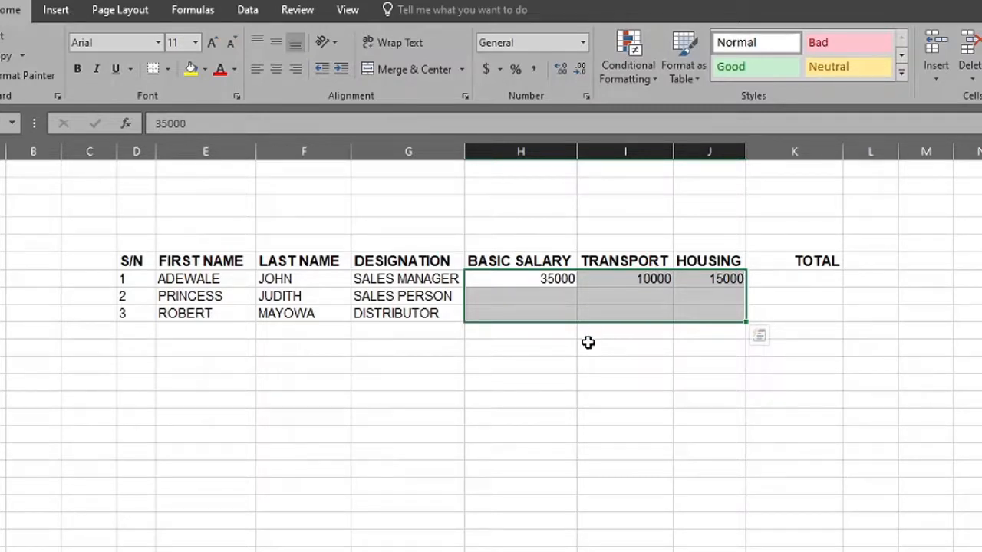
pyautogui.click(557, 366)
pyautogui.click(518, 279)
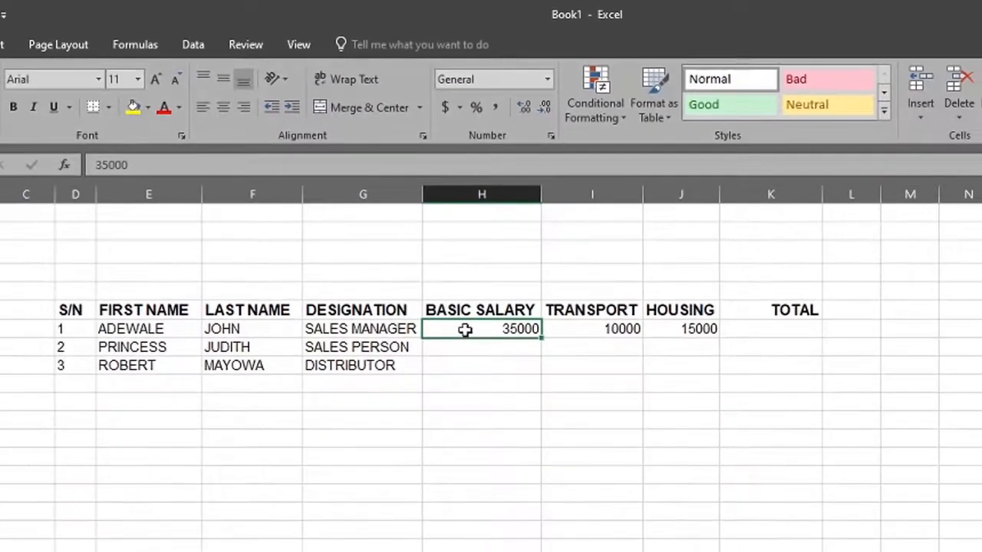
pyautogui.moveTo(473, 368); pyautogui.dragTo(687, 411)
pyautogui.moveTo(659, 370); pyautogui.dragTo(757, 368)
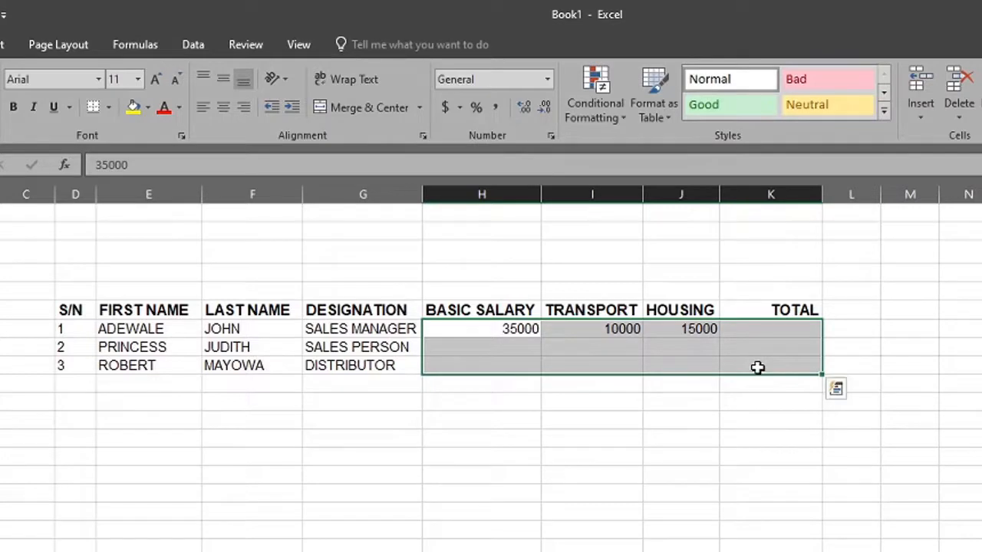
pyautogui.click(773, 326)
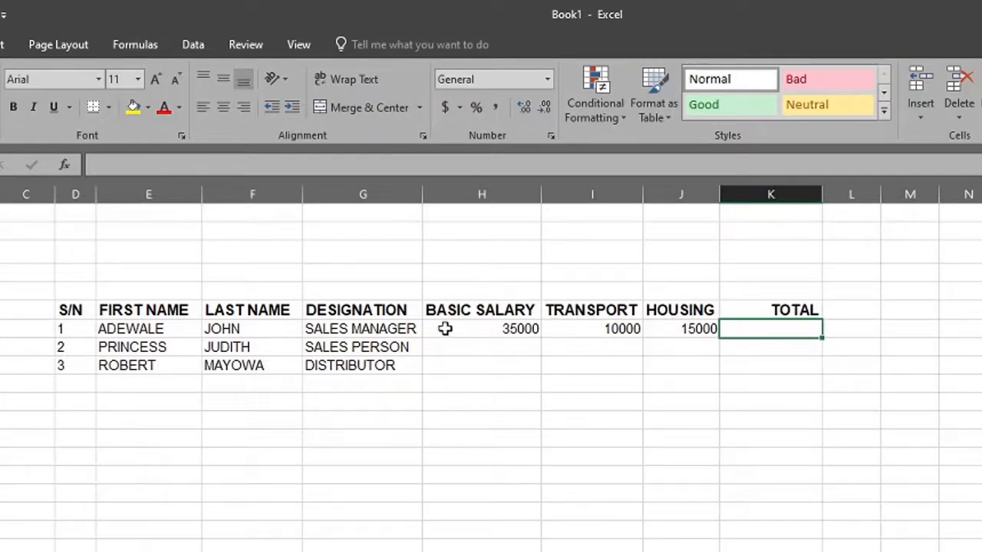
# Apply the Number format to the salary, transport, housing and total cells H7 to K9
pyautogui.moveTo(453, 330); pyautogui.dragTo(747, 370)
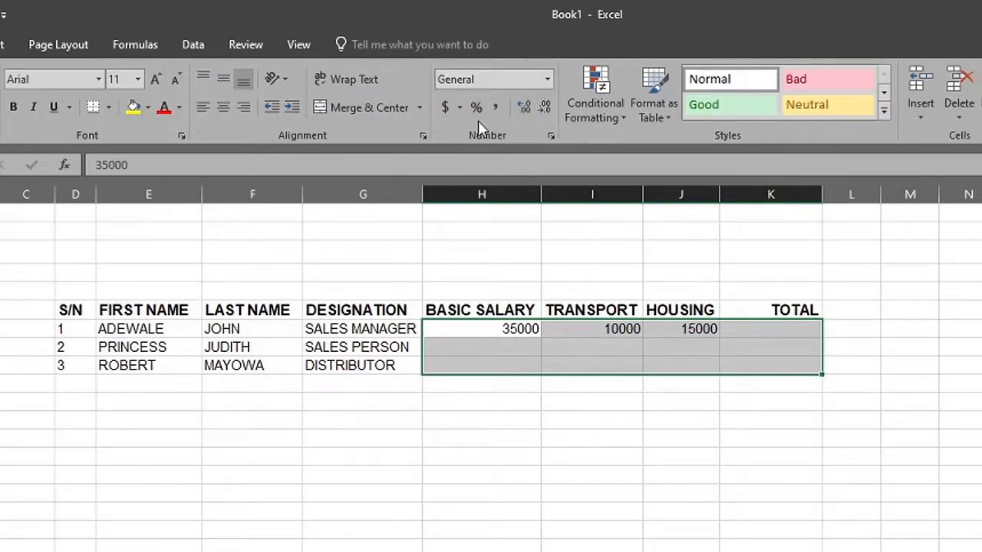
pyautogui.click(547, 79)
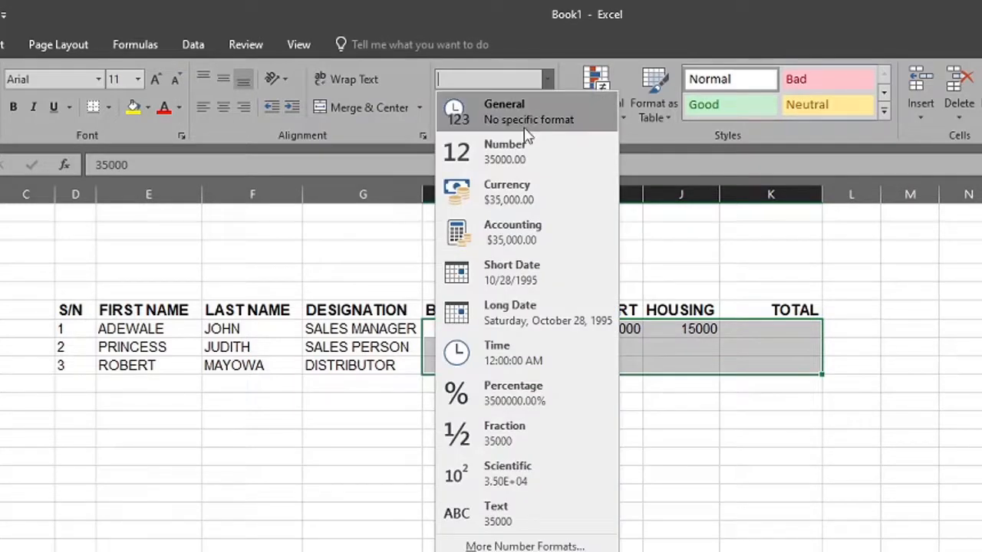
pyautogui.click(502, 153)
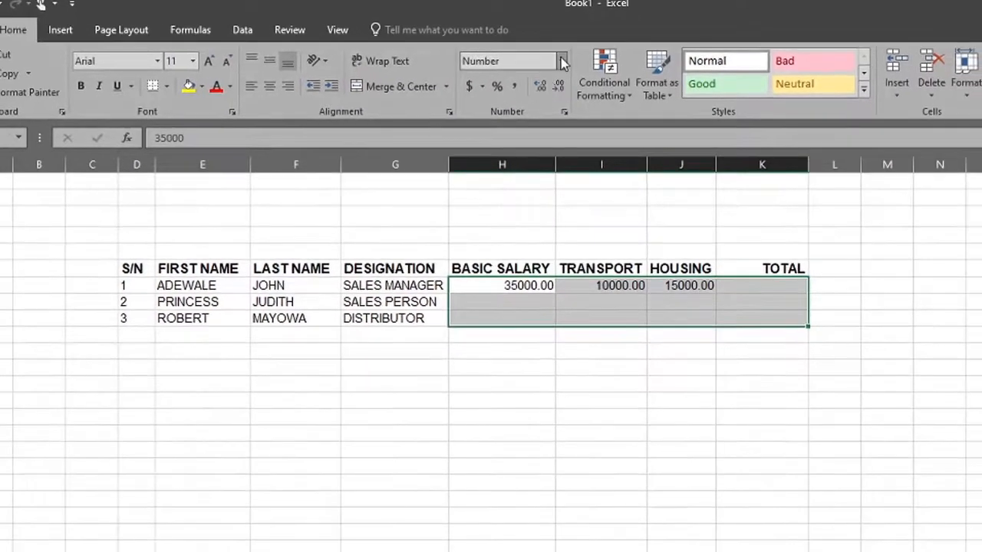
# Apply the Comma style to the salary, transport, housing and total cells H7 to K9
pyautogui.click(547, 79)
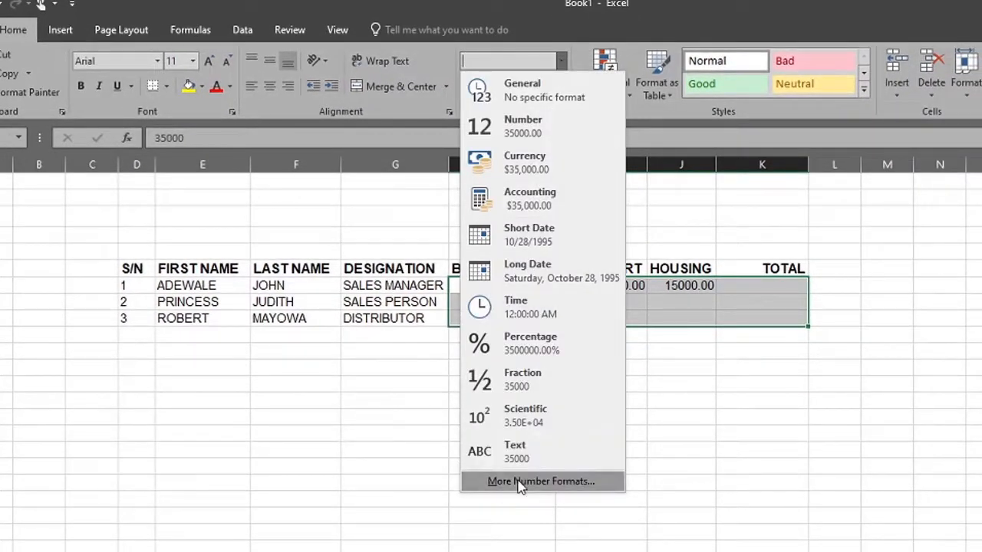
pyautogui.click(438, 47)
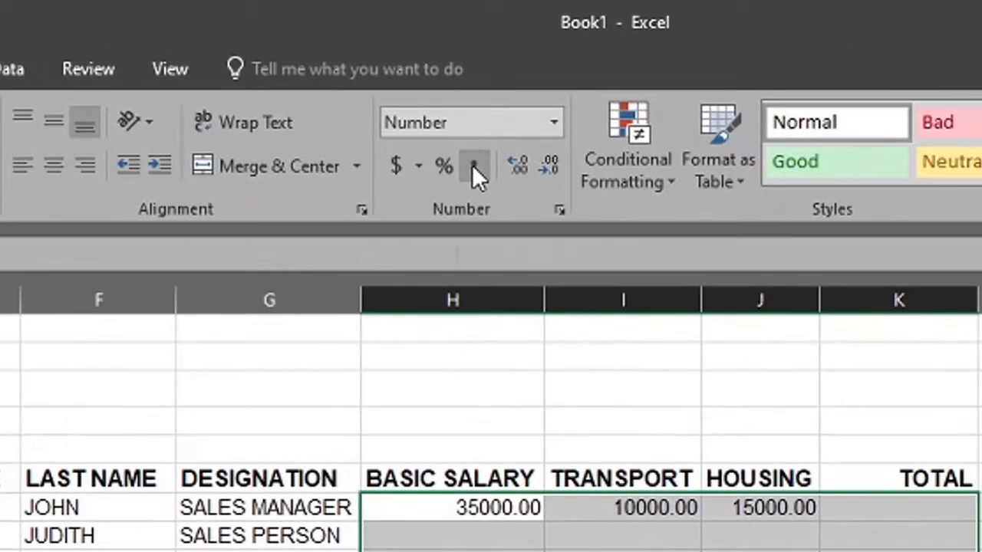
pyautogui.click(516, 87)
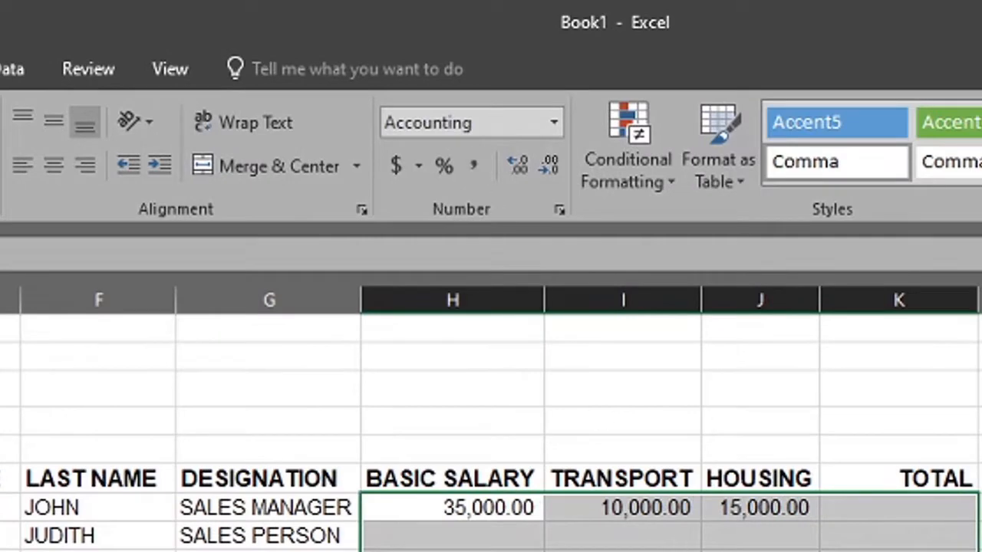
pyautogui.click(670, 487)
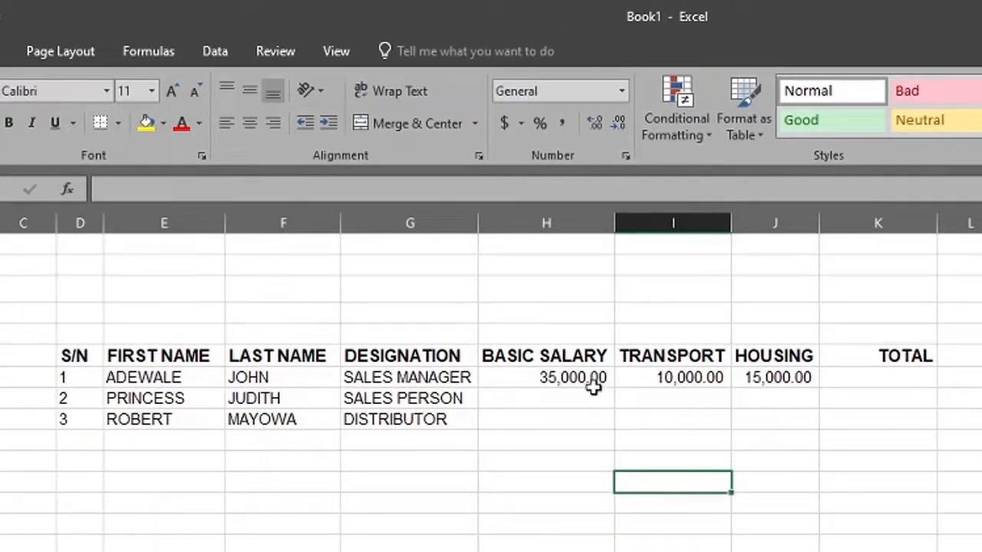
# Enter 12000 as the second employee's basic salary in H8
pyautogui.click(563, 401)
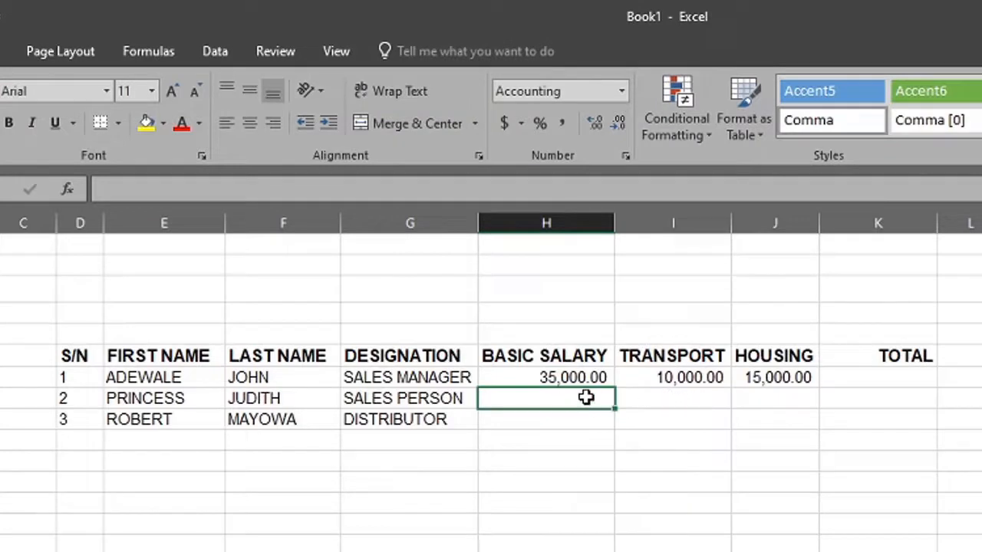
pyautogui.write('12')
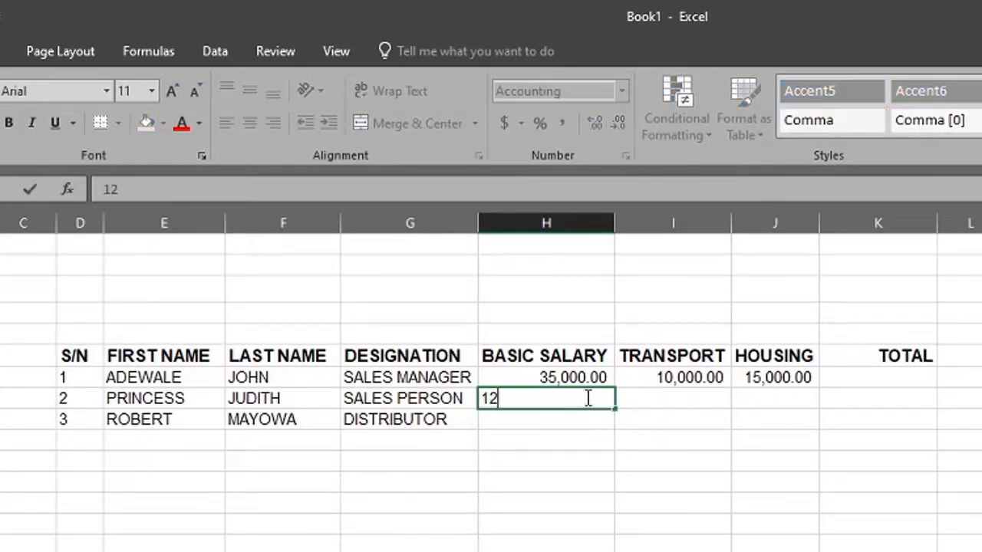
pyautogui.write('000')
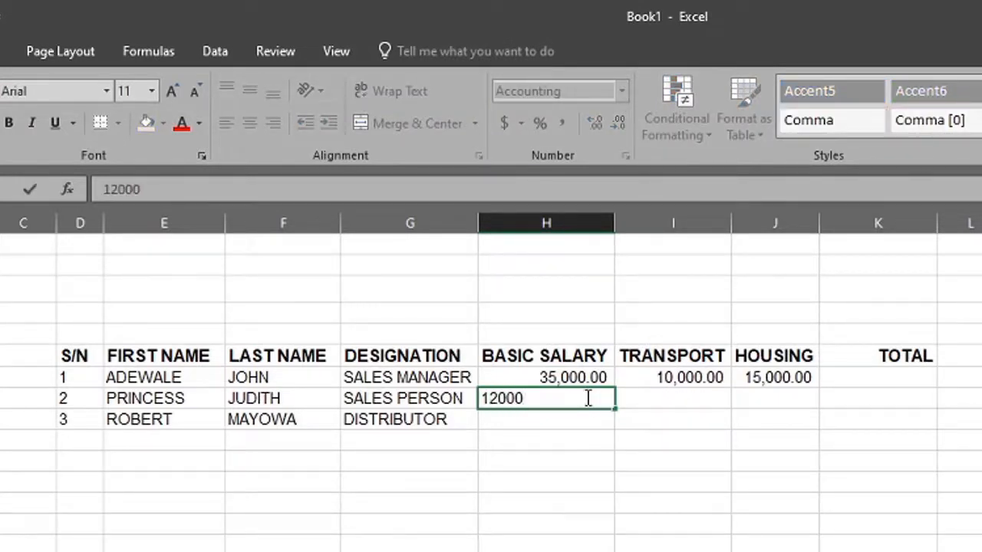
pyautogui.press('Return')
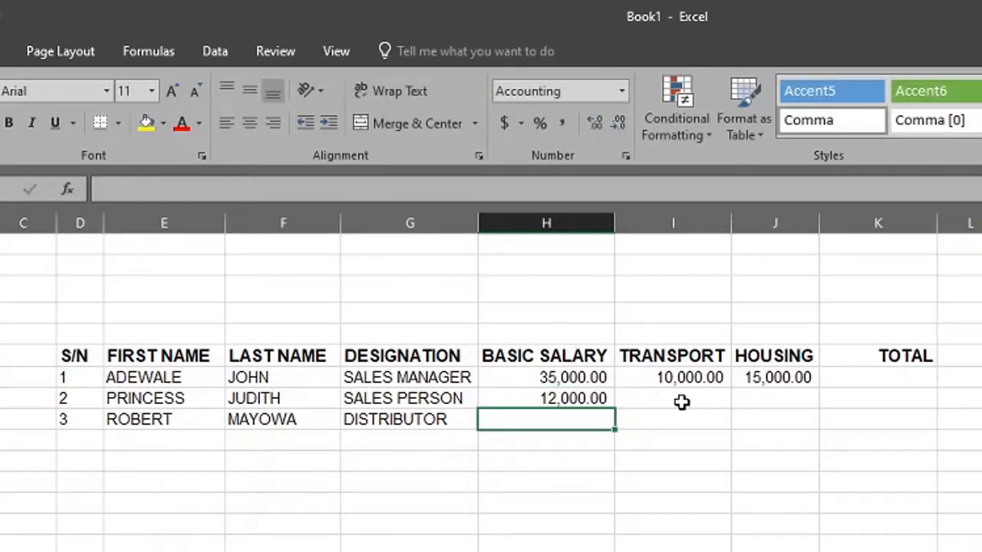
# Enter 12000 in the unformatted cell H11 below the table, and clear that cell again
pyautogui.click(560, 460)
pyautogui.write('12000')
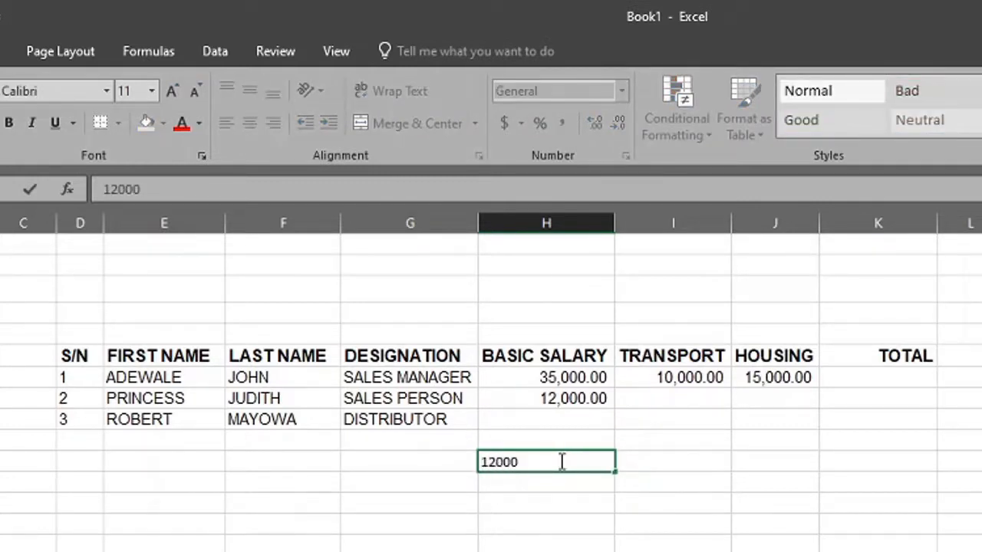
pyautogui.press('Return')
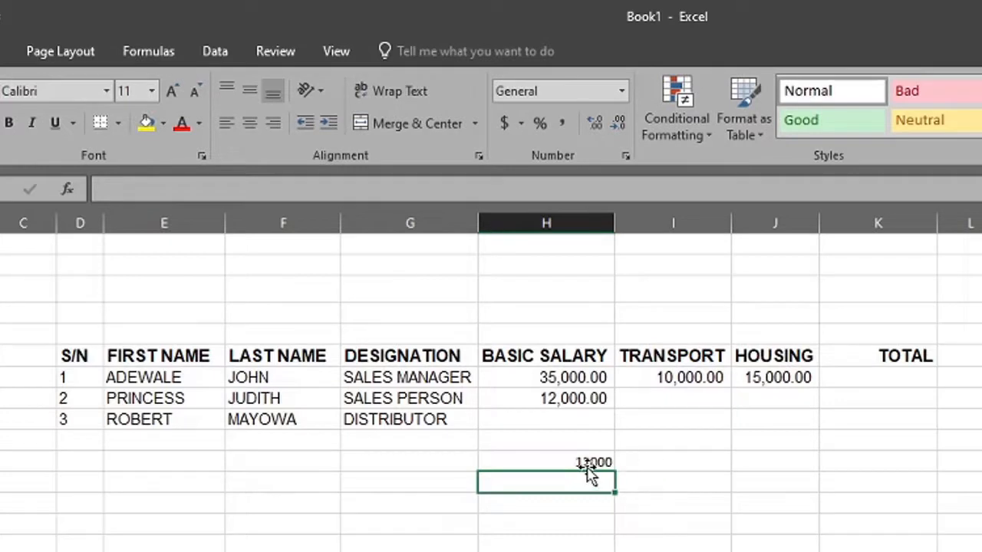
pyautogui.click(583, 461)
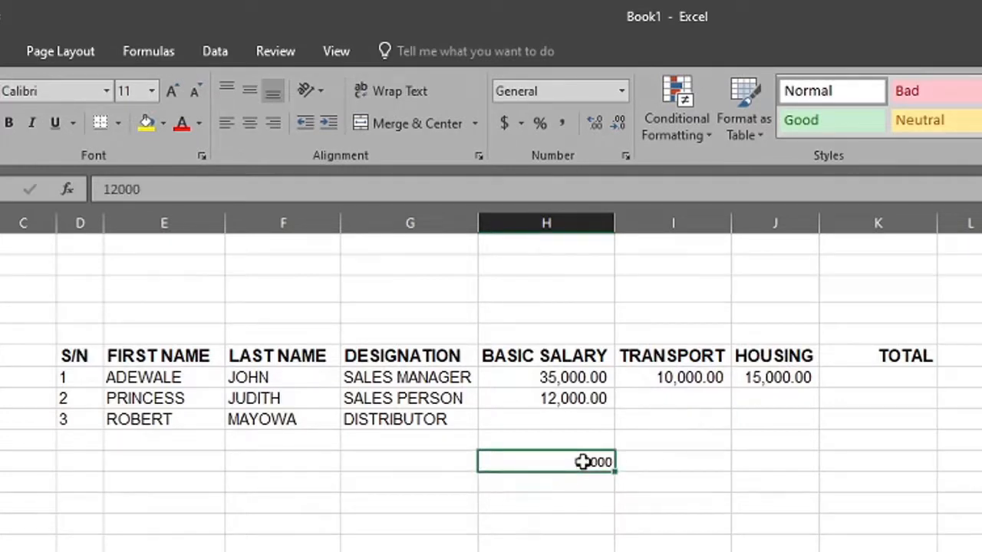
pyautogui.press('Delete')
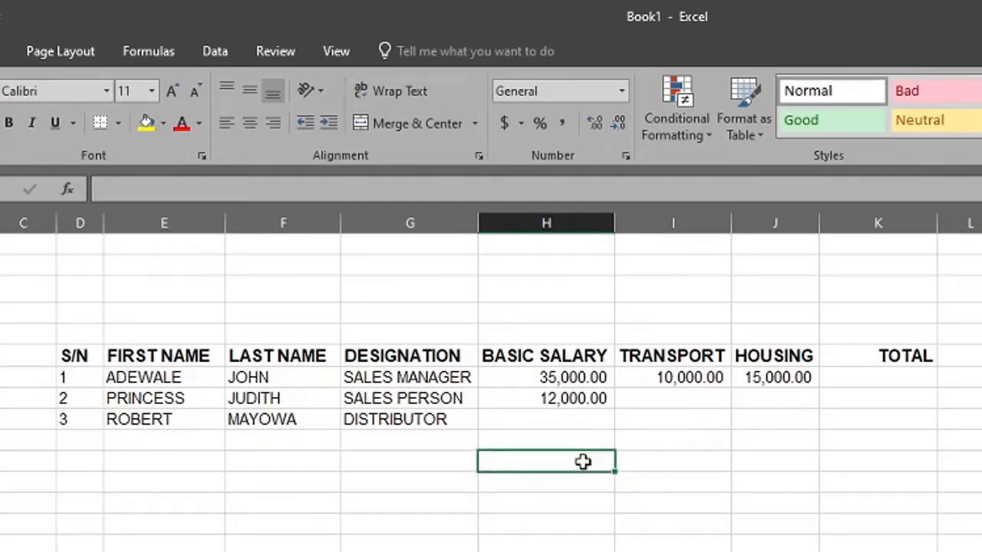
# Enter 20000 as the third employee's basic salary in H9 and change the second employee's in H8 to 25000
pyautogui.click(580, 419)
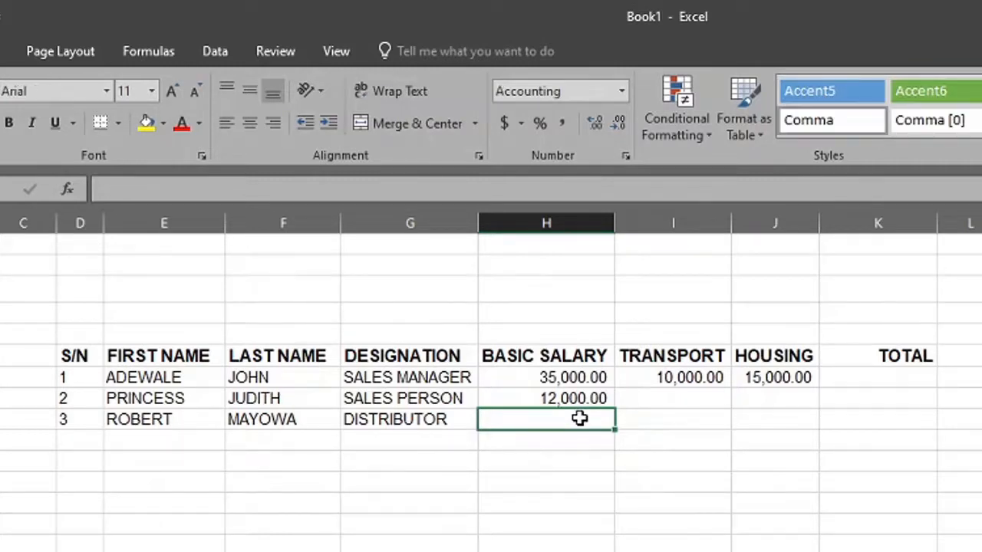
pyautogui.write('20000')
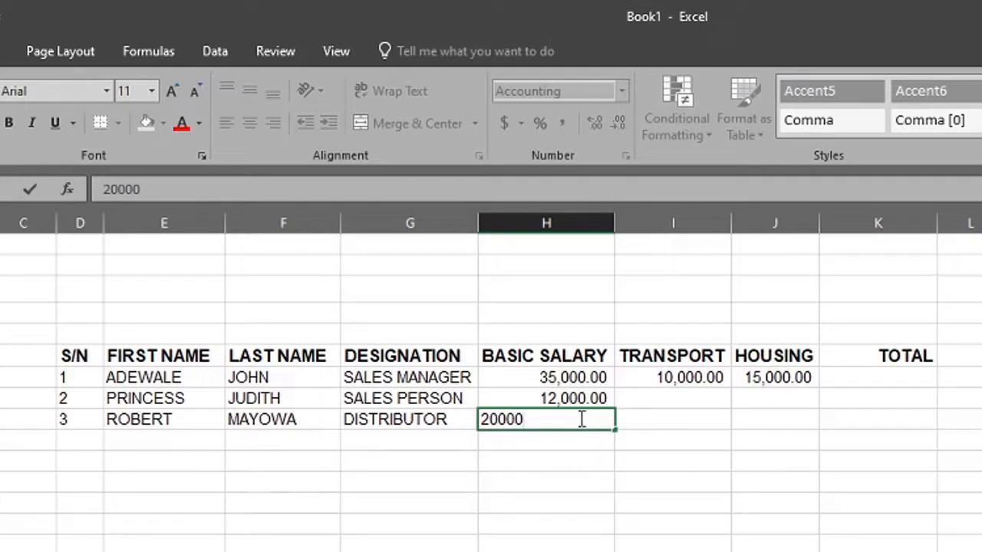
pyautogui.press('Tab')
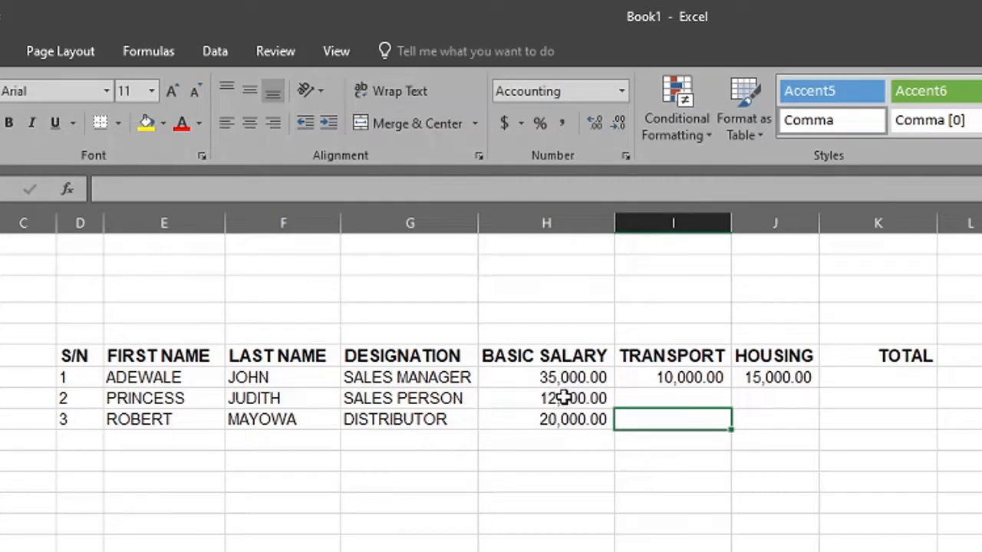
pyautogui.click(564, 399)
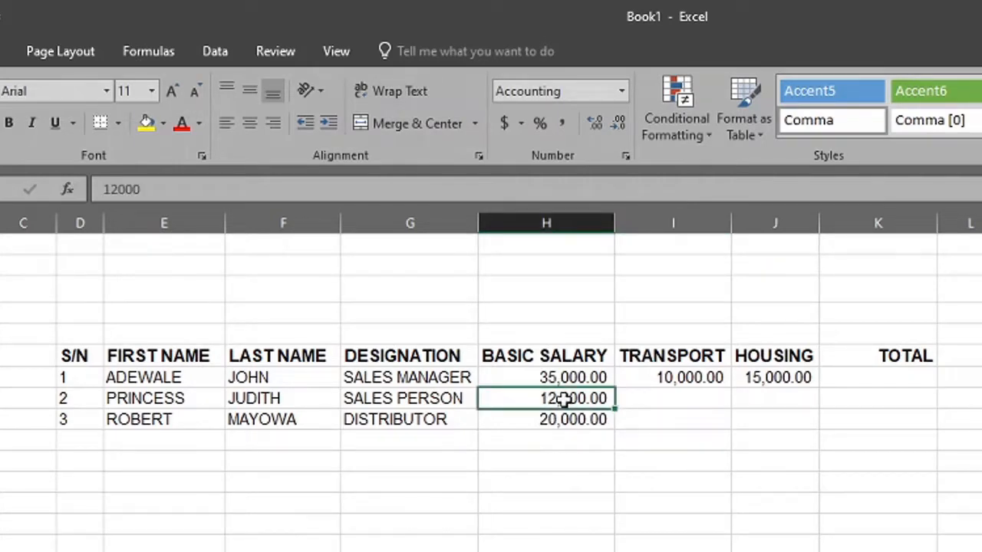
pyautogui.write('25000')
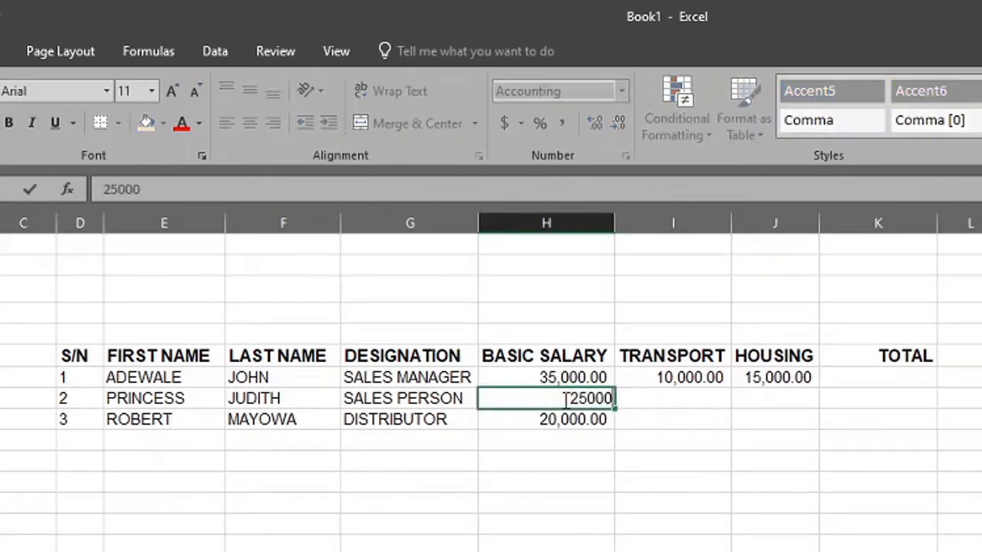
pyautogui.press('Return')
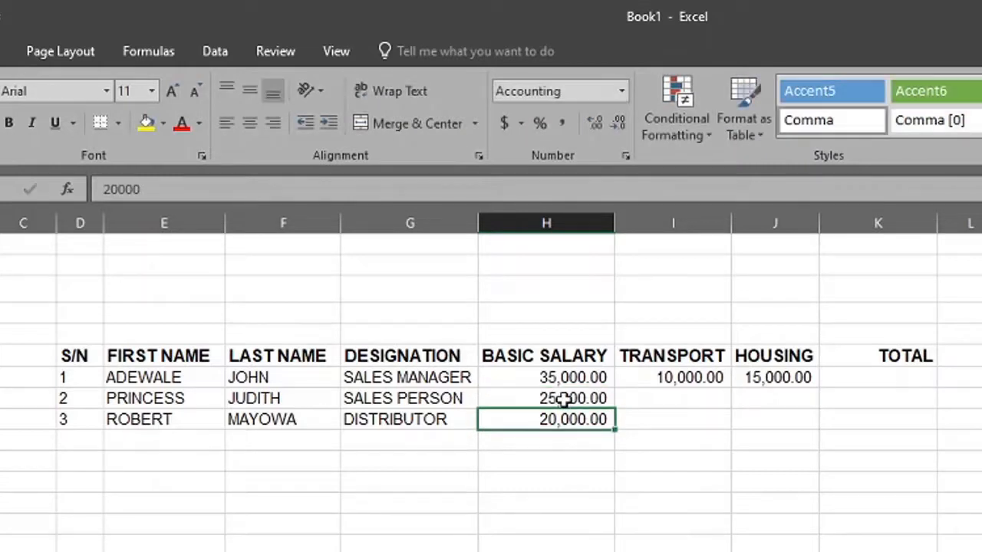
pyautogui.click(658, 398)
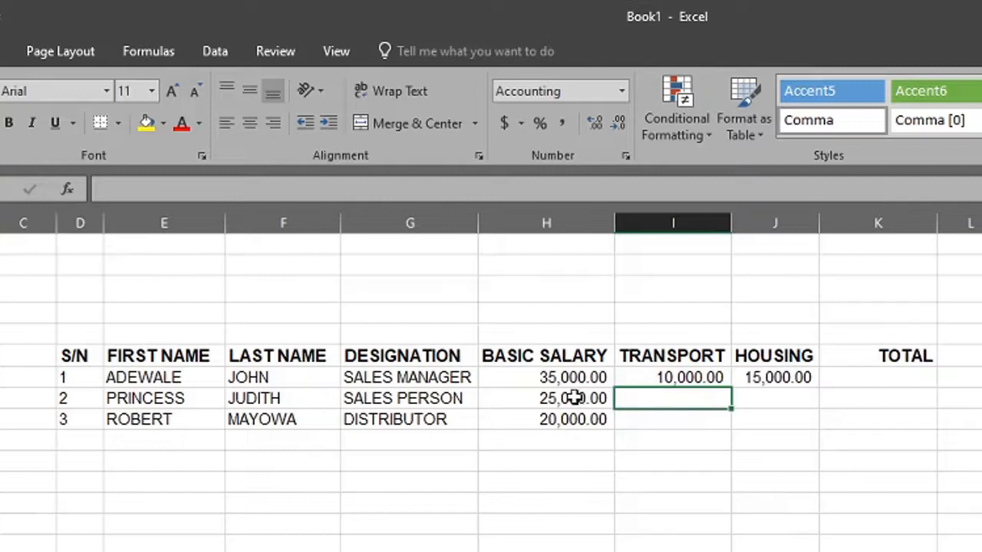
# Clear the second and third employees' basic salaries in H8 and H9
pyautogui.moveTo(565, 400); pyautogui.dragTo(570, 418)
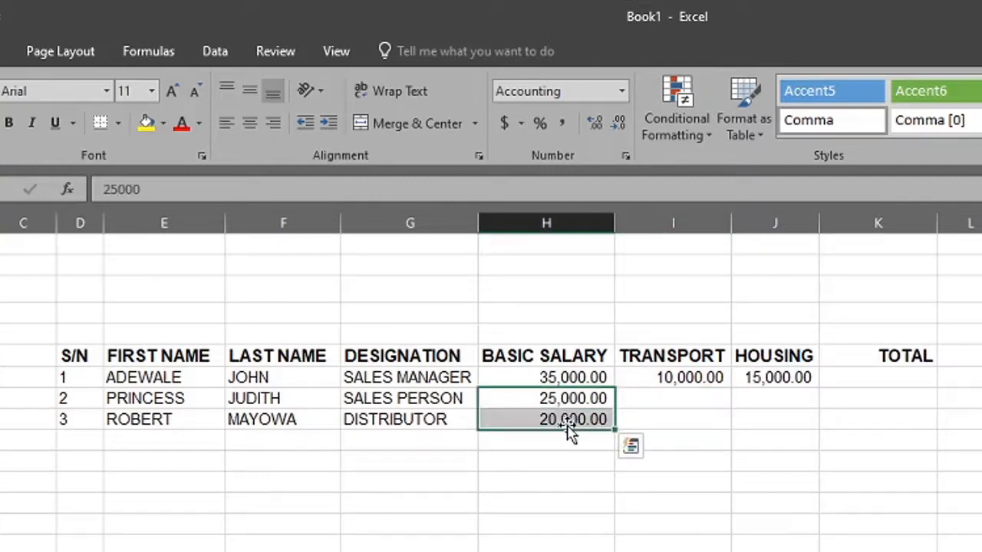
pyautogui.press('Delete')
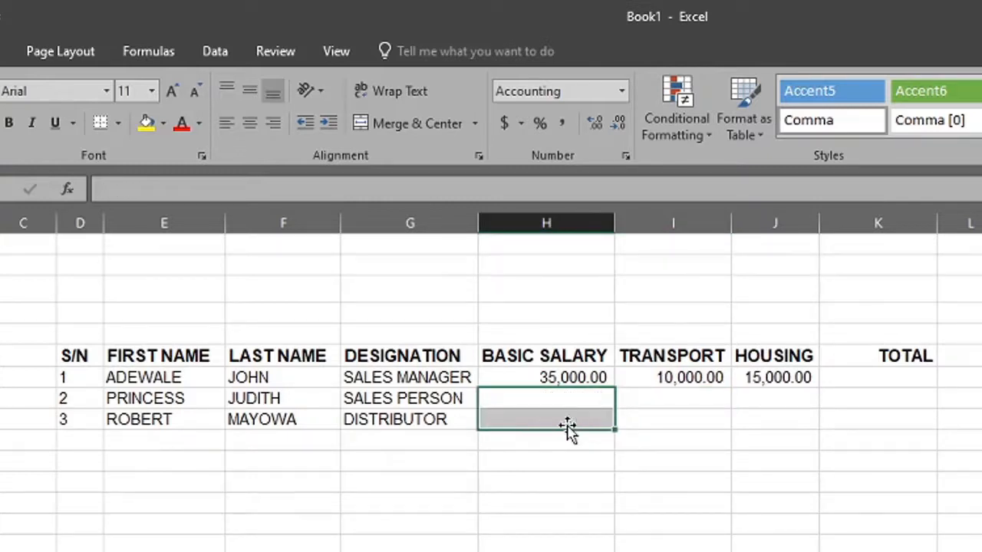
pyautogui.click(690, 444)
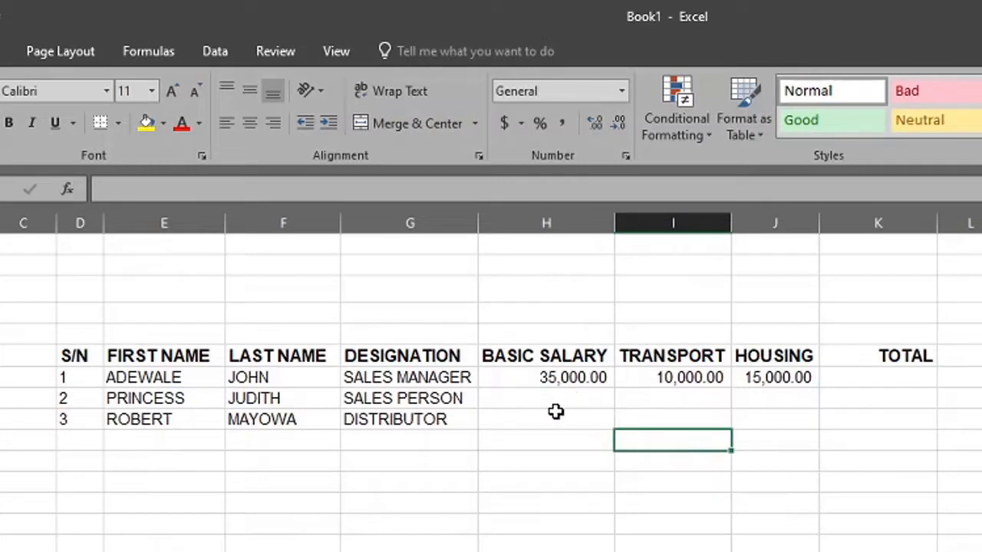
# Autofit the TOTAL column K to its heading and widen it again to leave room for the totals
pyautogui.click(885, 379)
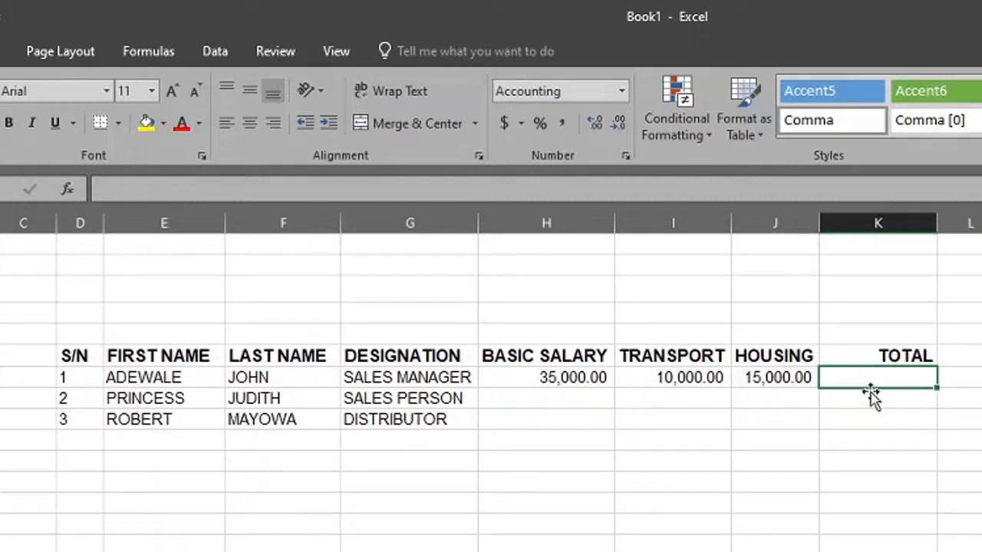
pyautogui.doubleClick(936, 227)
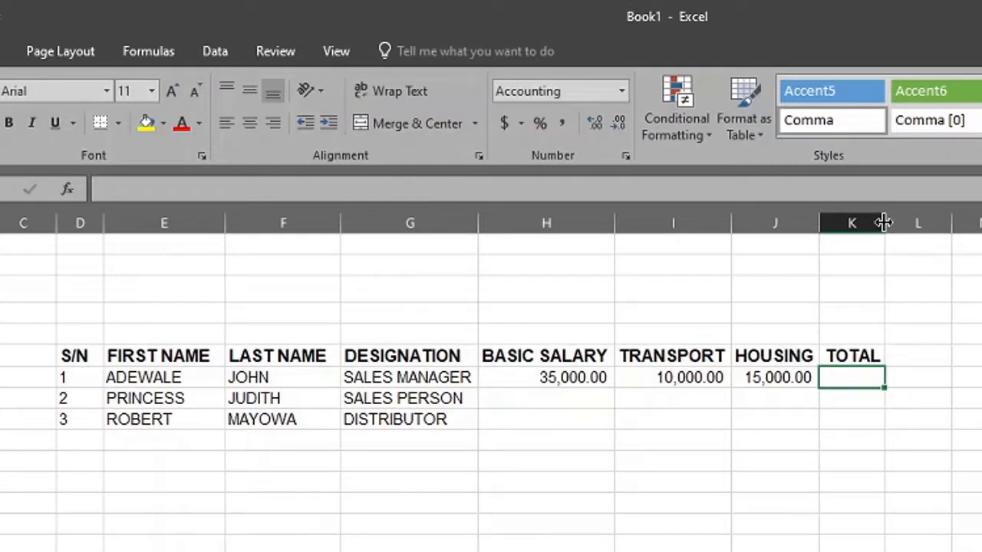
pyautogui.moveTo(884, 223); pyautogui.dragTo(926, 223)
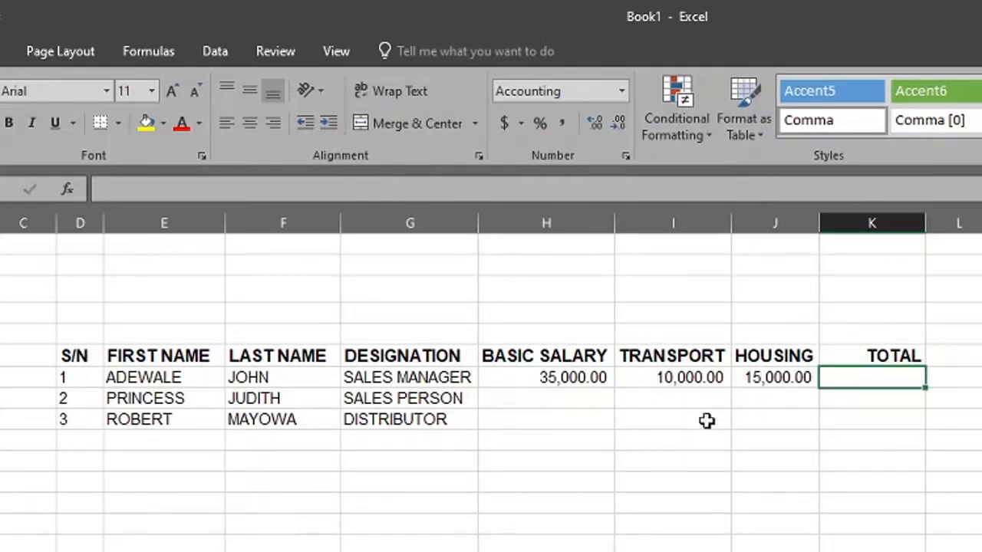
pyautogui.click(563, 376)
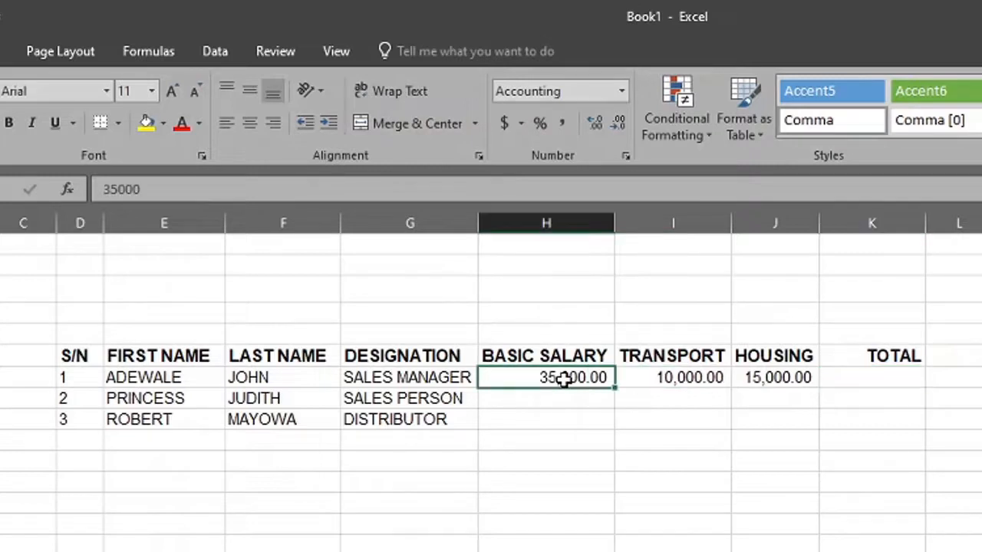
pyautogui.click(650, 376)
pyautogui.click(788, 392)
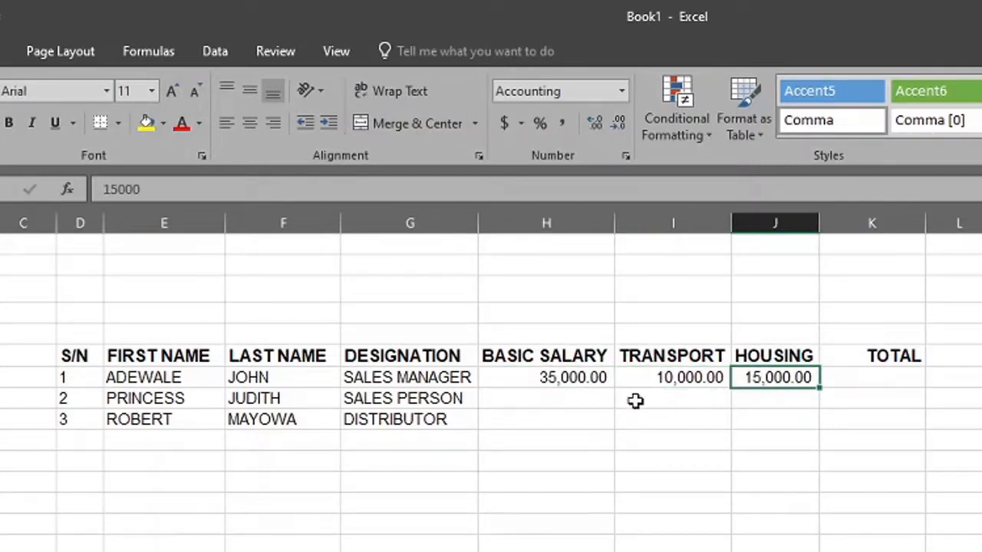
pyautogui.click(862, 376)
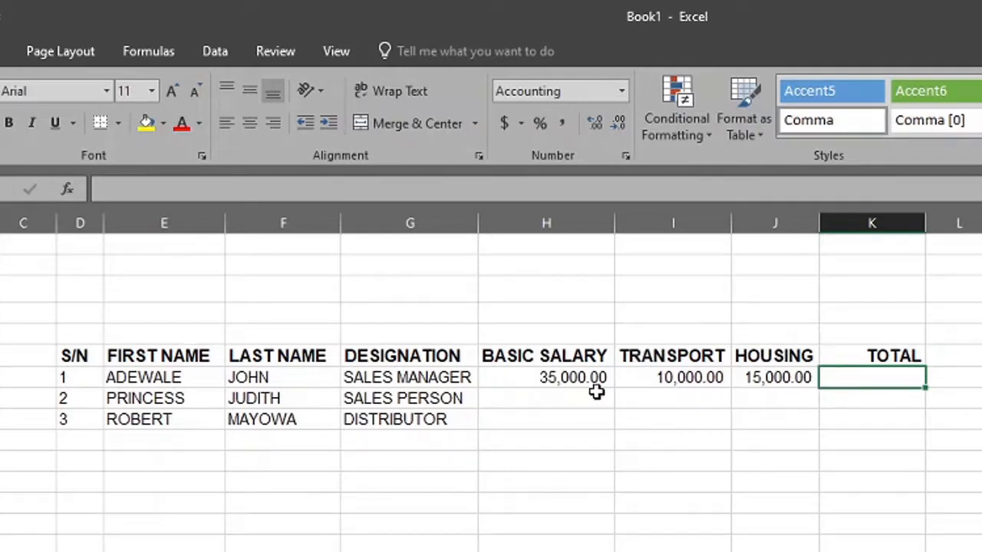
pyautogui.click(555, 382)
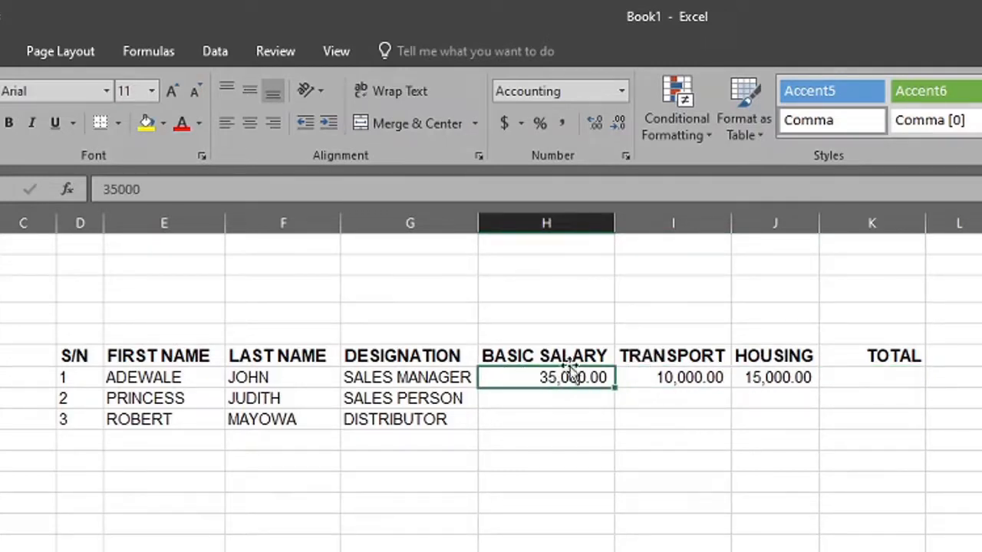
# Enter the formula =H7 in the first employee's TOTAL cell K7 and check it against the basic salary cell
pyautogui.click(861, 376)
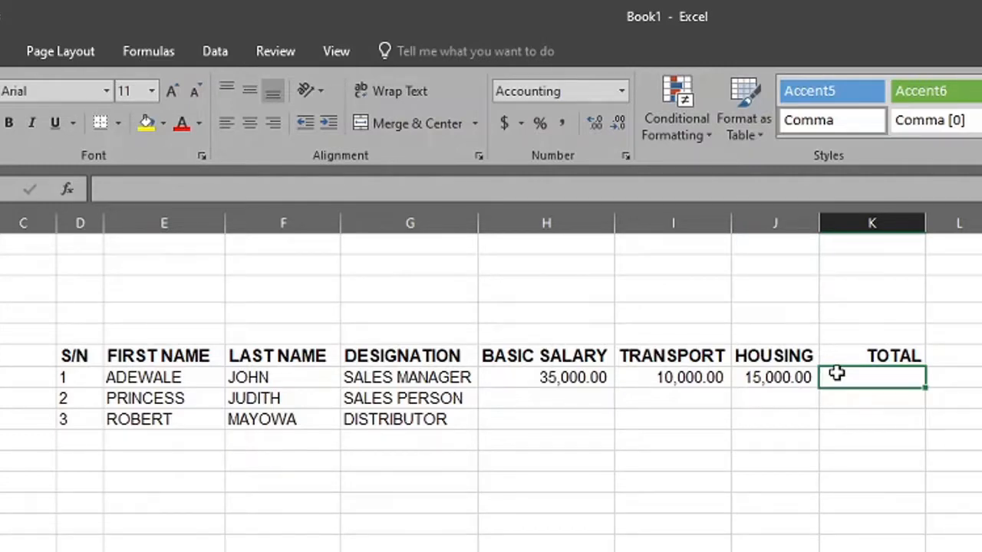
pyautogui.write('=')
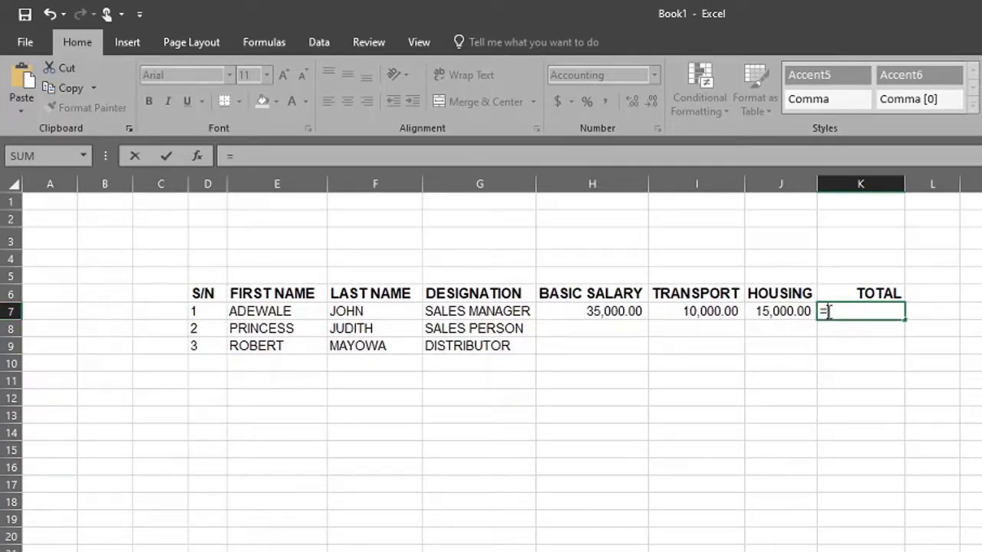
pyautogui.write('H7')
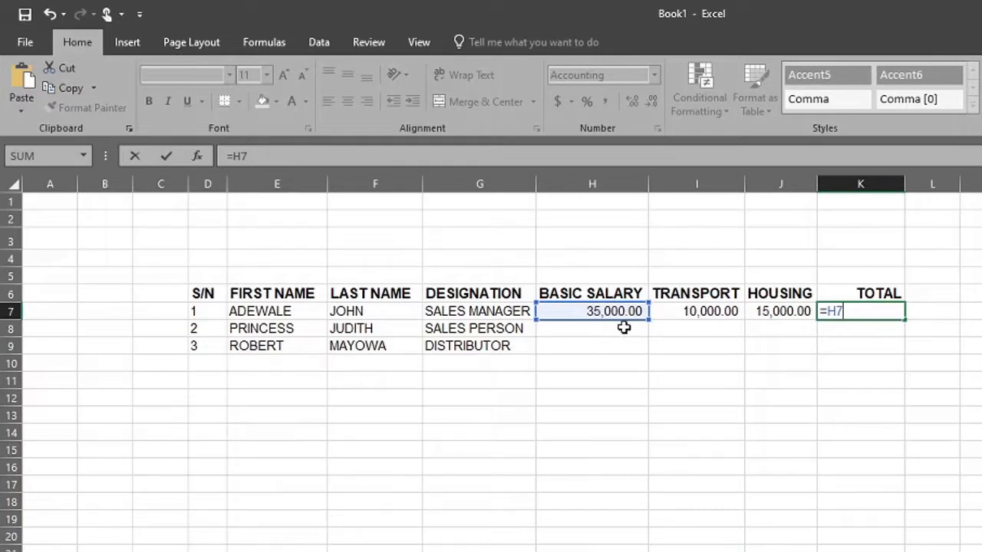
pyautogui.press('Return')
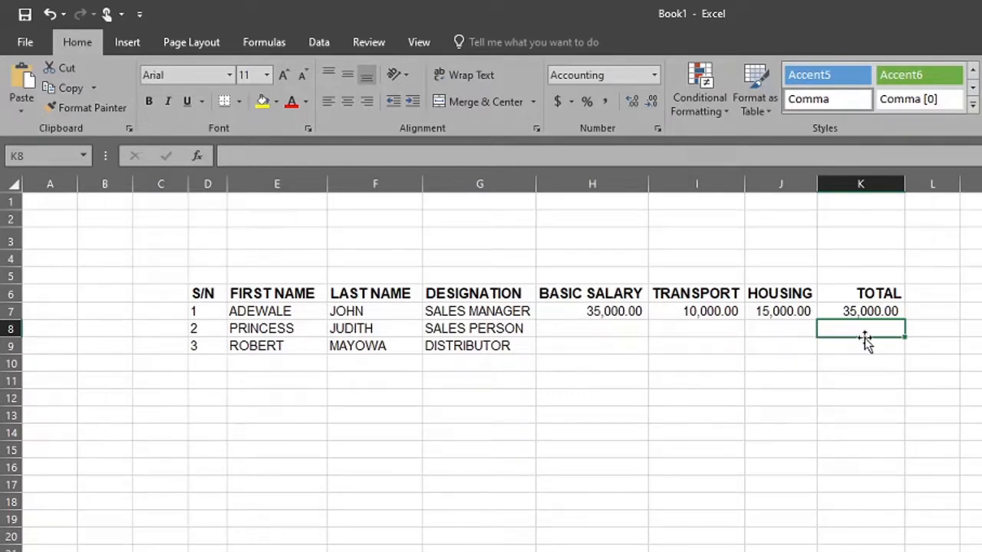
pyautogui.click(848, 311)
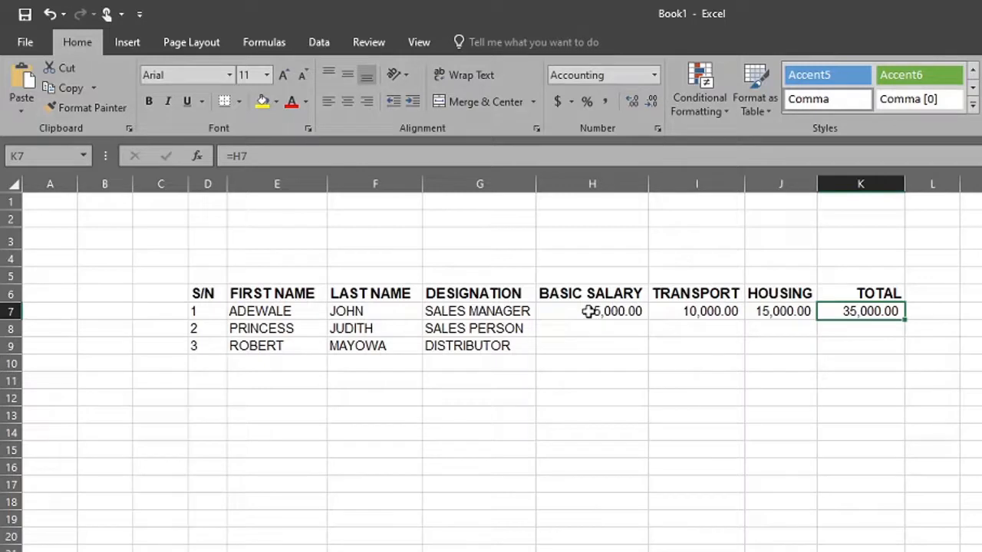
pyautogui.click(854, 329)
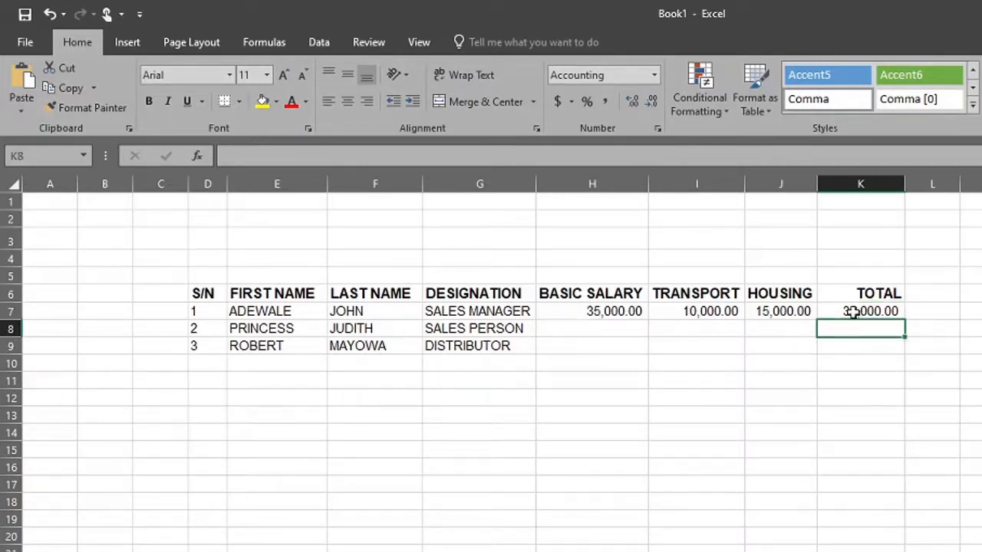
# Examine the formula in the first employee's TOTAL cell K7 and the cell it refers to
pyautogui.click(851, 309)
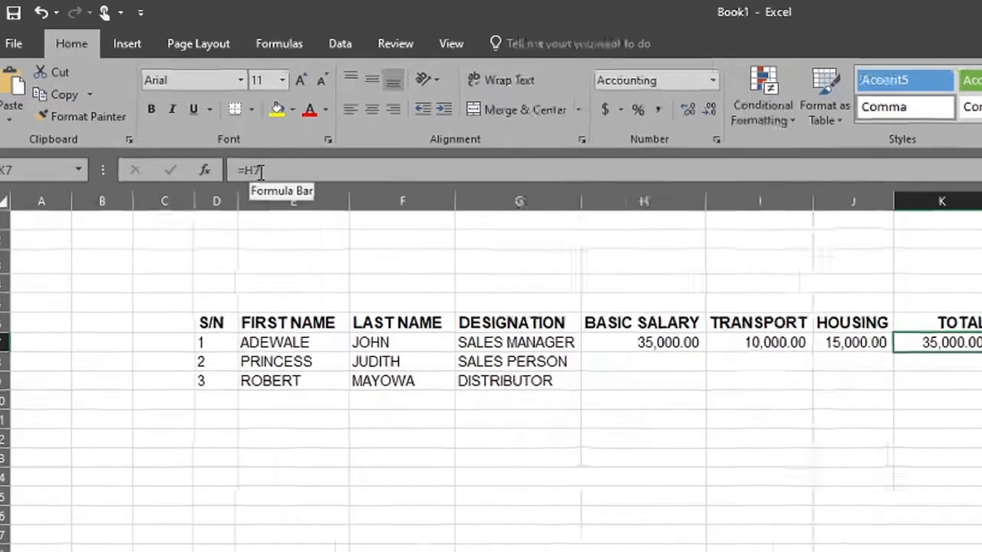
pyautogui.click(242, 157)
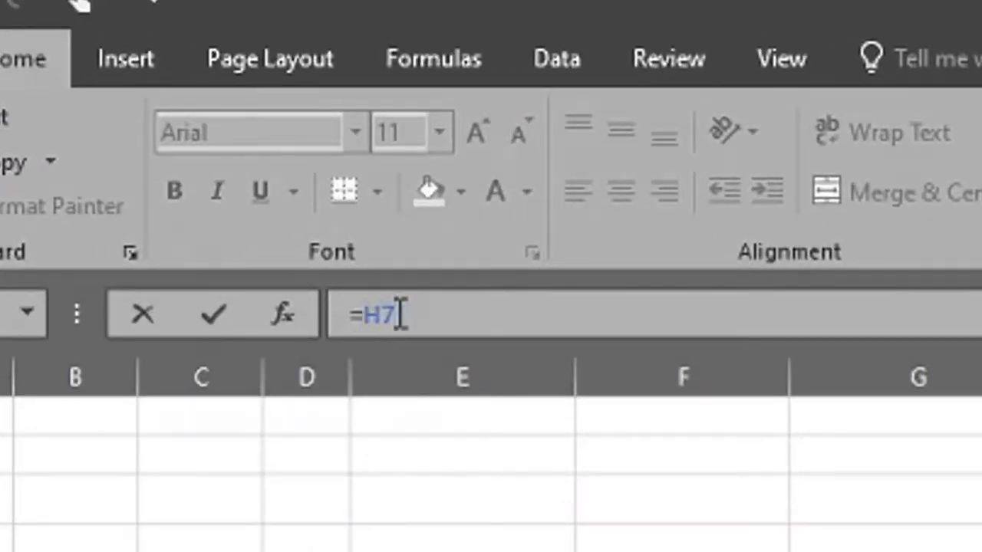
pyautogui.moveTo(401, 314); pyautogui.dragTo(325, 315)
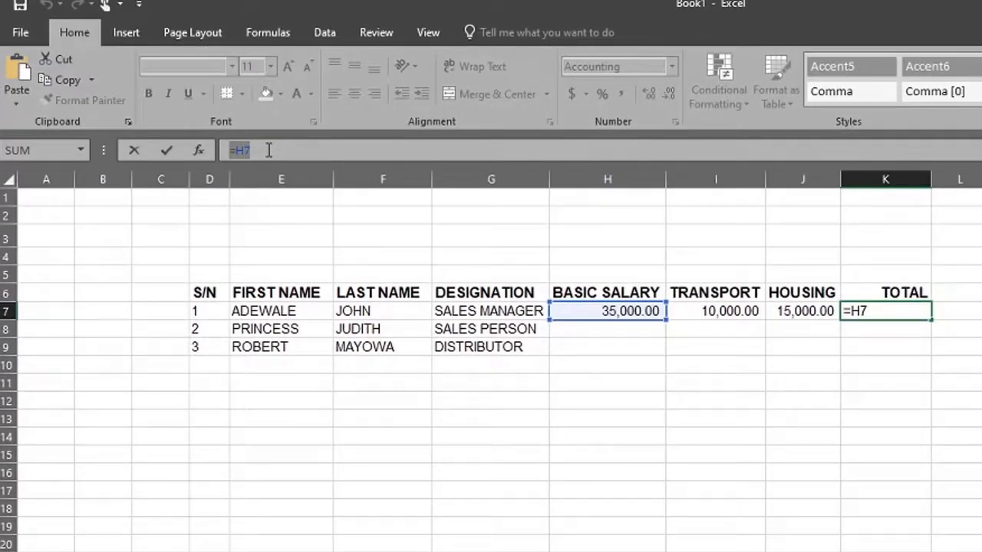
pyautogui.hotkey('ctrl', 'Return')
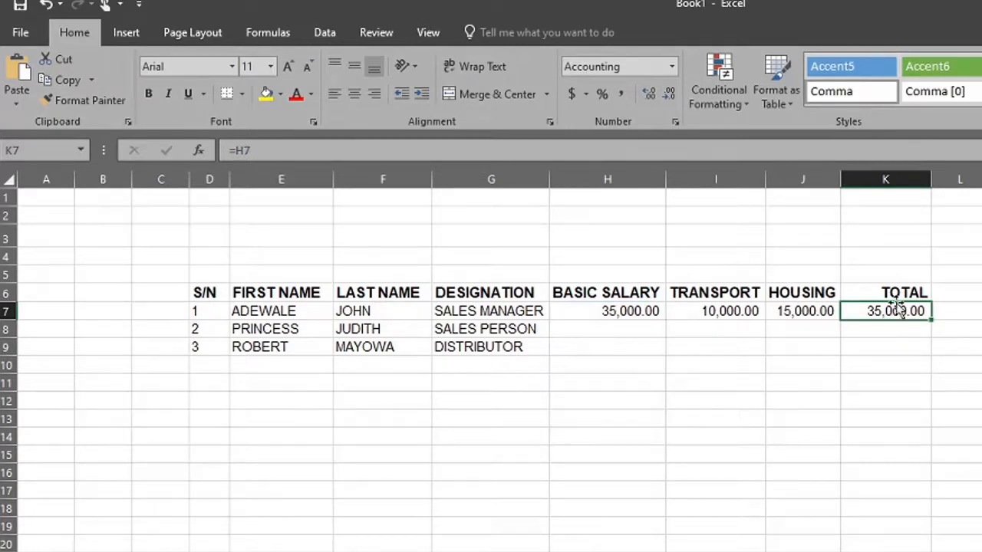
# Test the K7 formula by changing the basic salary in H7 to 45000, checking the TOTAL, and setting H7 back to 35000
pyautogui.click(607, 310)
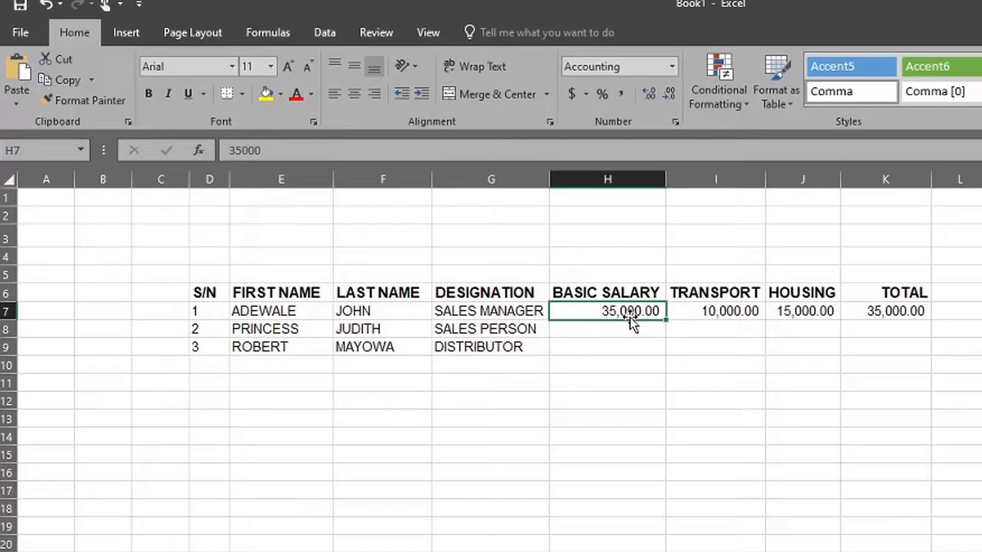
pyautogui.write('45000')
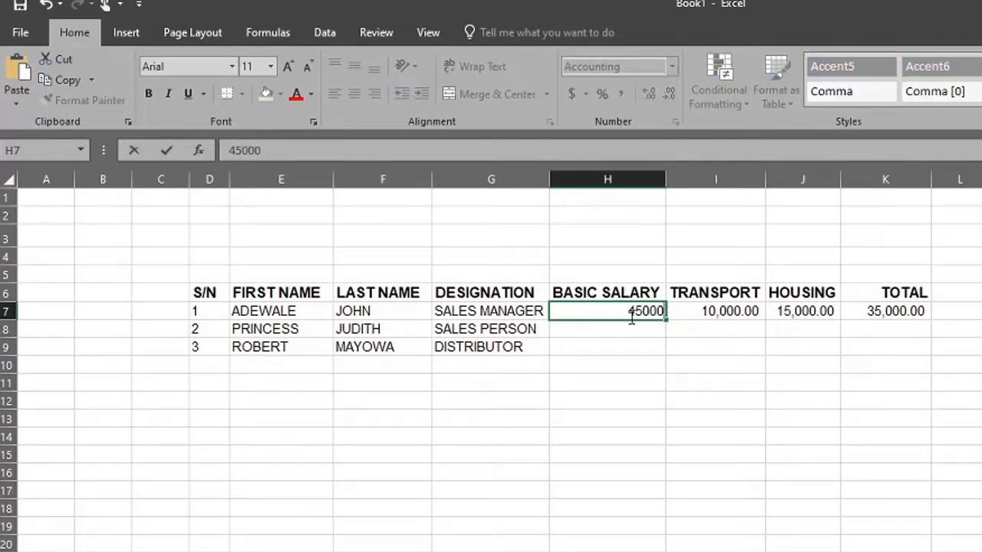
pyautogui.press('Return')
pyautogui.click(896, 312)
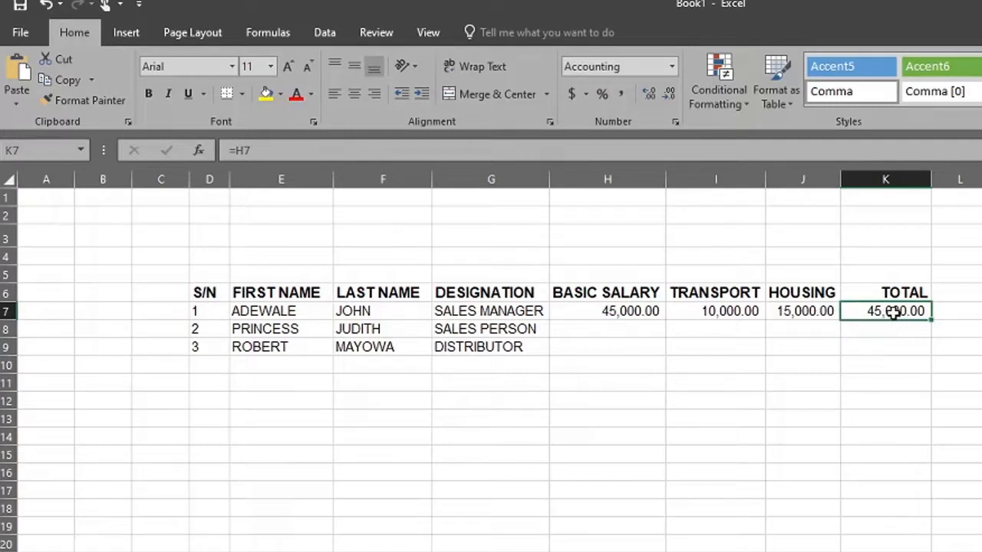
pyautogui.click(616, 311)
pyautogui.write('35000')
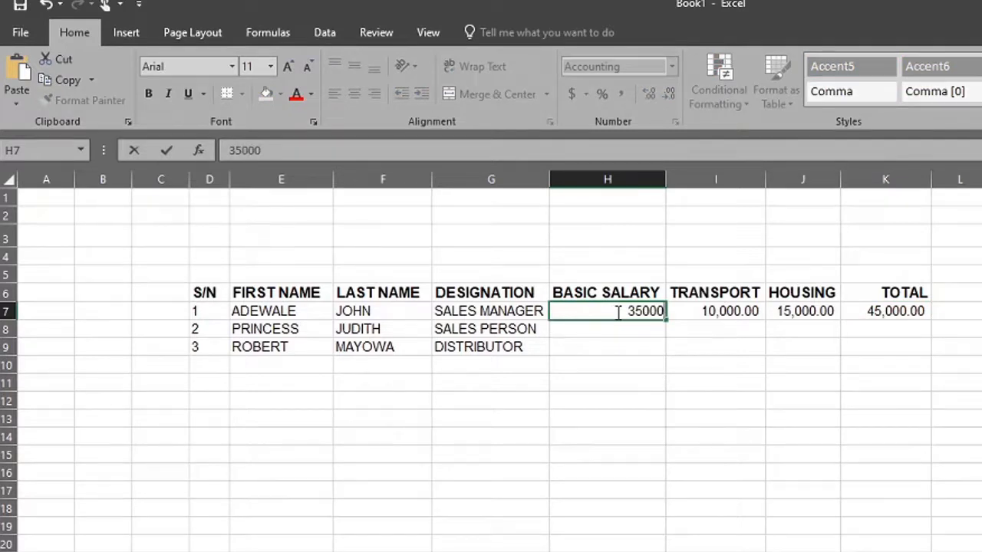
pyautogui.press('Return')
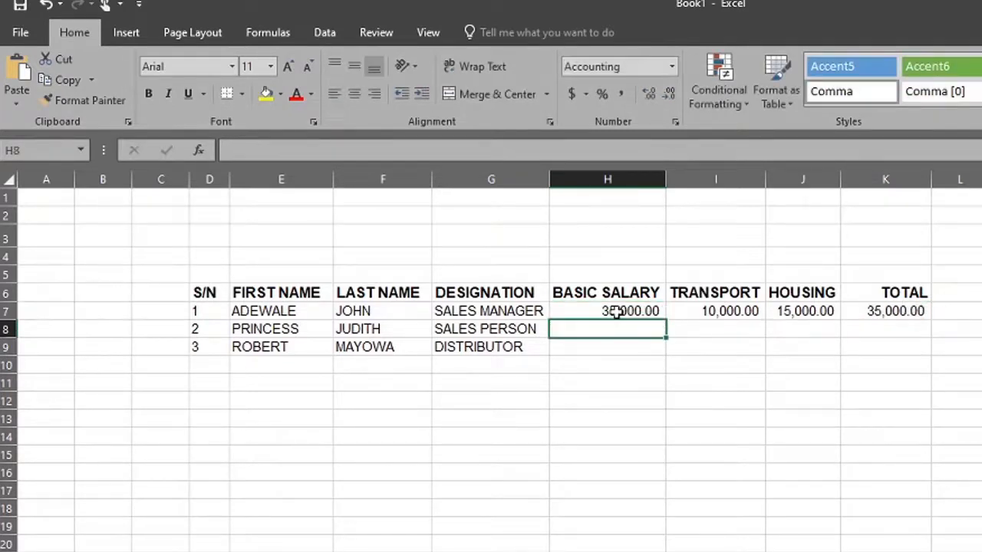
# Replace the first employee's TOTAL formula in K7 with =H7+I7+J7 to add basic salary, transport and housing
pyautogui.click(883, 310)
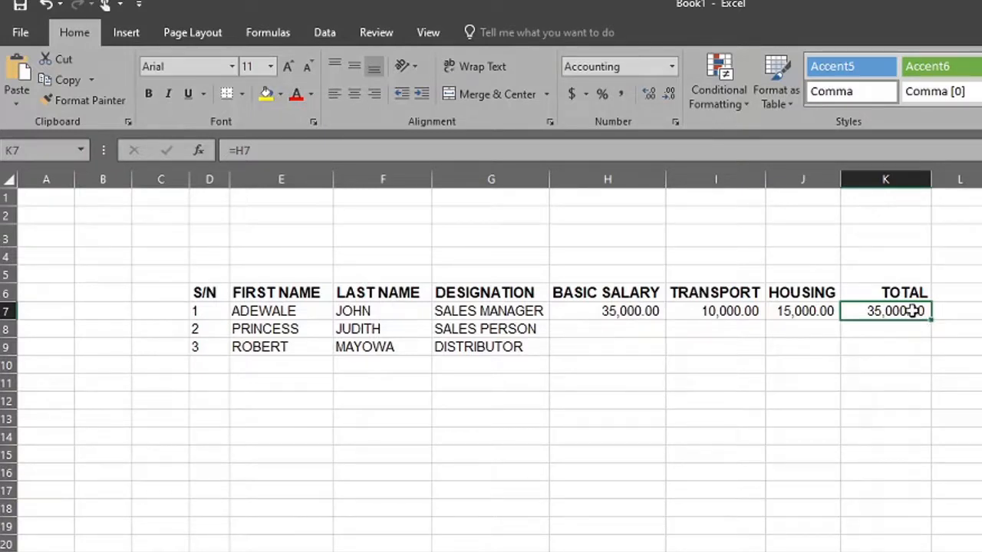
pyautogui.press('Delete')
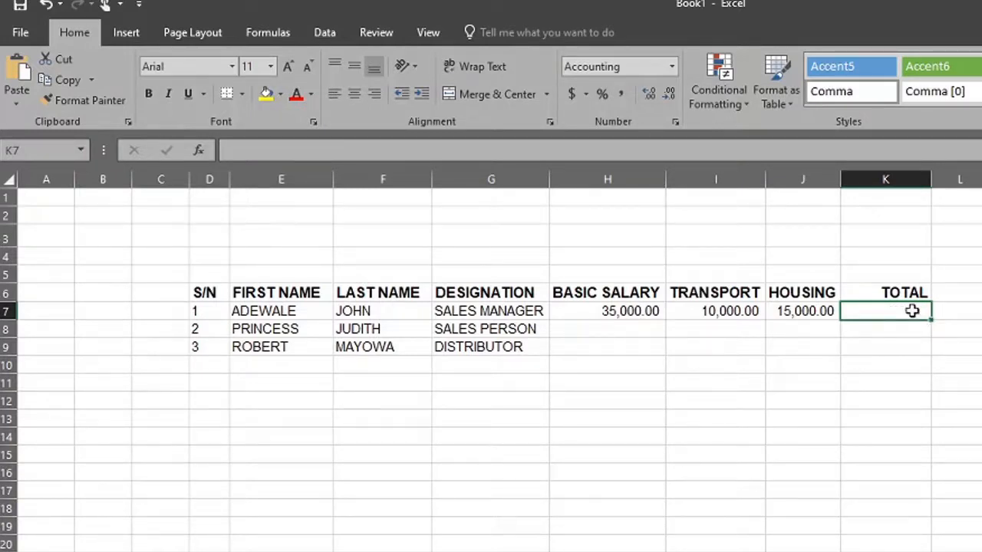
pyautogui.write('=')
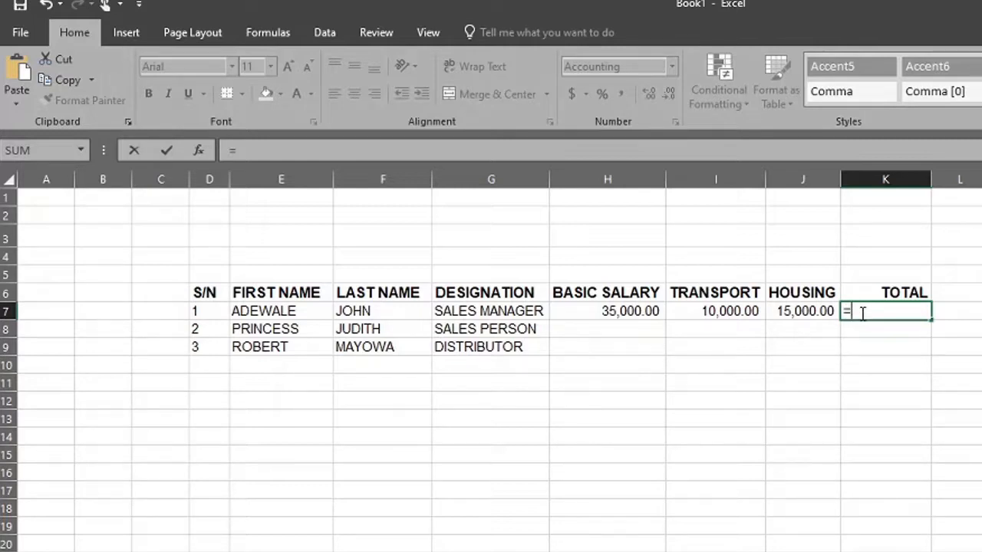
pyautogui.click(590, 311)
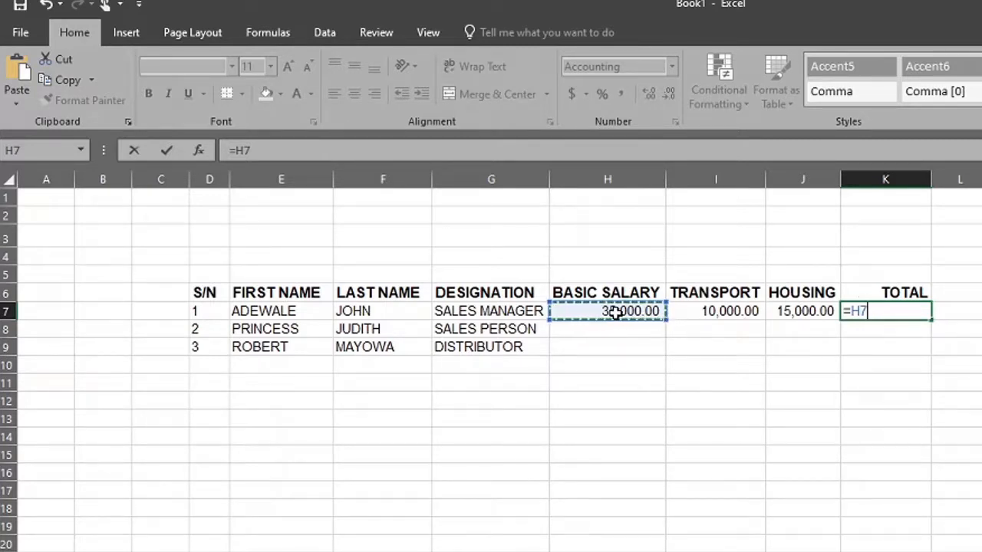
pyautogui.press('BackSpace')
pyautogui.press('BackSpace')
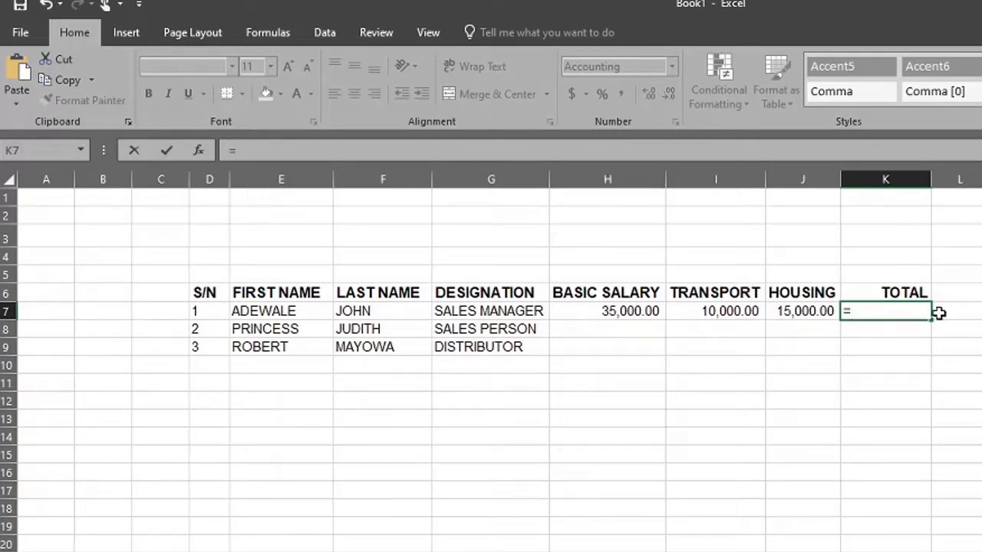
pyautogui.write('H7+I7')
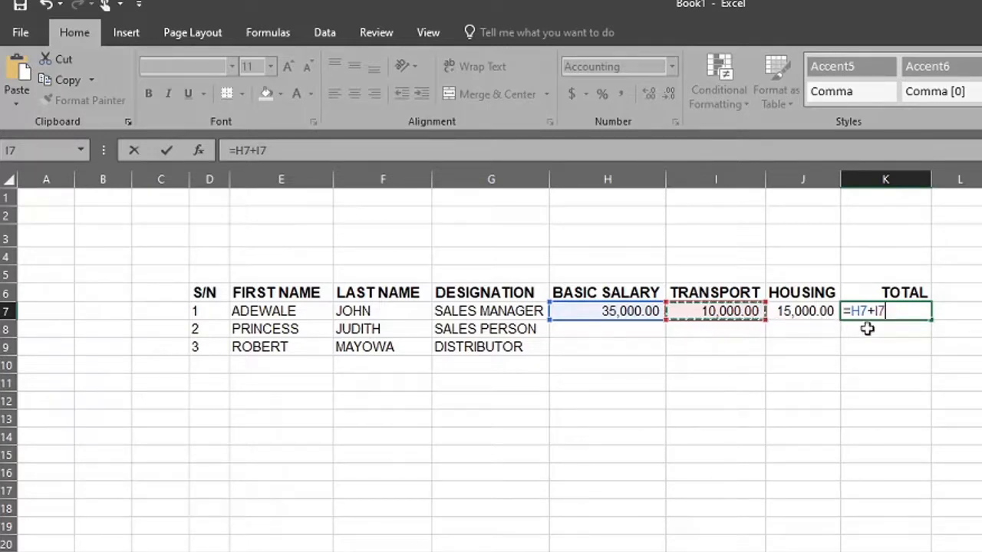
pyautogui.write('+')
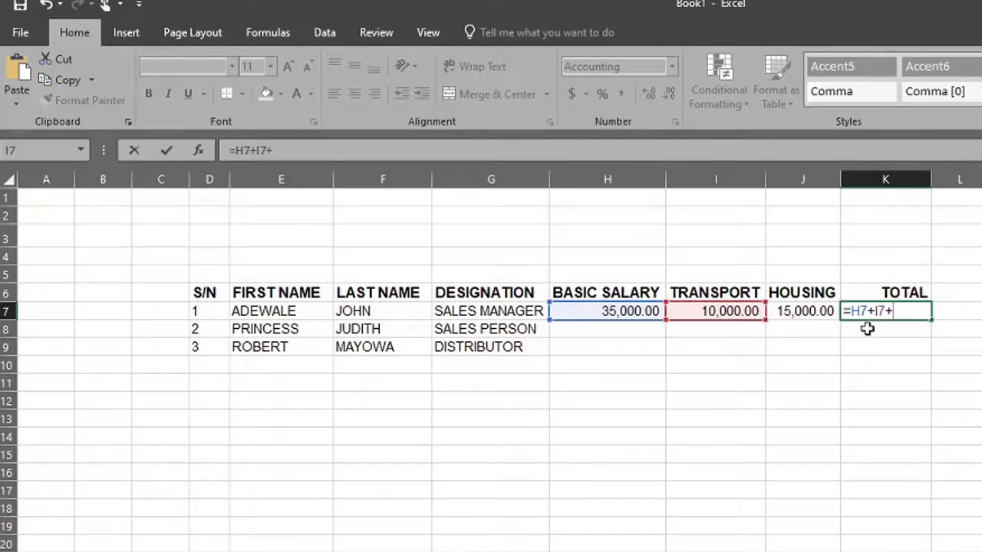
pyautogui.click(810, 311)
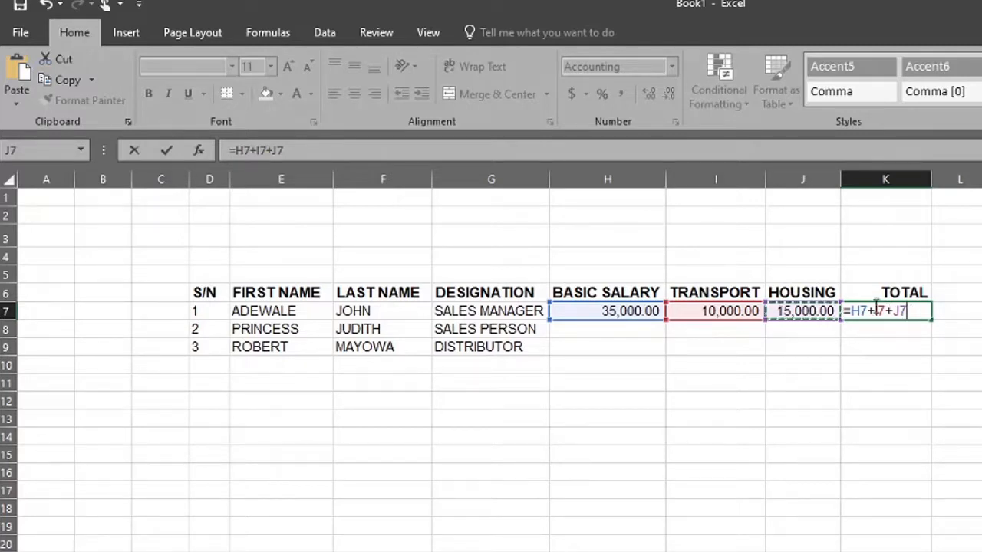
pyautogui.press('Return')
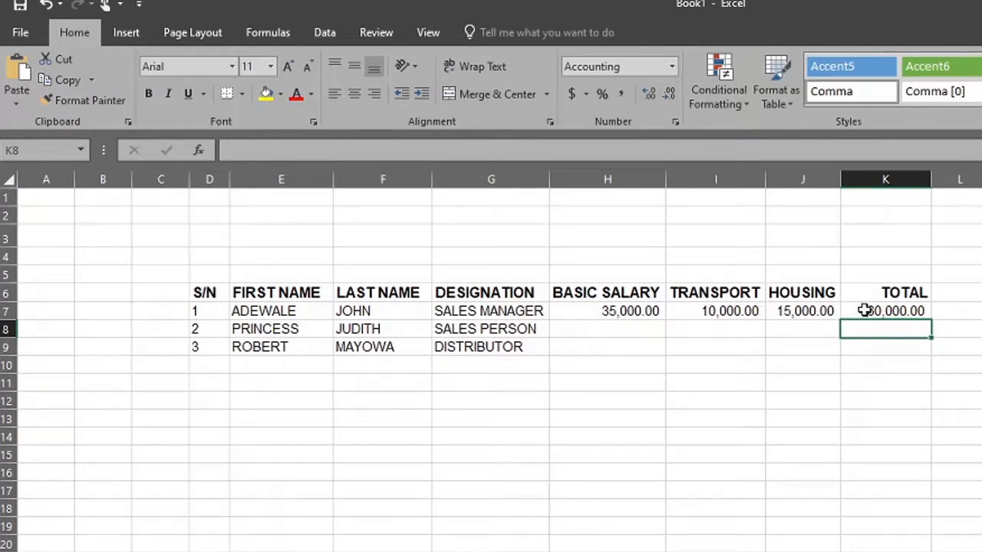
# Examine the three-cell addition formula in K7 and the pay cells it references
pyautogui.click(848, 311)
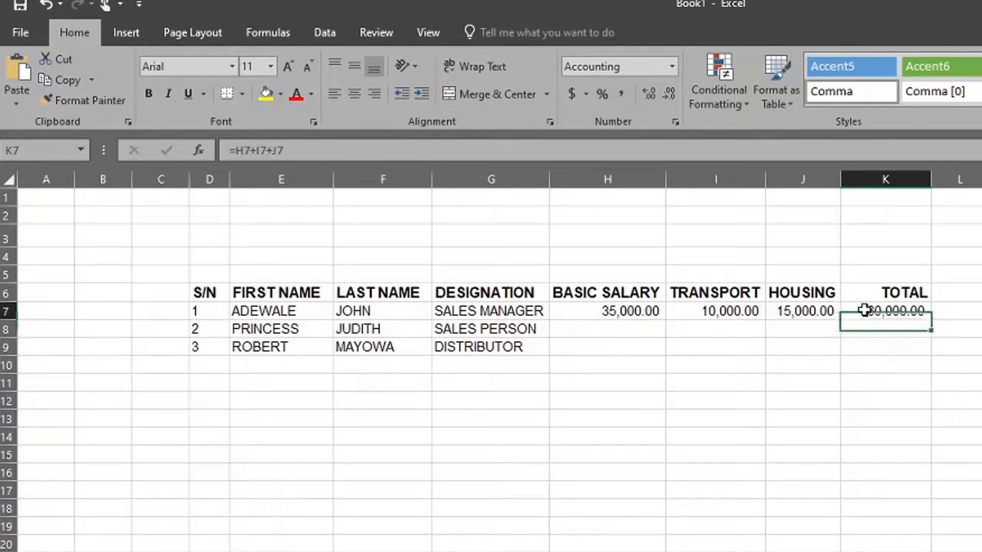
pyautogui.click(267, 150)
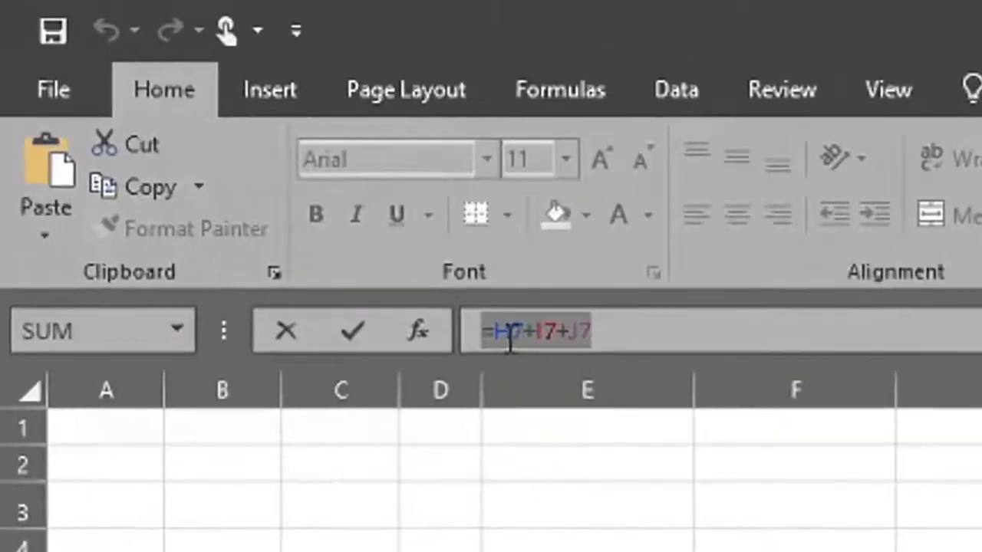
pyautogui.click(351, 178)
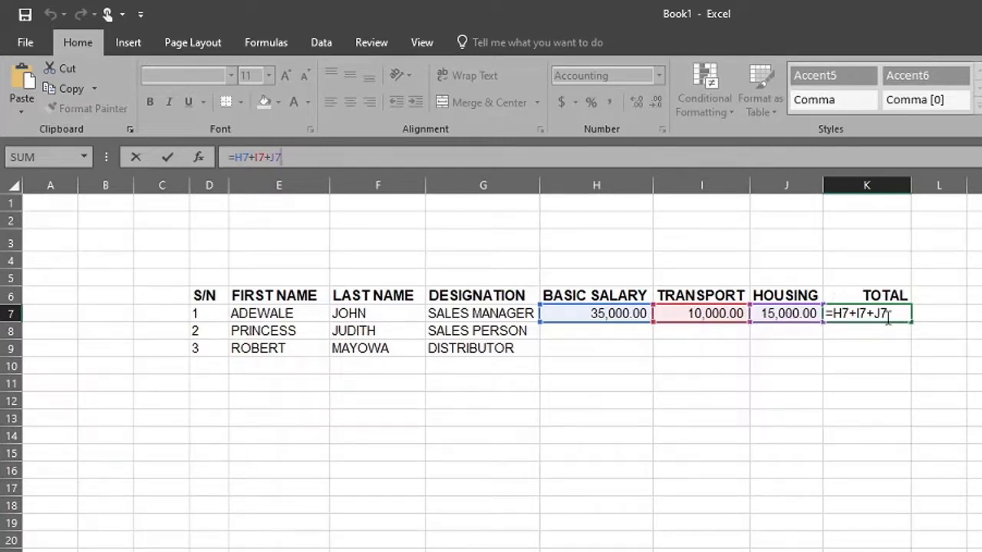
pyautogui.click(865, 358)
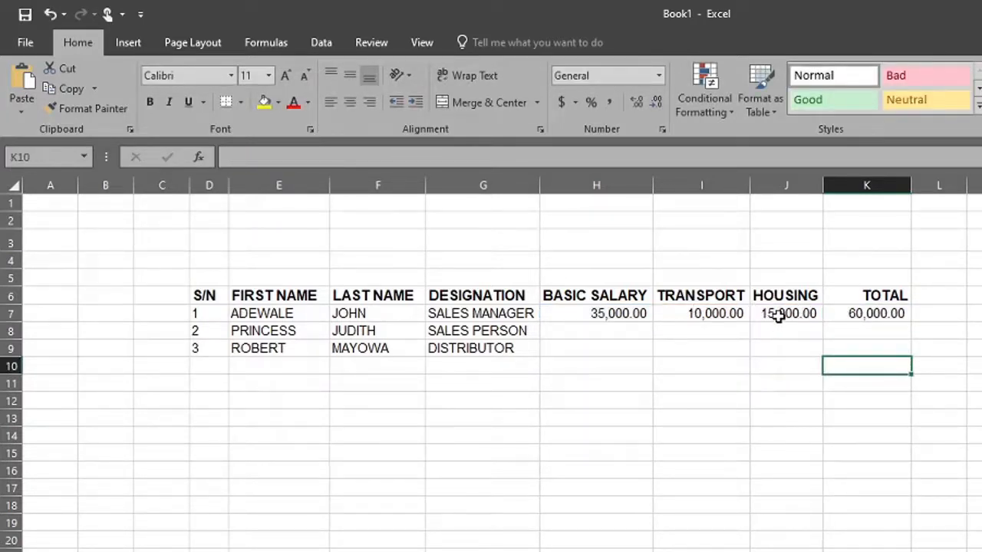
# Set the first employee's basic salary in H7 to 45000 and check the TOTAL in K7
pyautogui.click(615, 317)
pyautogui.write('45000')
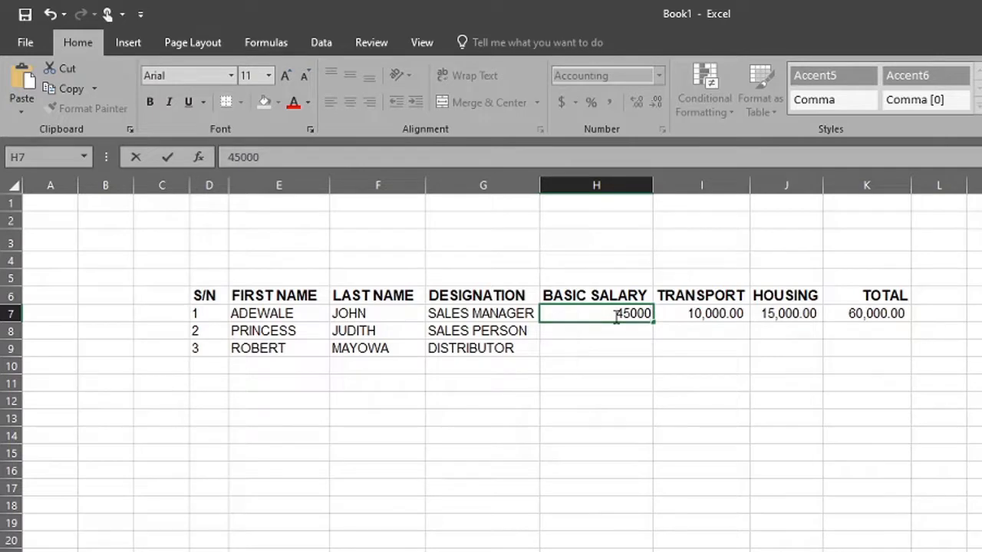
pyautogui.press('Return')
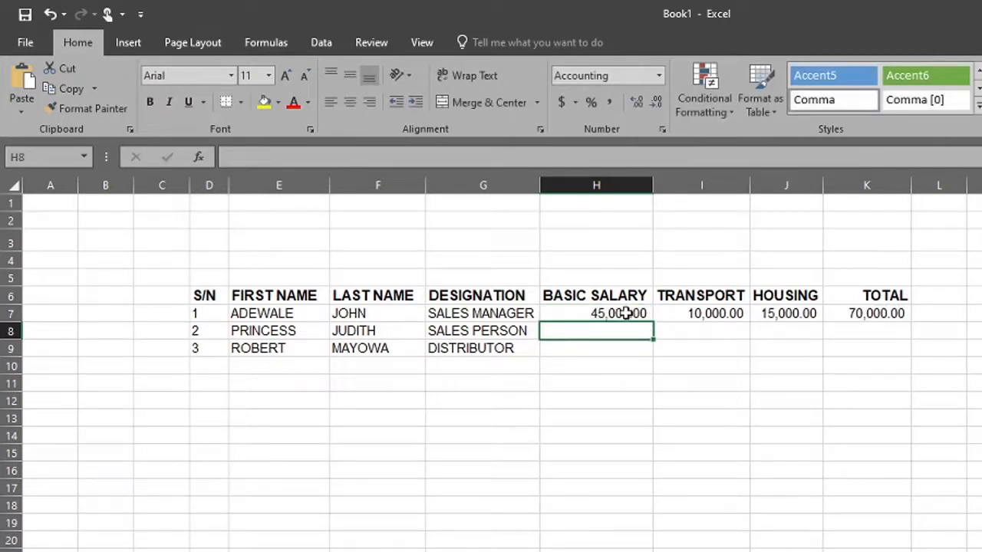
pyautogui.click(877, 313)
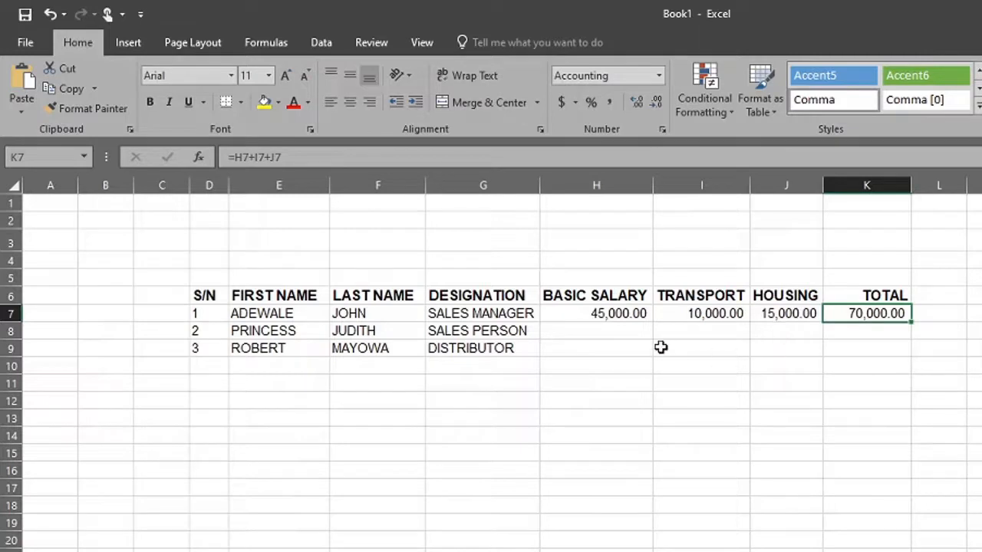
pyautogui.click(585, 338)
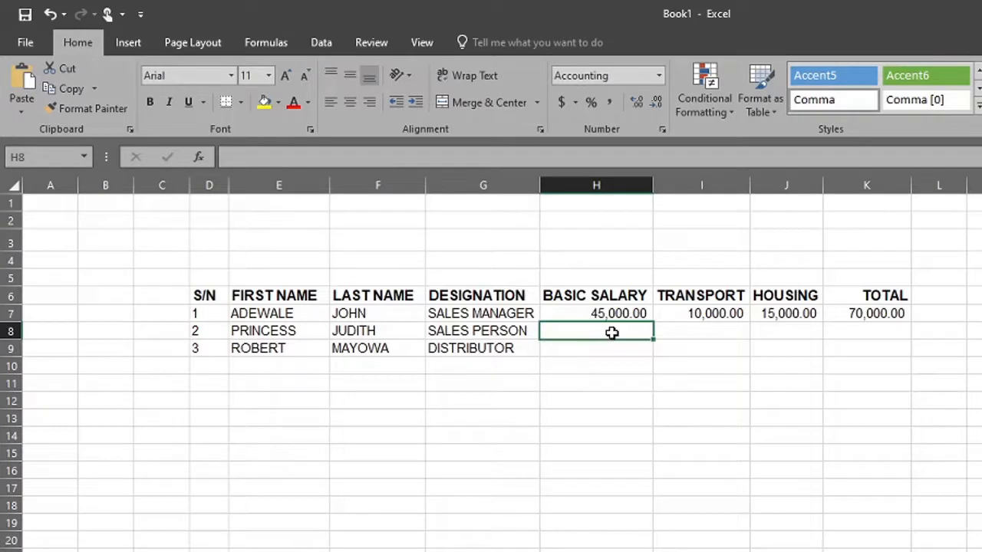
# Restore the first employee's basic salary in H7 to 35000
pyautogui.doubleClick(601, 312)
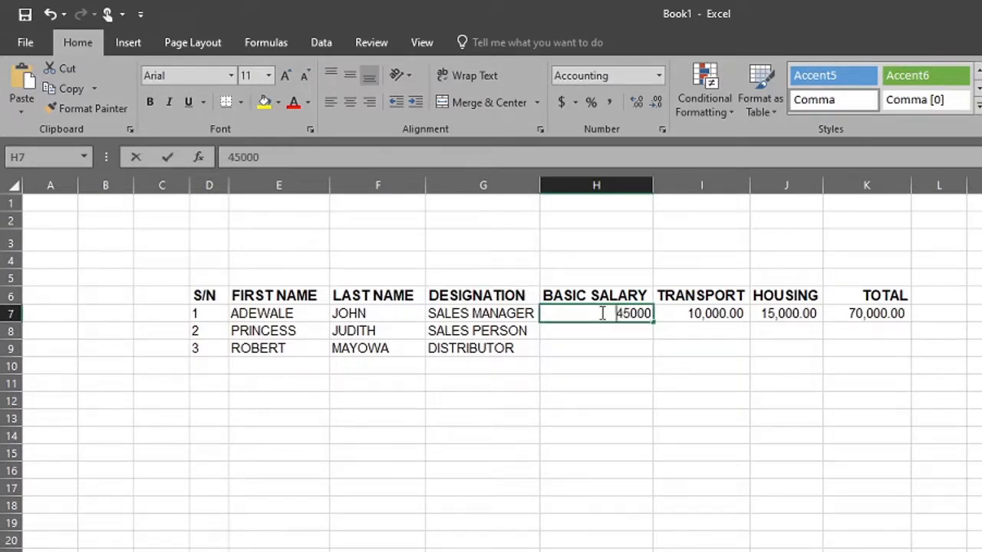
pyautogui.press('Delete')
pyautogui.press('Delete')
pyautogui.press('Delete')
pyautogui.press('Delete')
pyautogui.press('Delete')
pyautogui.write('35000')
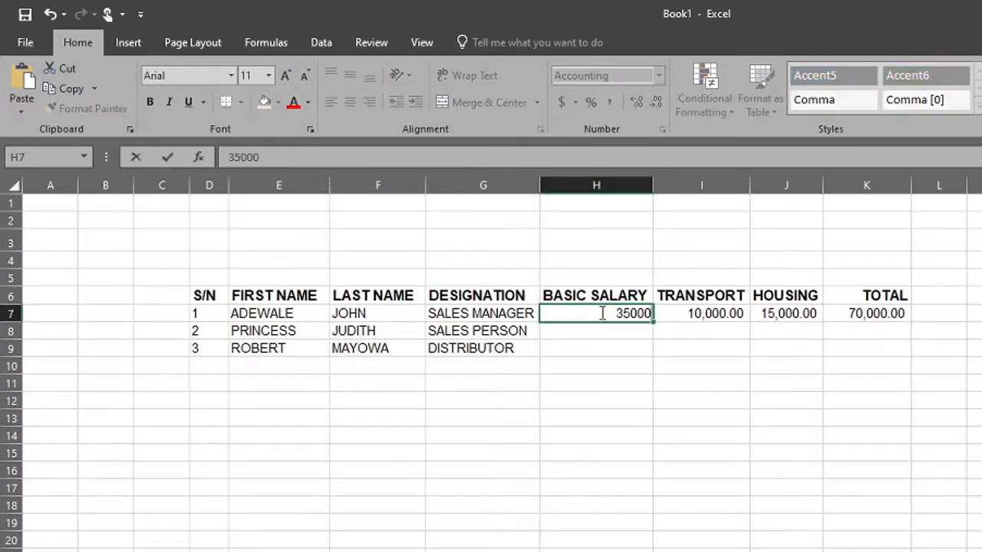
pyautogui.press('Return')
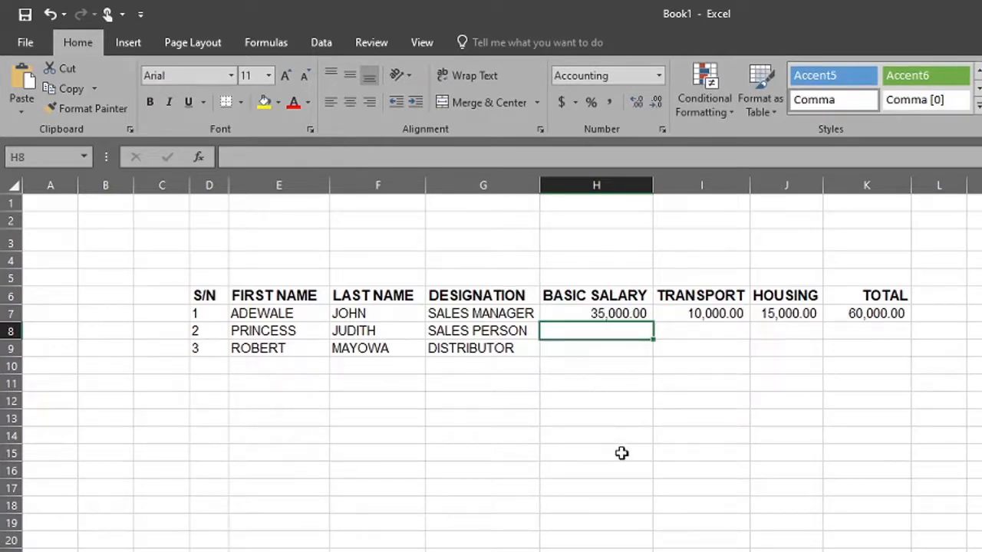
# Enter 20,000 as the second employee's basic salary in H8
pyautogui.write('20,000')
pyautogui.press('Return')
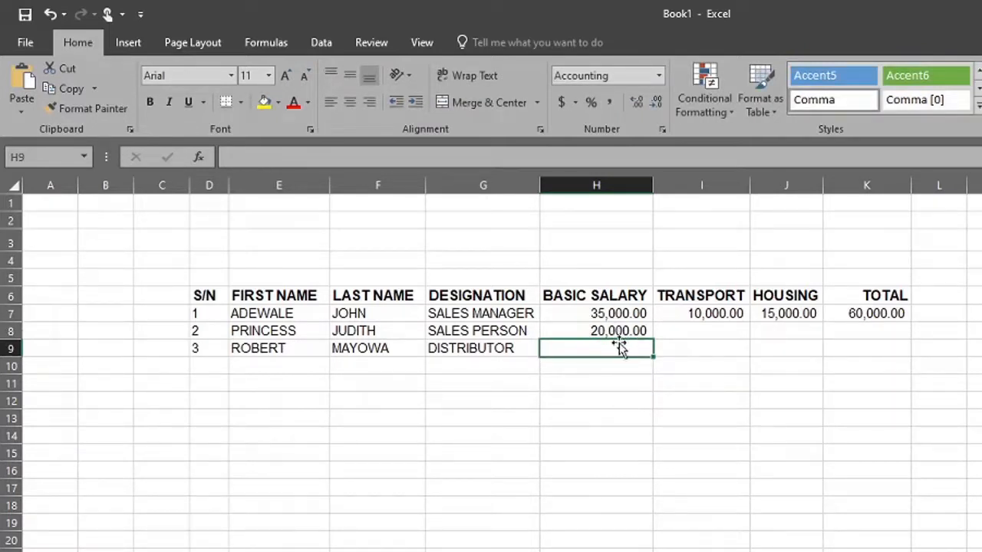
pyautogui.click(867, 334)
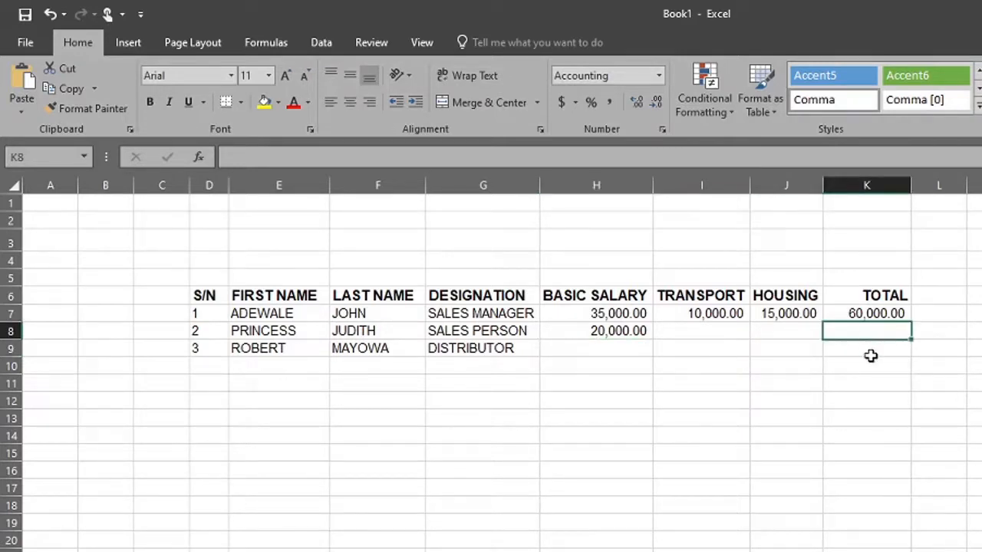
pyautogui.click(870, 356)
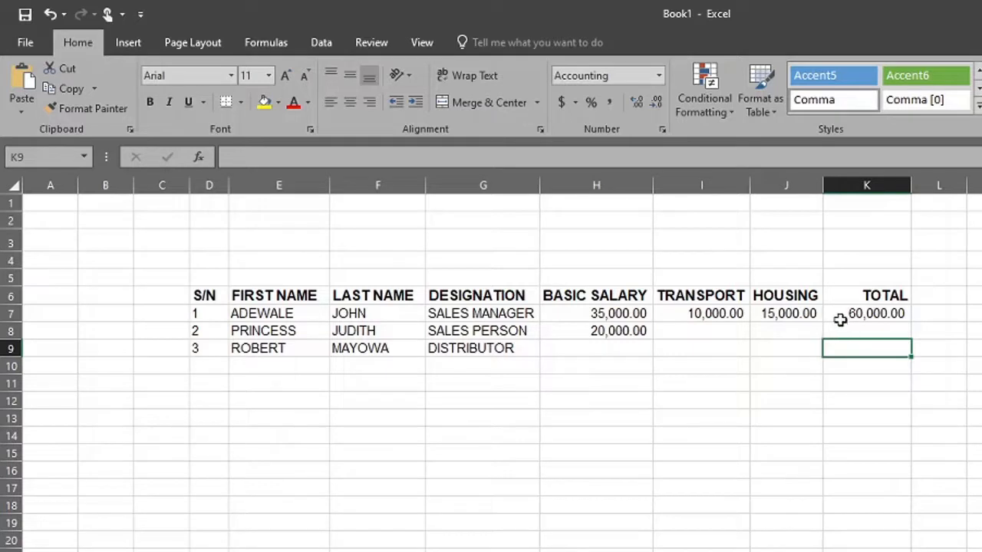
pyautogui.moveTo(857, 333); pyautogui.dragTo(859, 350)
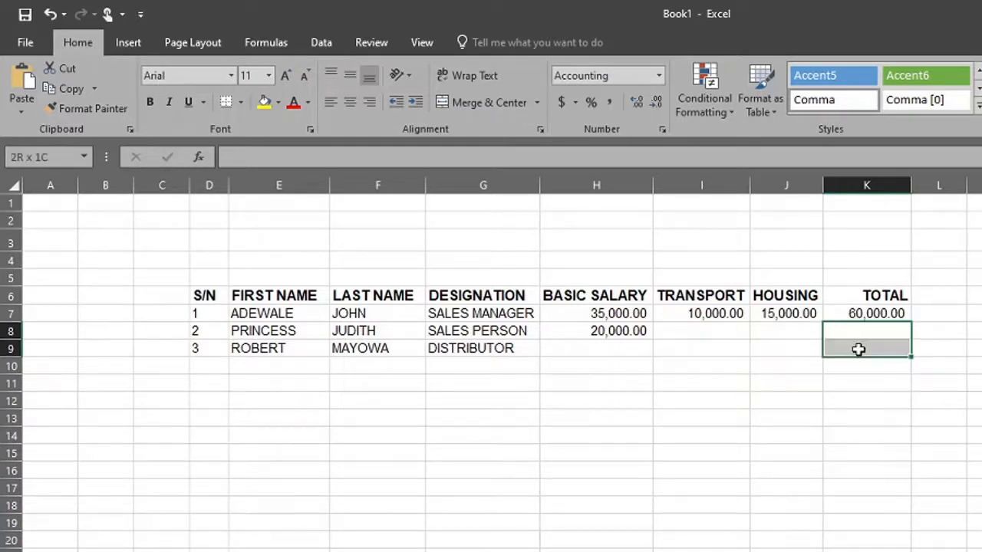
pyautogui.click(859, 349)
pyautogui.click(856, 329)
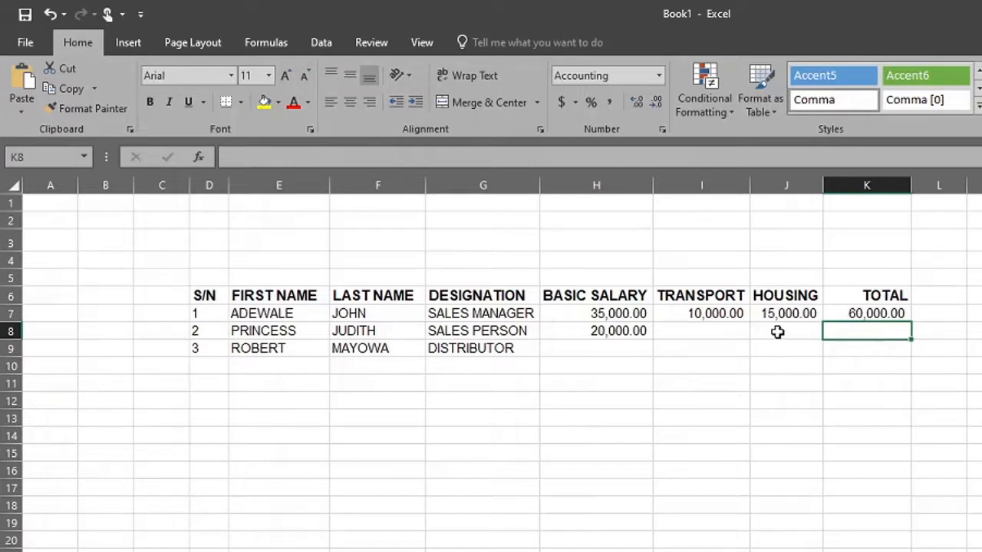
pyautogui.moveTo(766, 332); pyautogui.dragTo(594, 331)
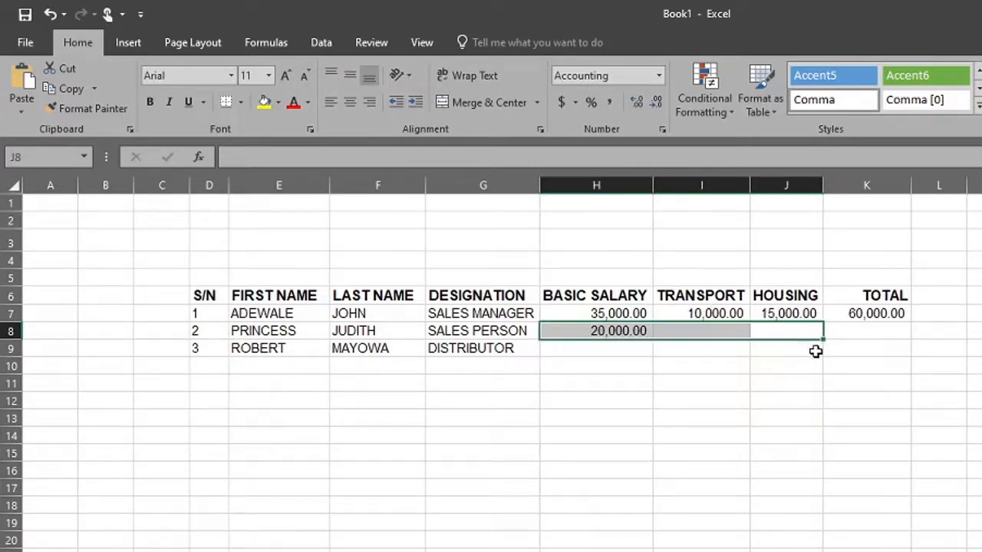
# Enter 15000 as the third employee's basic salary in H9
pyautogui.click(876, 333)
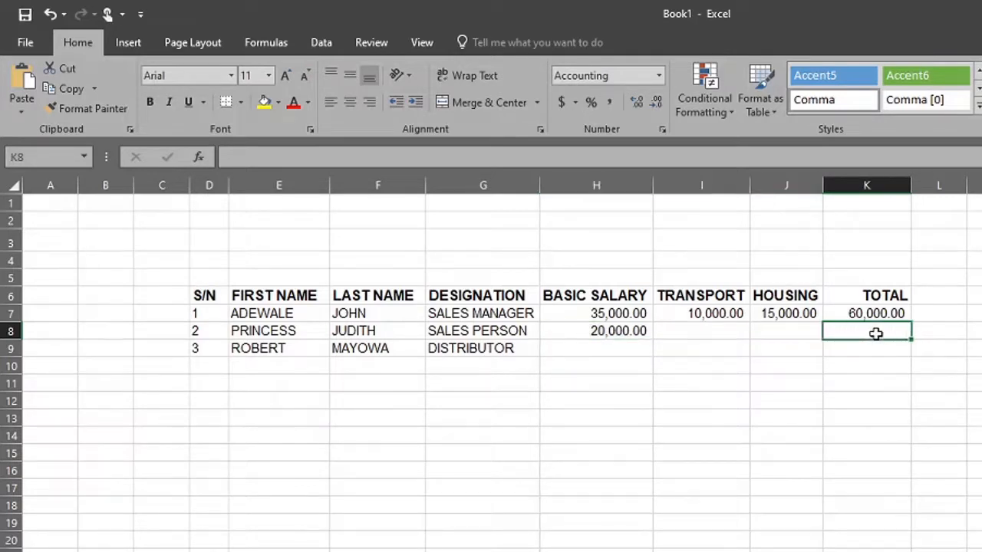
pyautogui.click(865, 310)
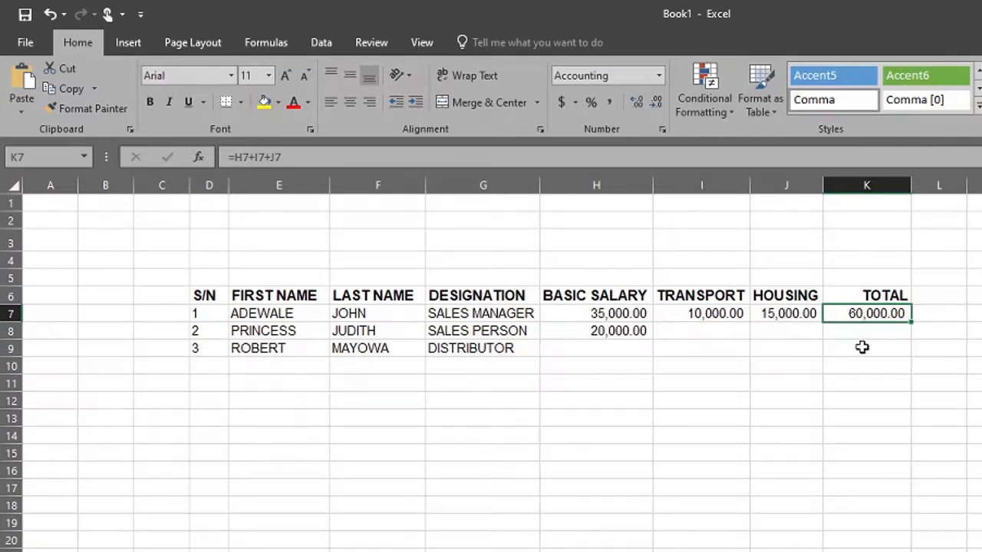
pyautogui.click(615, 347)
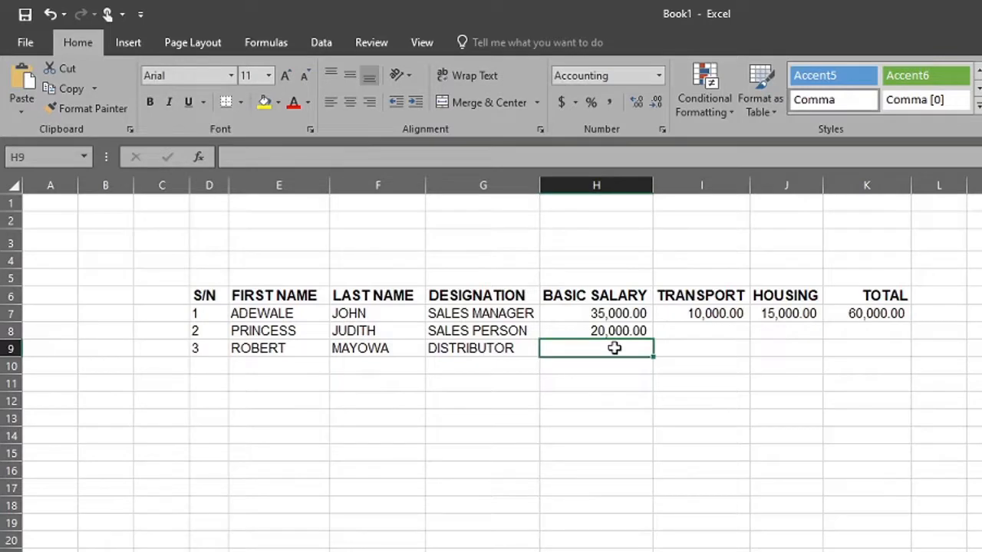
pyautogui.write('15000')
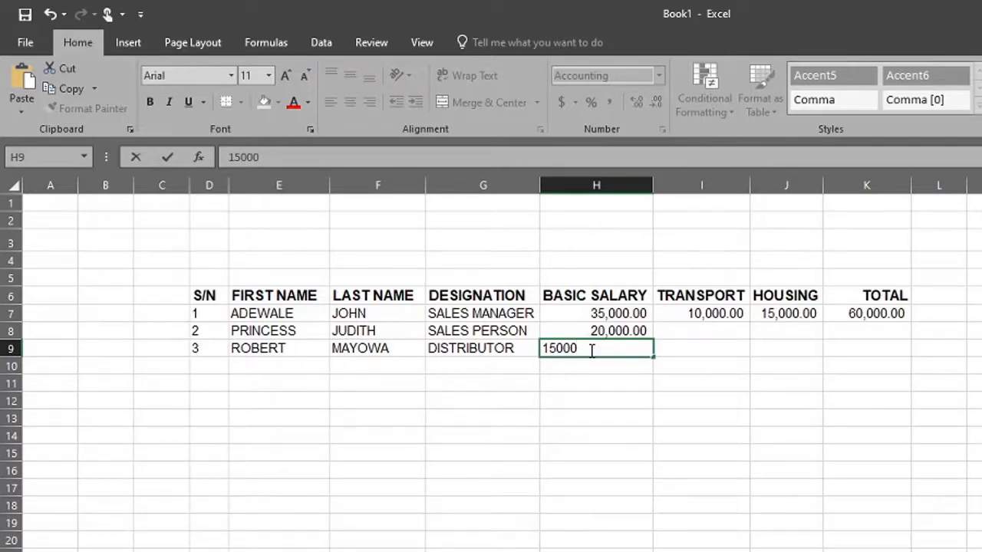
pyautogui.press('Tab')
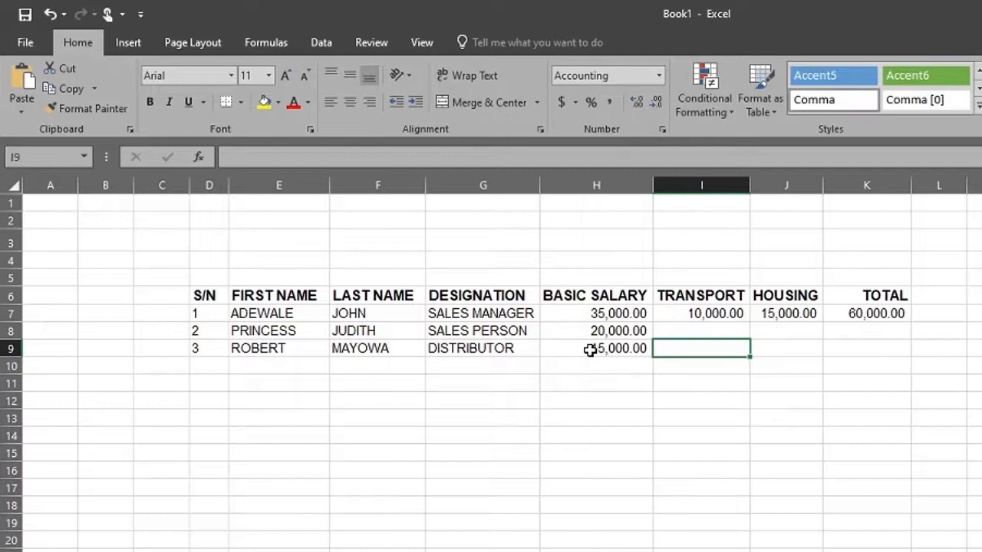
# Enter 8000 as the second employee's transport in I8 and 10000 as the housing in J8
pyautogui.click(686, 329)
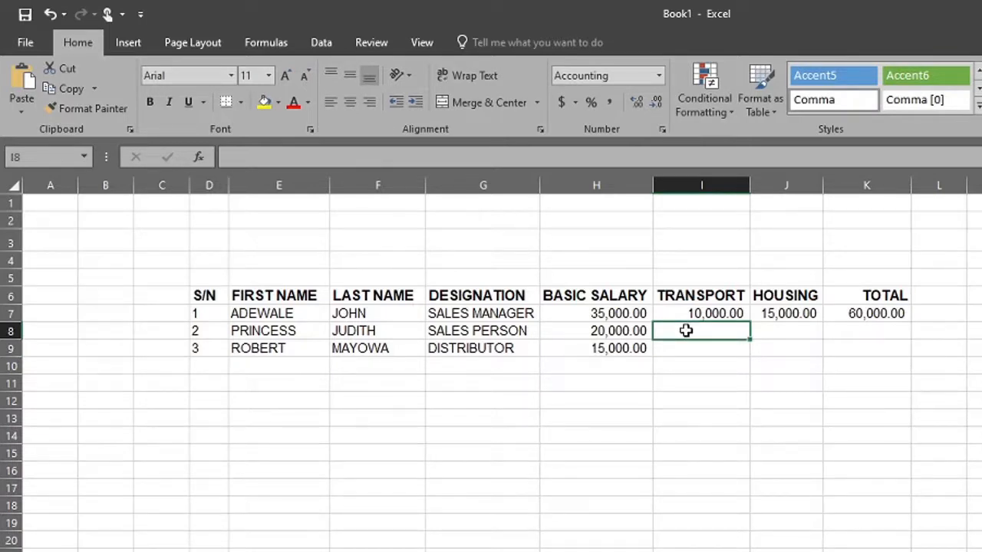
pyautogui.write('8000')
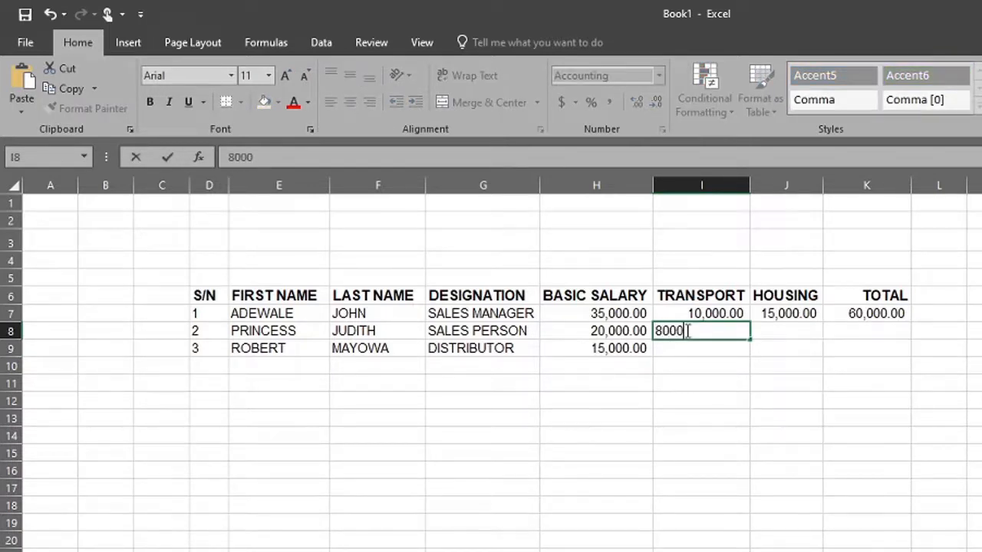
pyautogui.press('Tab')
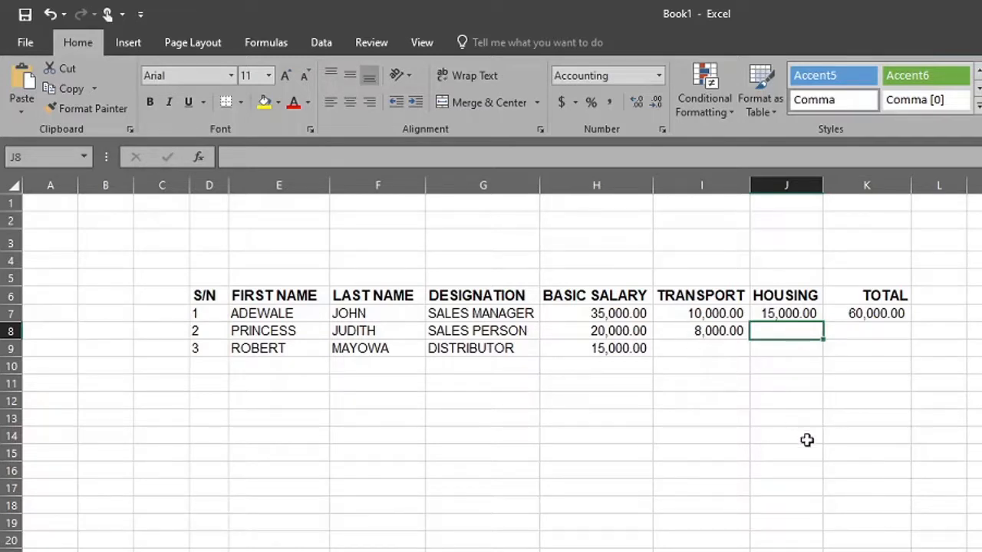
pyautogui.write('10')
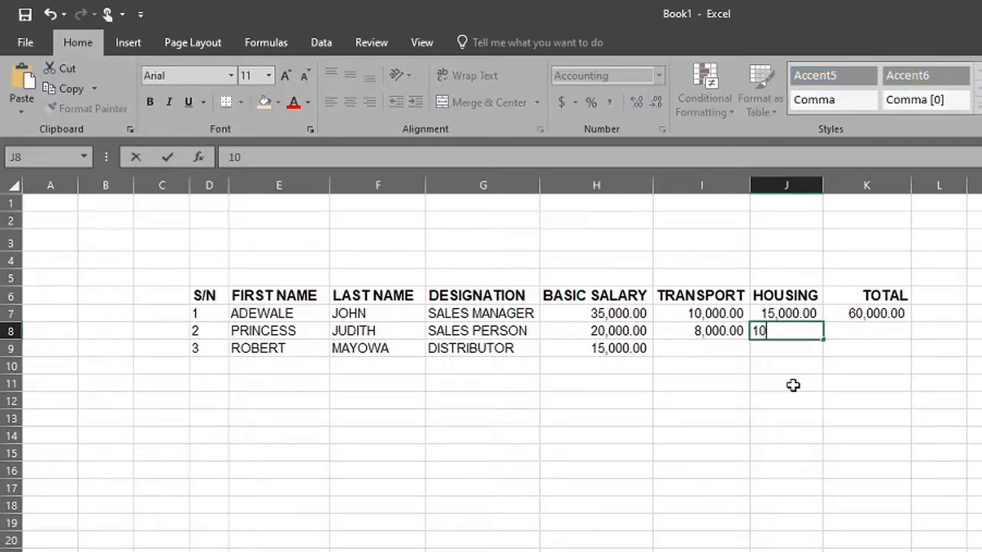
pyautogui.write('000')
pyautogui.press('Return')
# Enter 5000 as the third employee's transport in I9 and 7000 as the housing in J9
pyautogui.press('Left')
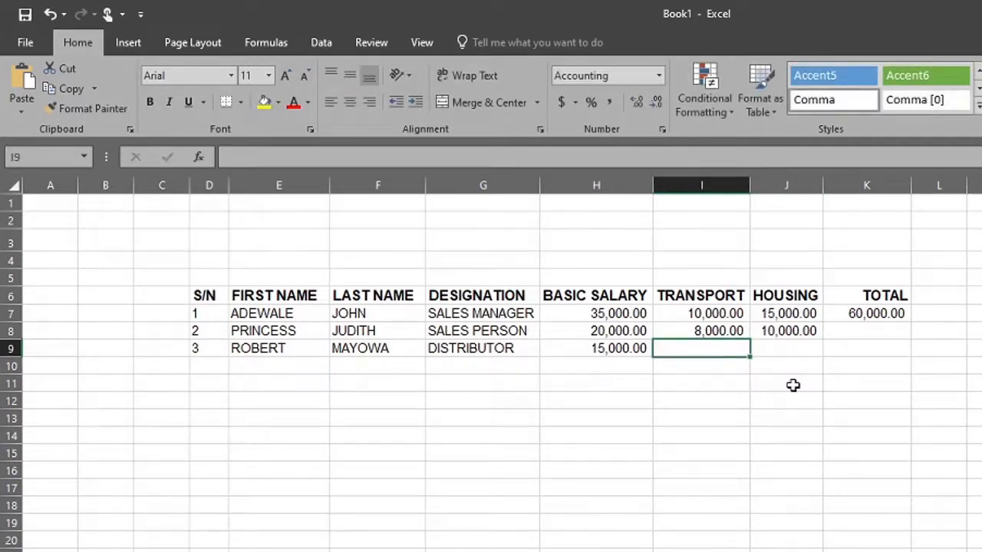
pyautogui.write('5000')
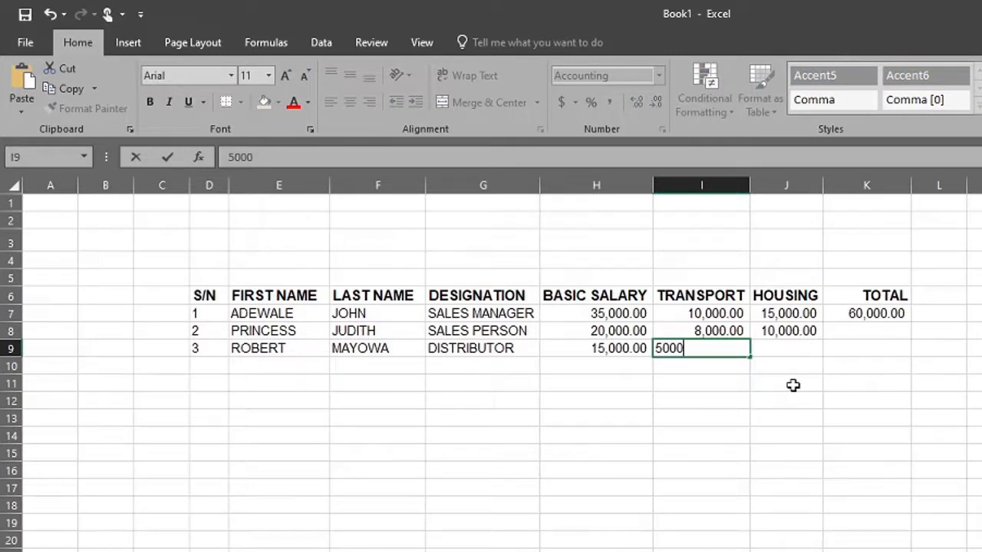
pyautogui.press('Tab')
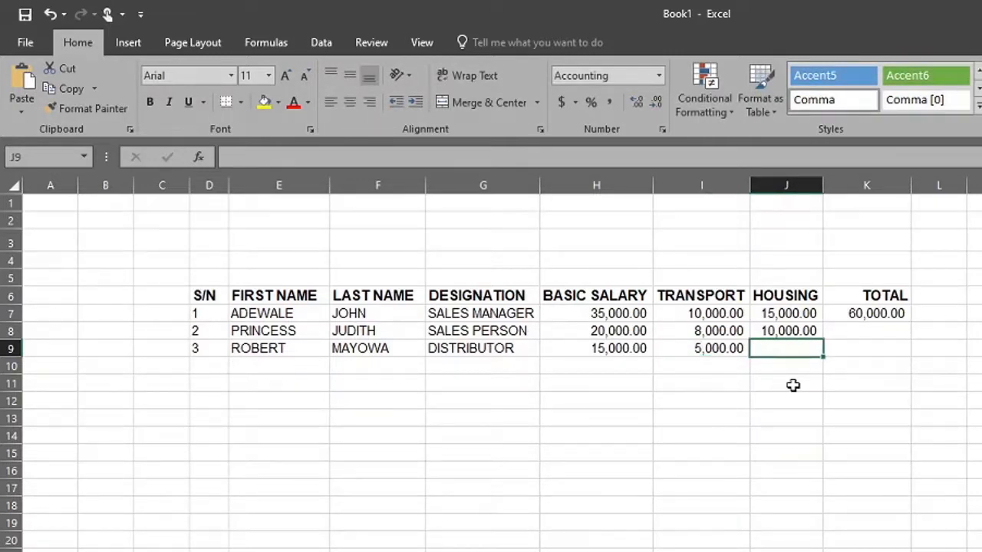
pyautogui.write('7000')
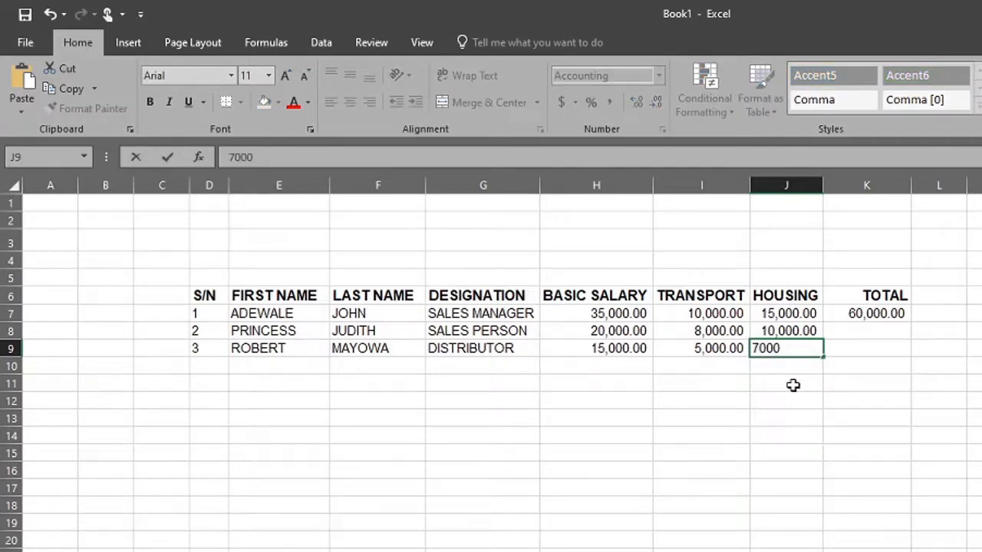
pyautogui.press('Return')
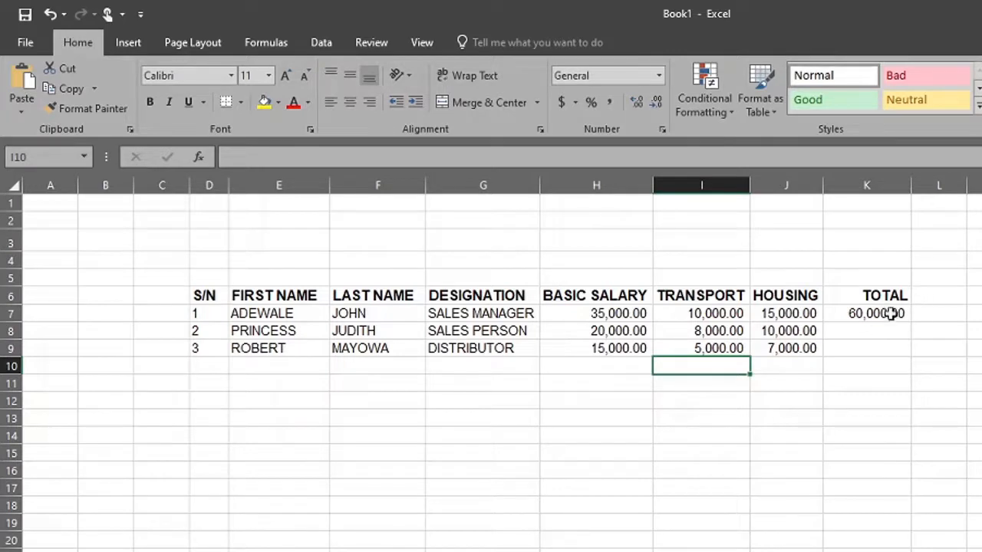
# Total the second employee's pay in K8 with the formula =H8+I8+J8, and clear that formula again
pyautogui.click(853, 332)
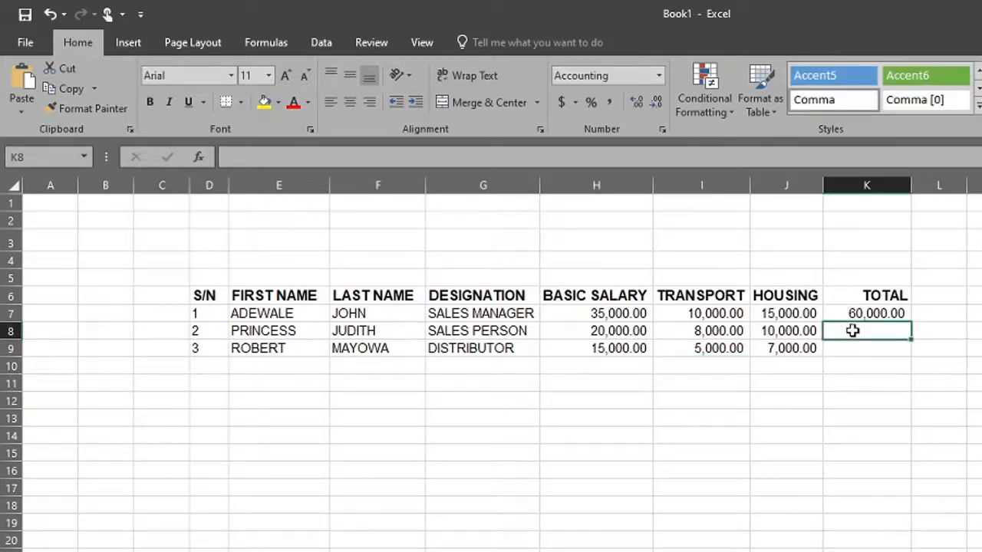
pyautogui.write('=')
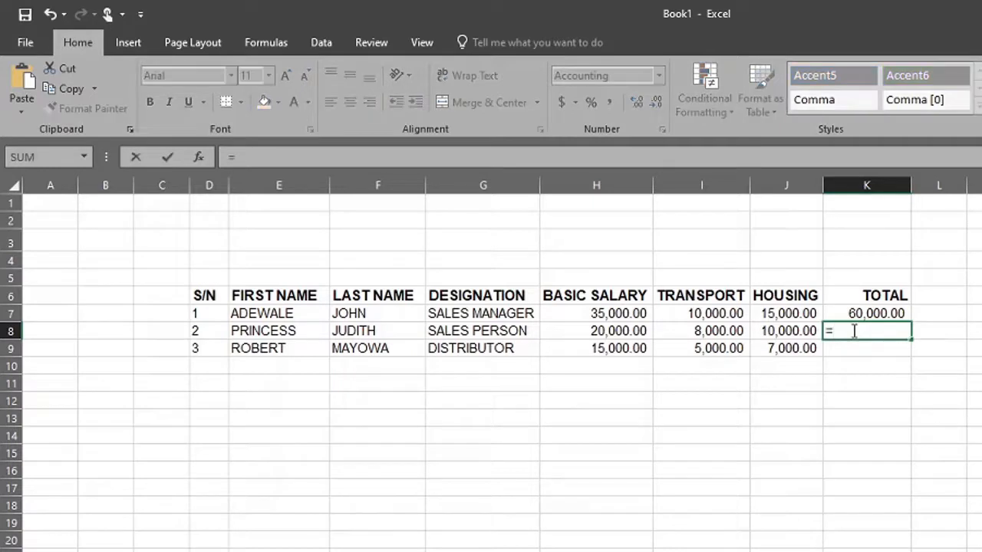
pyautogui.click(617, 330)
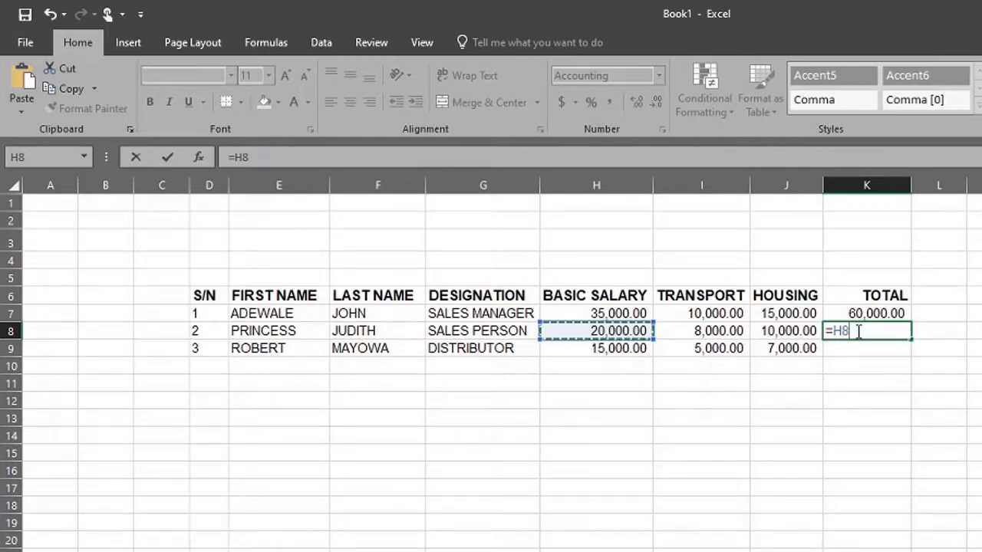
pyautogui.write('+')
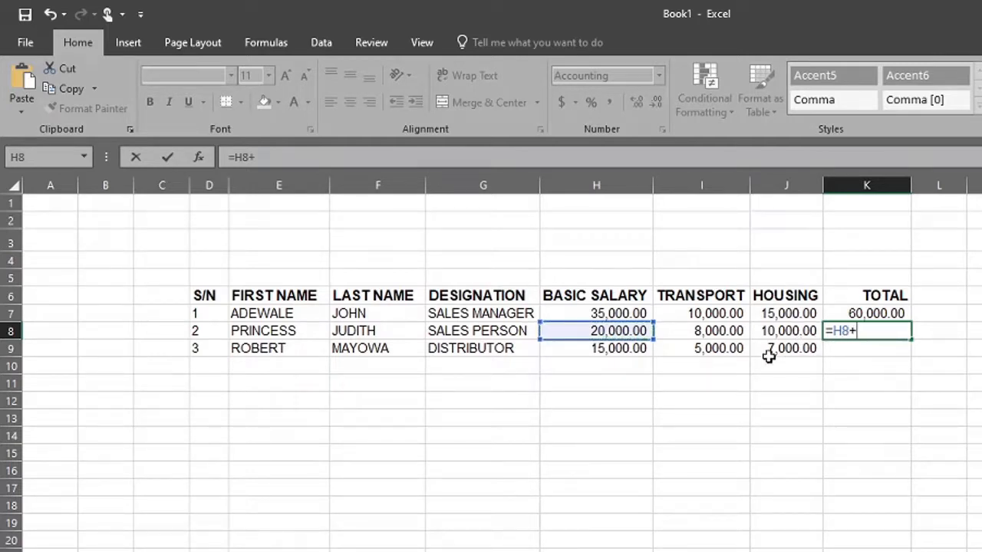
pyautogui.click(716, 331)
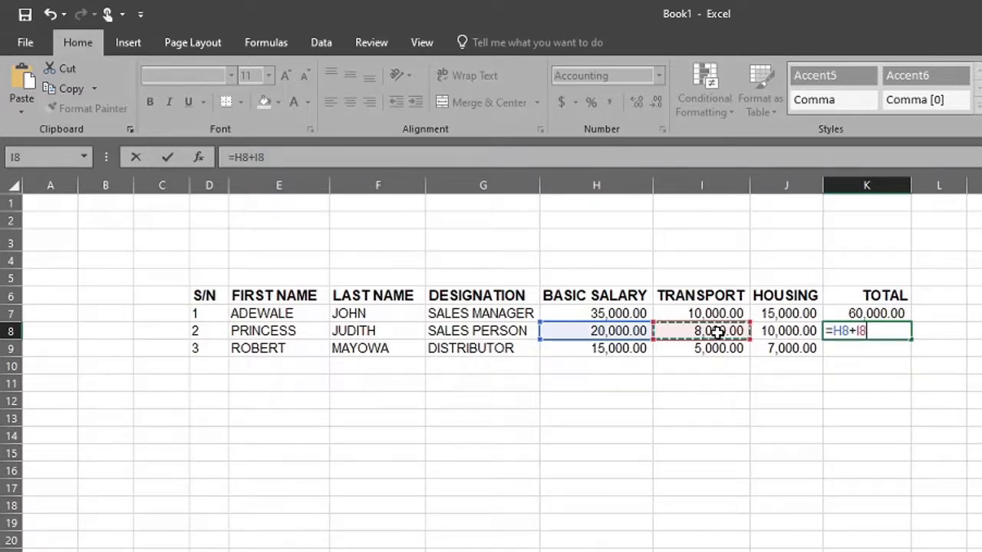
pyautogui.write('+')
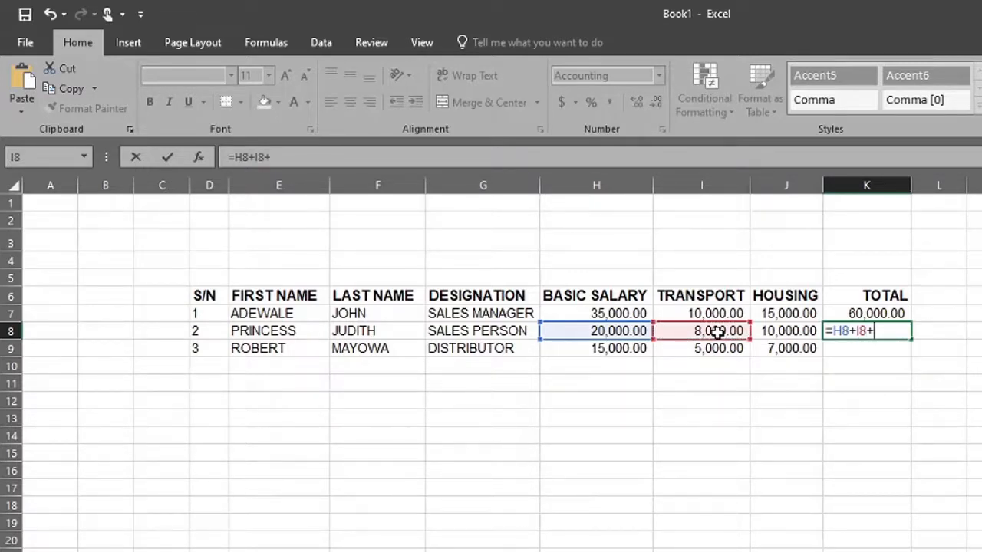
pyautogui.click(788, 334)
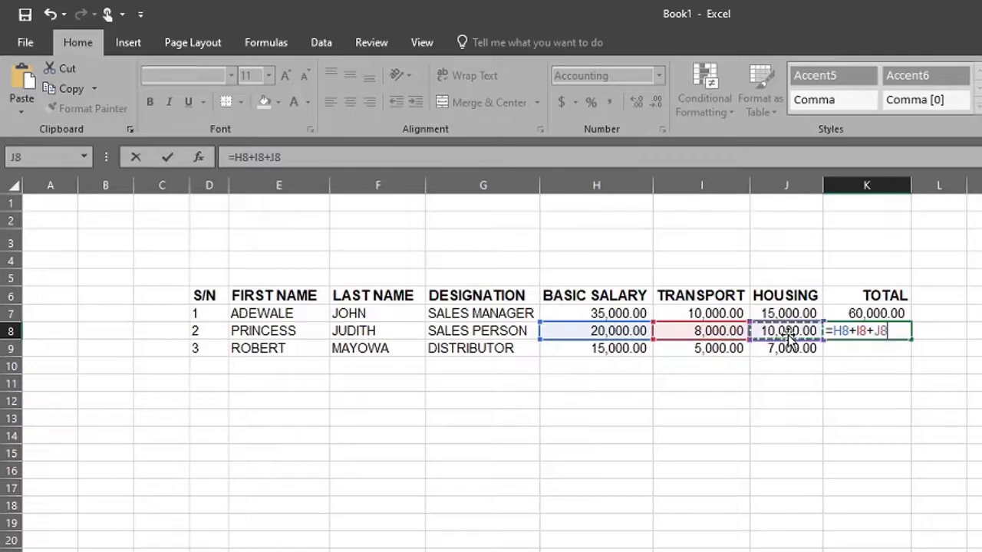
pyautogui.press('Return')
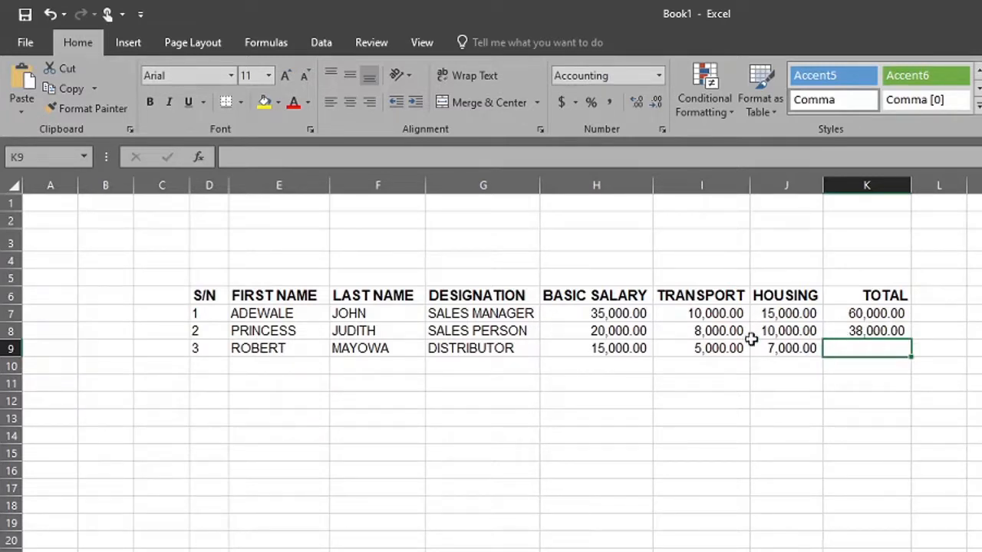
pyautogui.click(854, 329)
pyautogui.press('Delete')
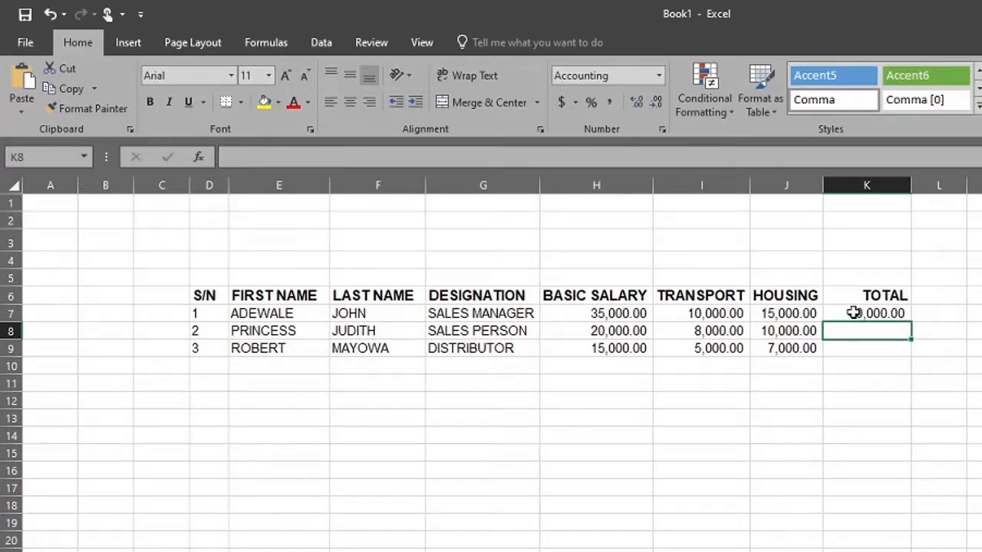
# Check the first employee's total formula in K7 and the pay cells it references
pyautogui.click(853, 313)
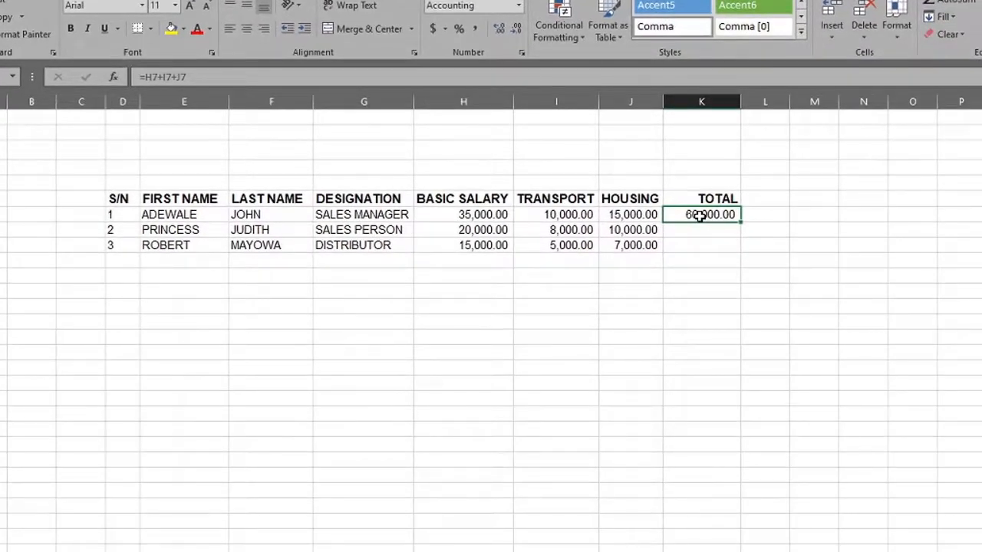
pyautogui.rightClick(700, 216)
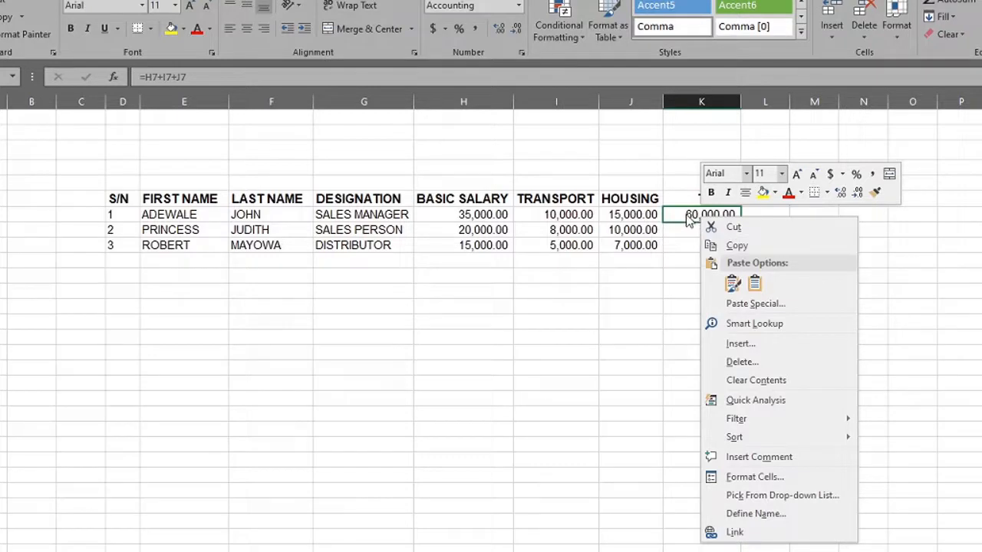
pyautogui.click(195, 77)
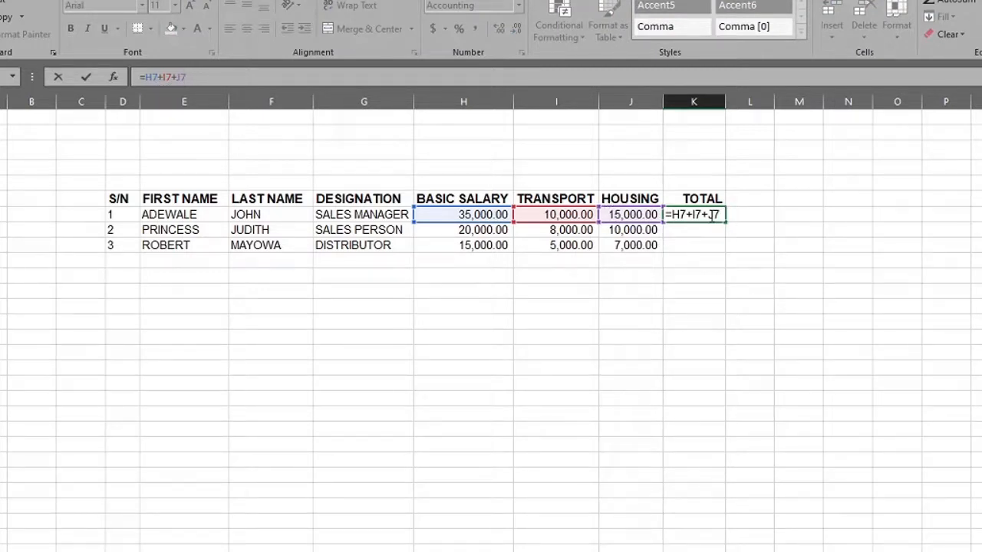
pyautogui.press('Return')
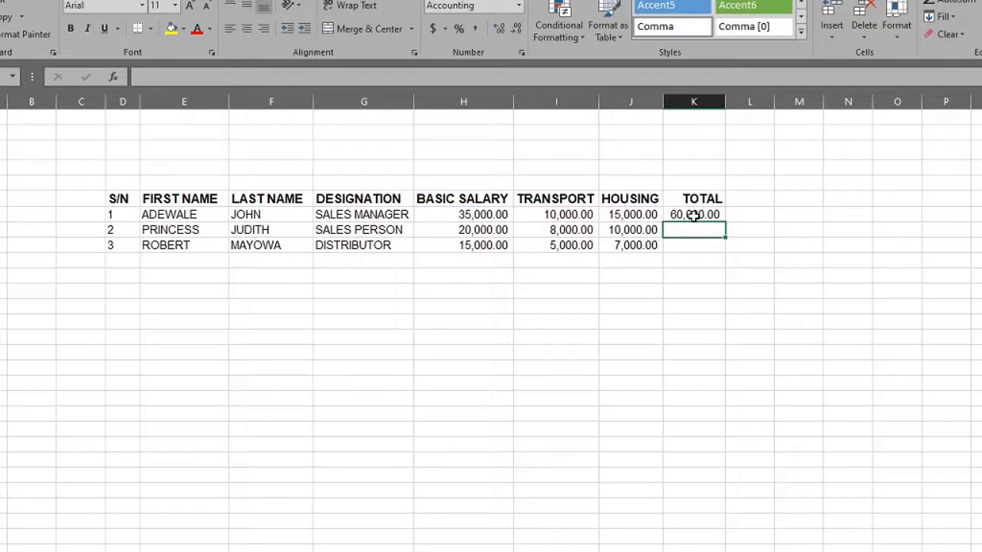
# Copy the first employee's total formula from K7 and paste it into K8 for the second employee
pyautogui.click(691, 217)
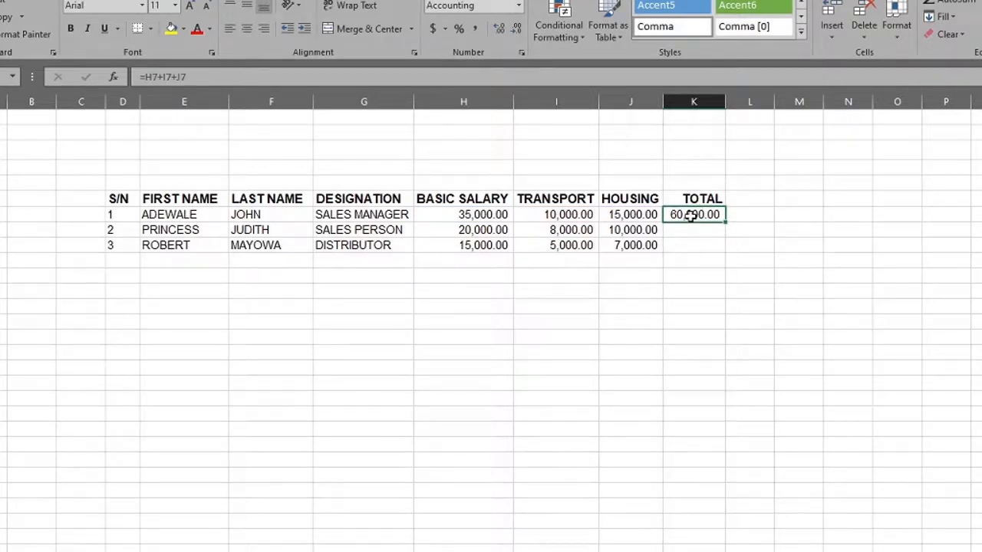
pyautogui.rightClick(691, 217)
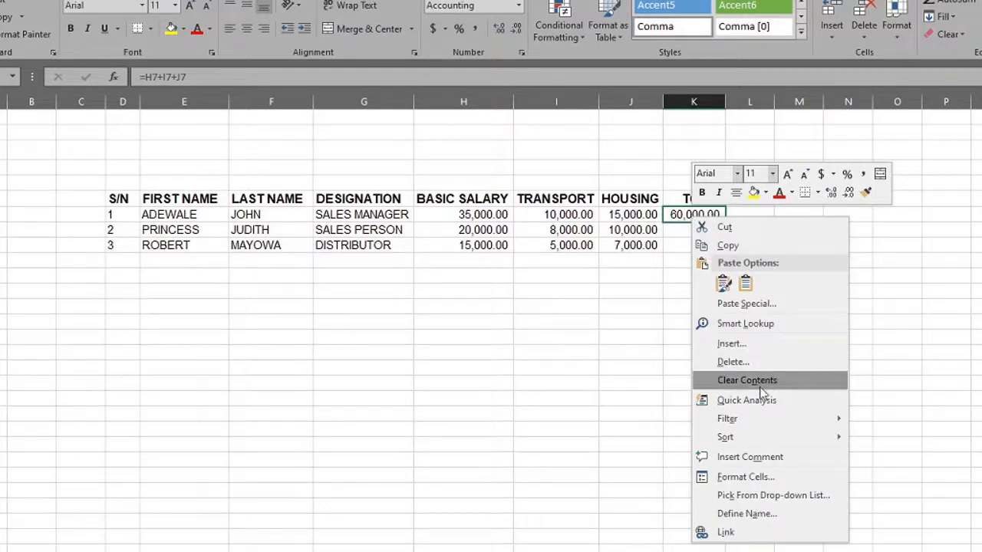
pyautogui.click(727, 246)
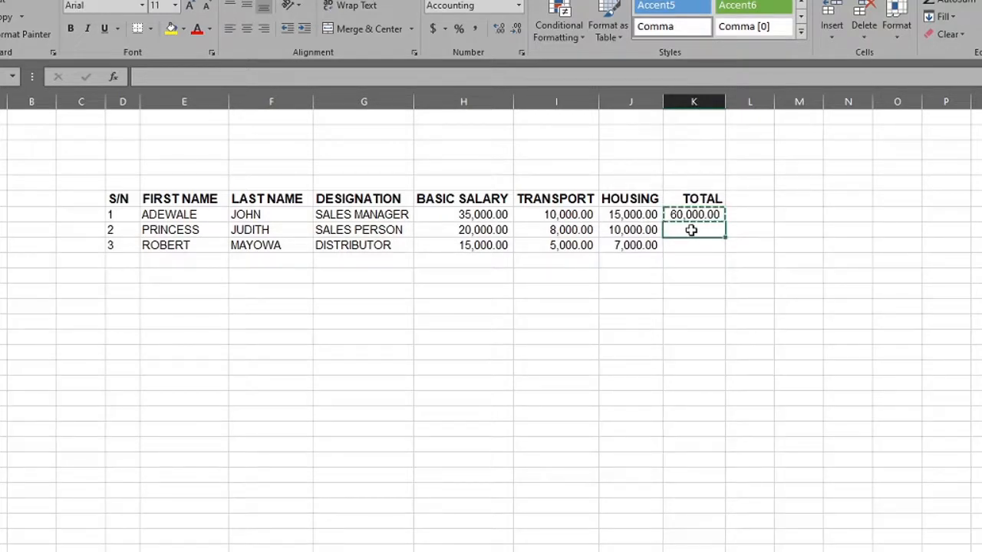
pyautogui.rightClick(692, 231)
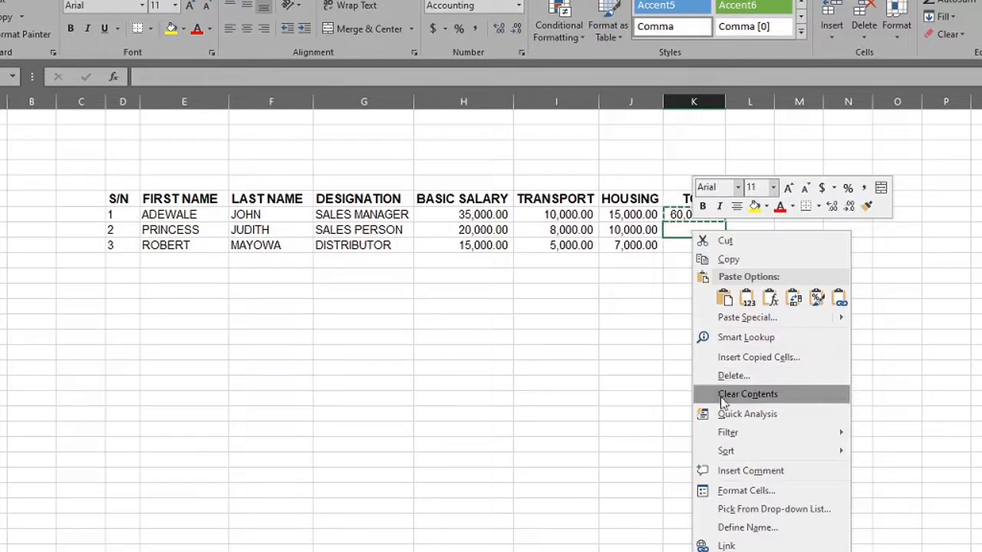
pyautogui.click(724, 298)
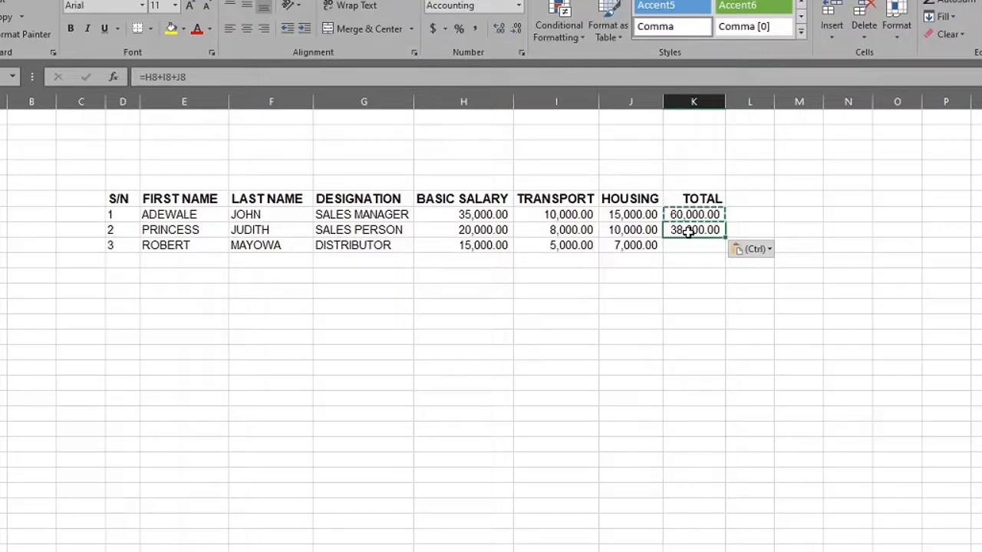
pyautogui.press('Escape')
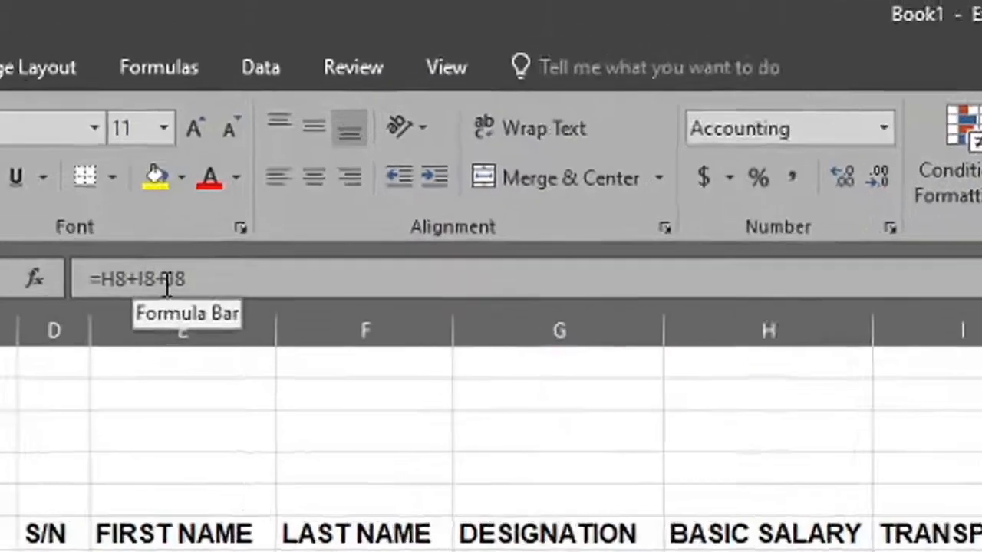
# Check the second employee's total formula in K8 and the pay cells it references
pyautogui.click(186, 77)
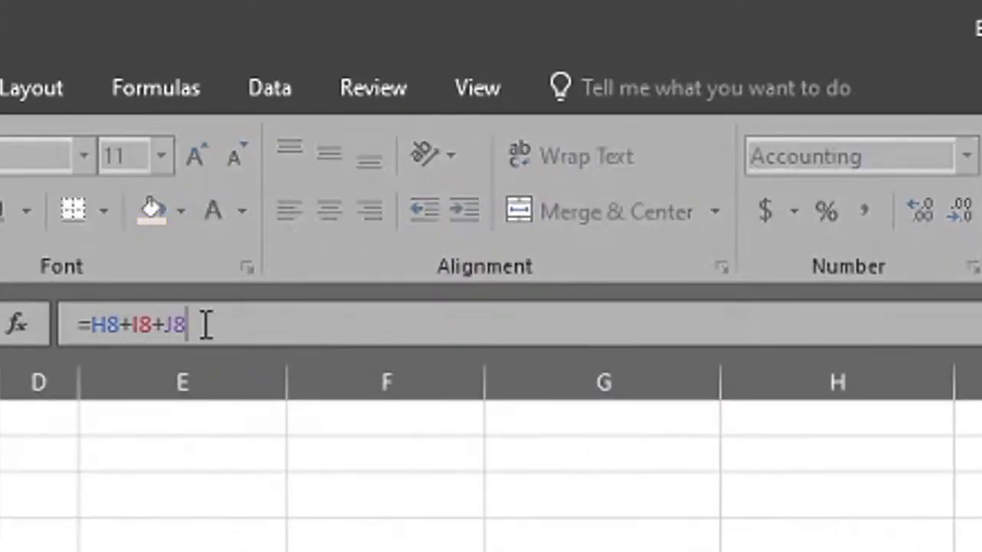
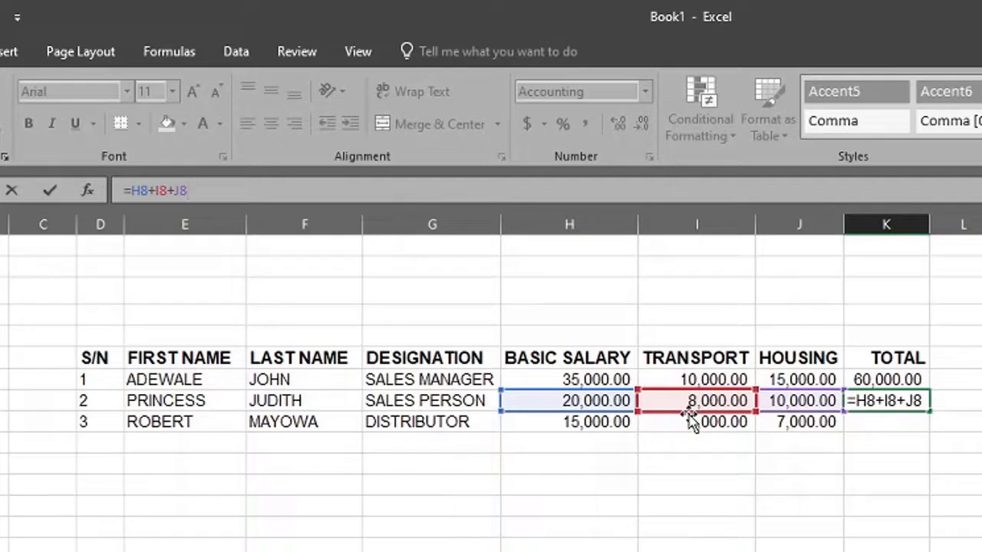
pyautogui.hotkey('ctrl', 'Return')
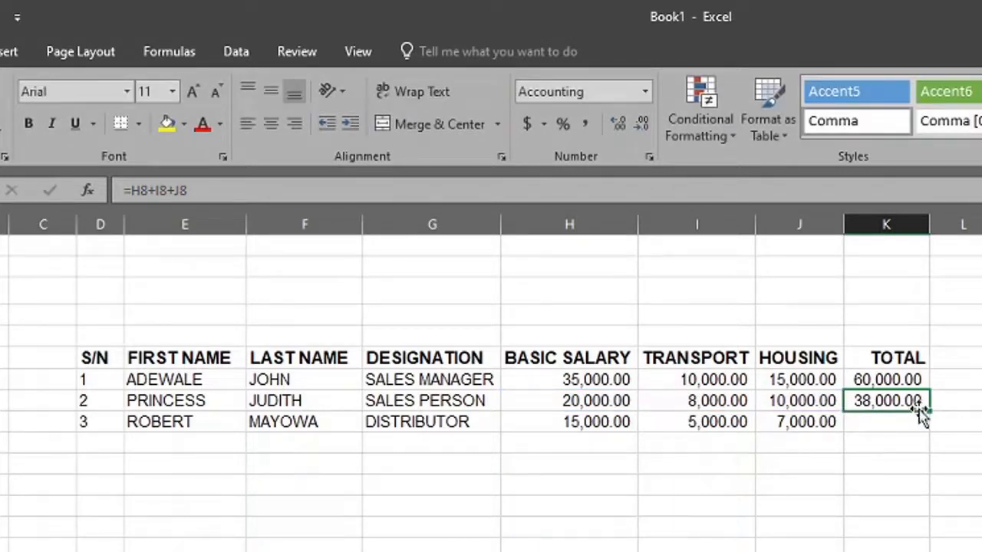
# Copy the second employee's total formula from K8 into K9, and undo that paste
pyautogui.rightClick(878, 400)
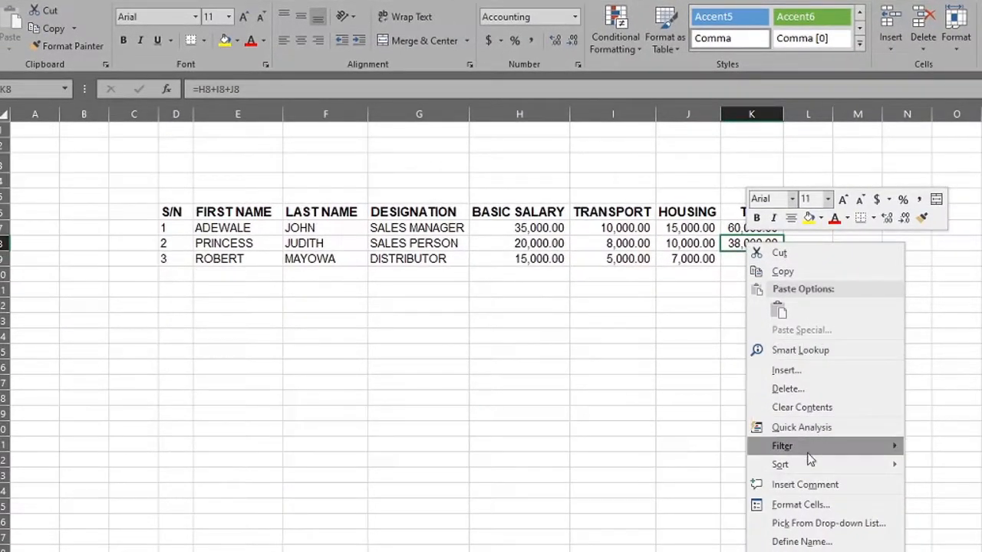
pyautogui.click(781, 271)
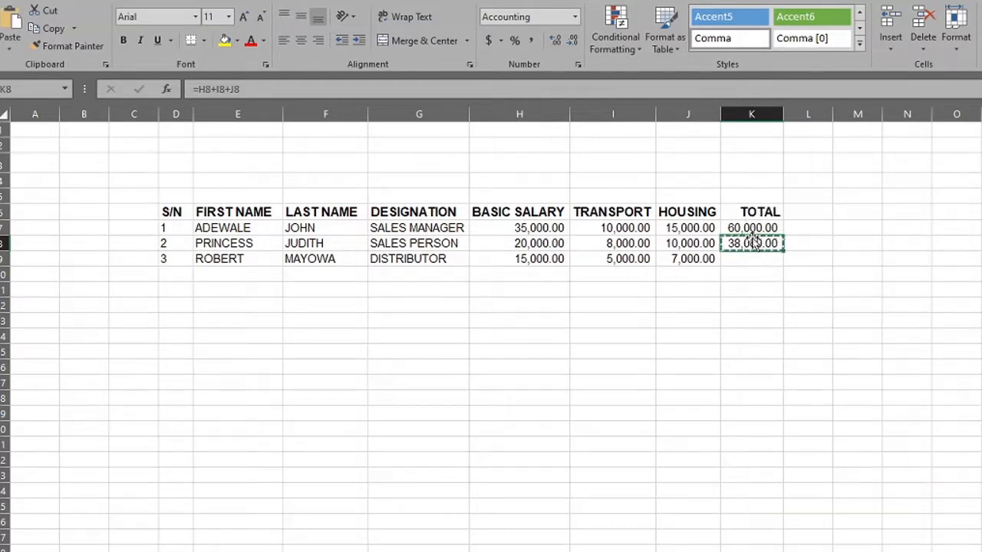
pyautogui.click(747, 257)
pyautogui.rightClick(752, 261)
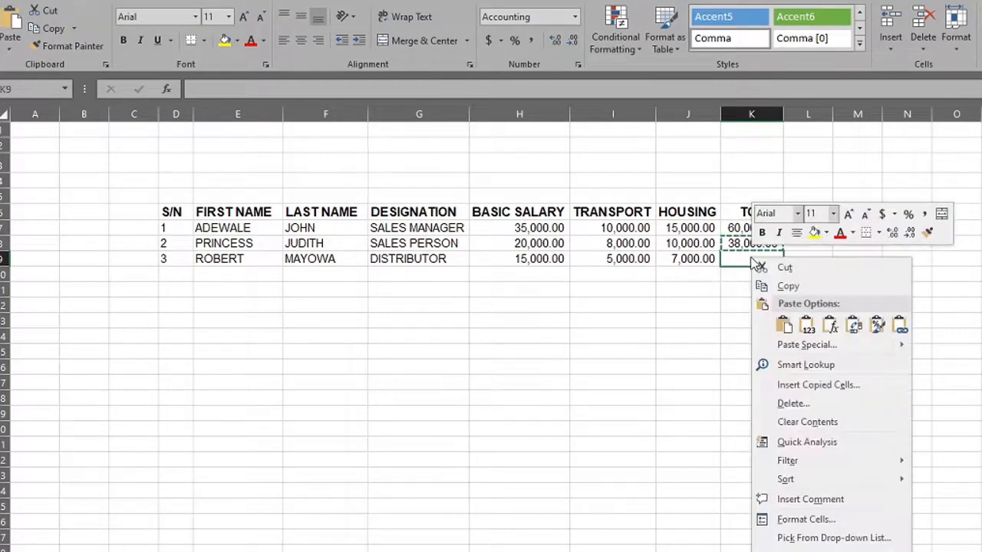
pyautogui.press('Escape')
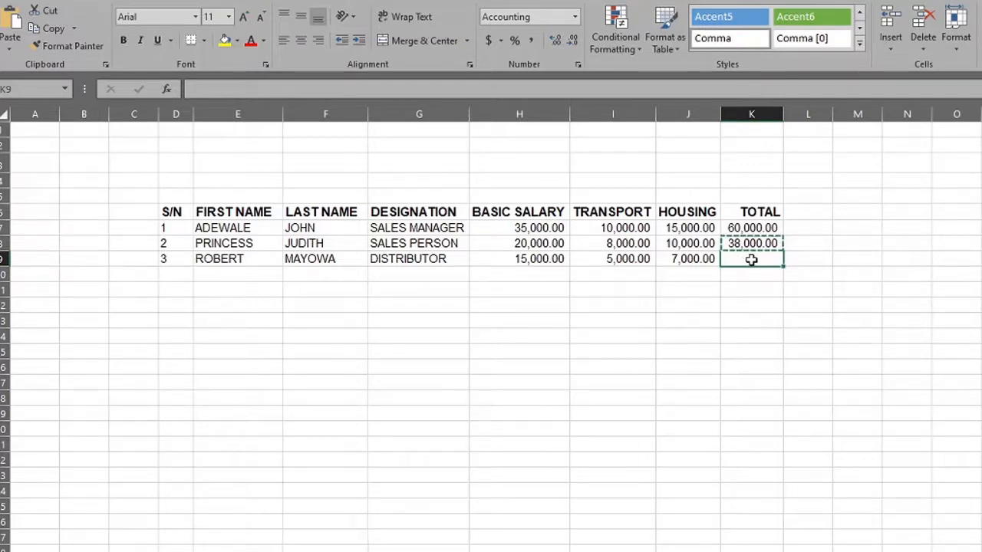
pyautogui.press('Return')
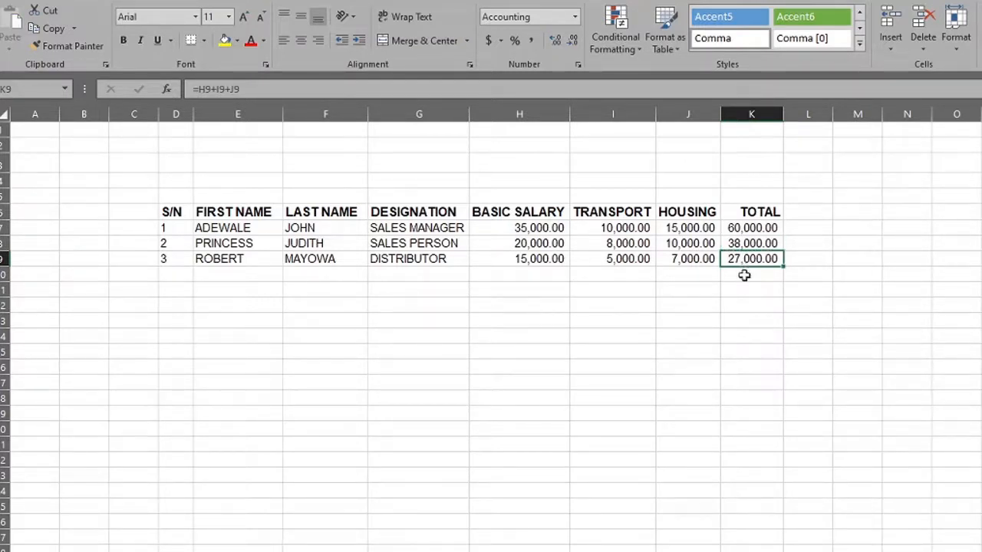
pyautogui.click(747, 289)
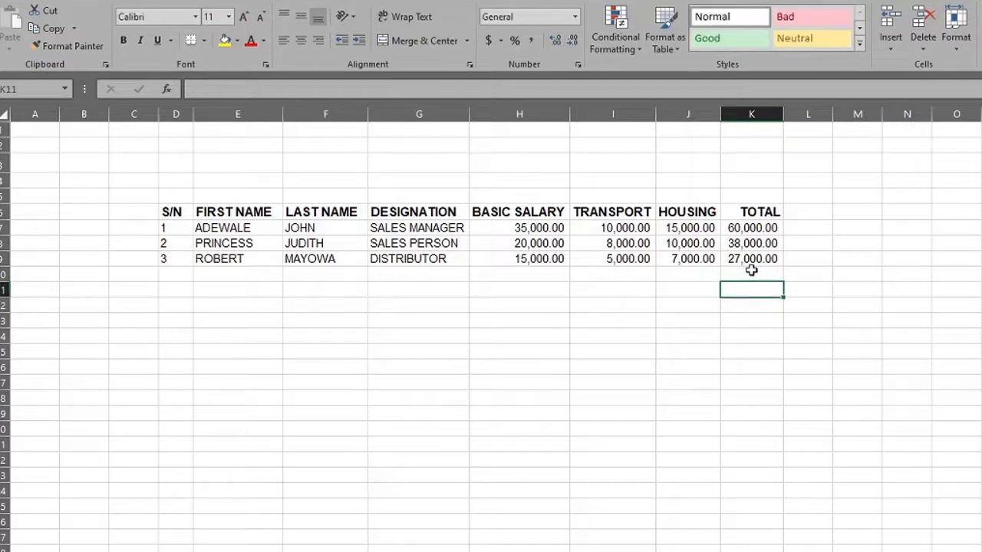
pyautogui.hotkey('ctrl', 'z')
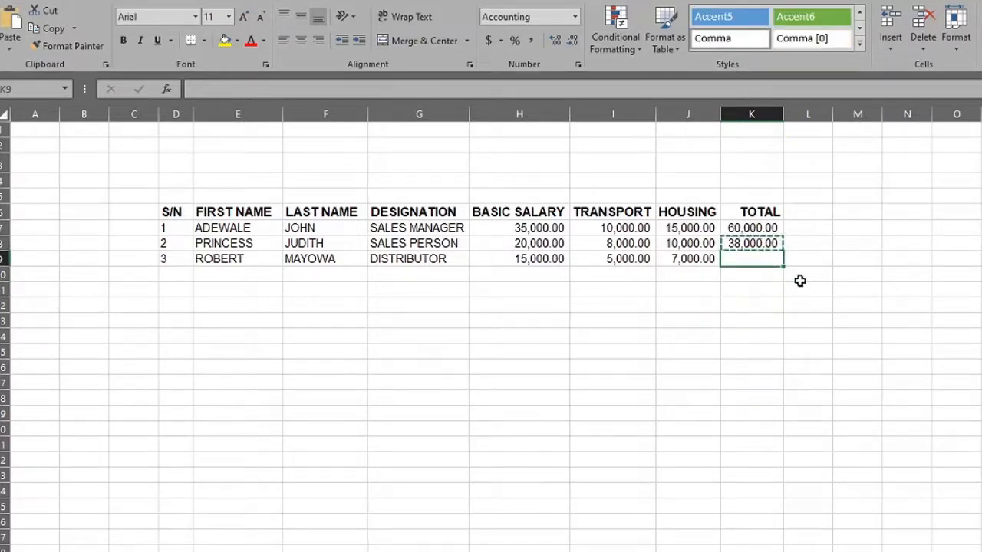
pyautogui.press('Escape')
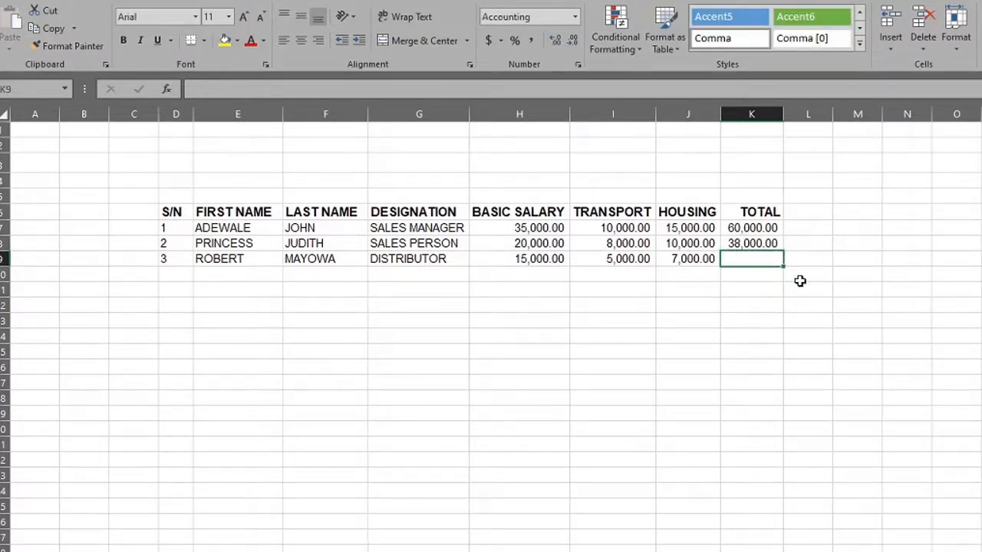
# Copy the total formula from K8 and paste it into K9 for the third employee
pyautogui.click(759, 243)
pyautogui.hotkey('ctrl', 'c')
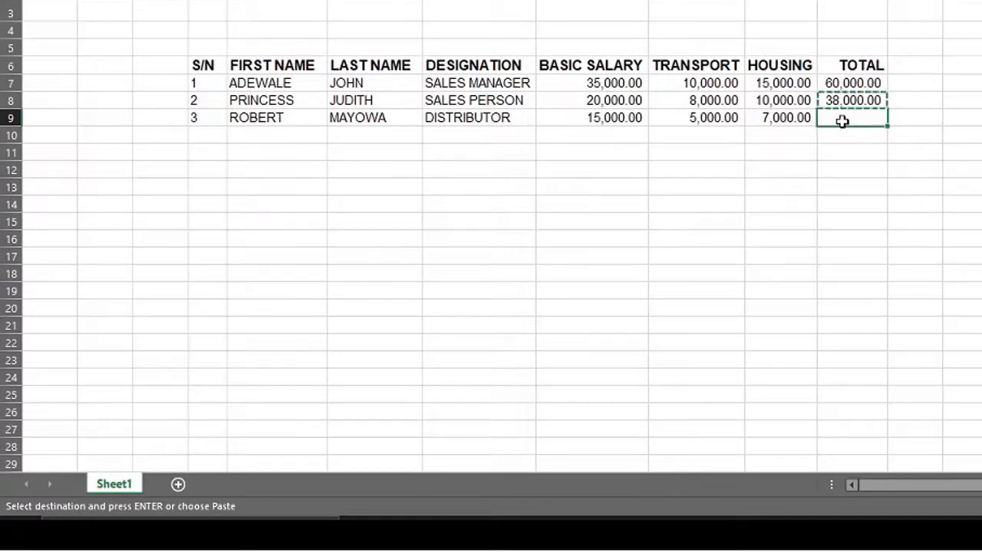
pyautogui.press('Return')
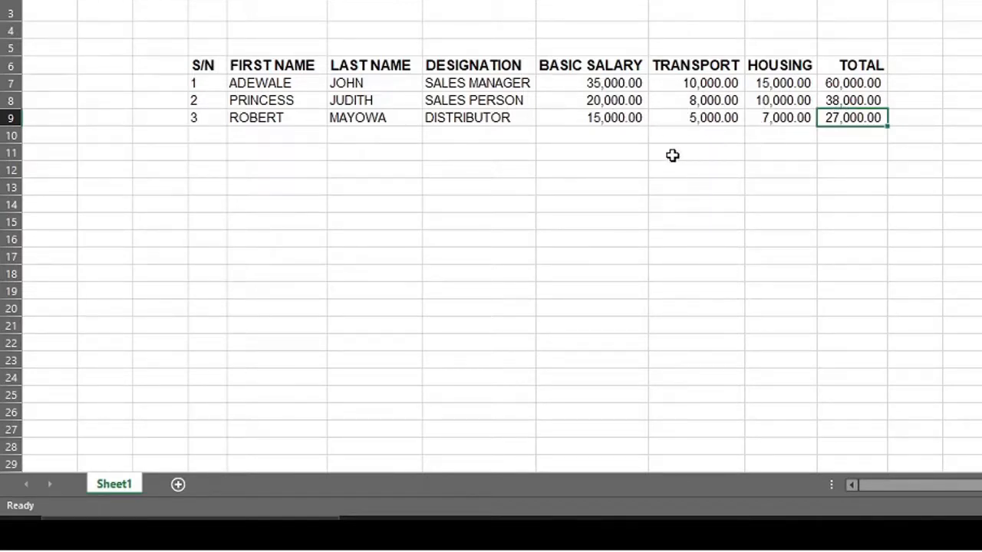
pyautogui.click(752, 253)
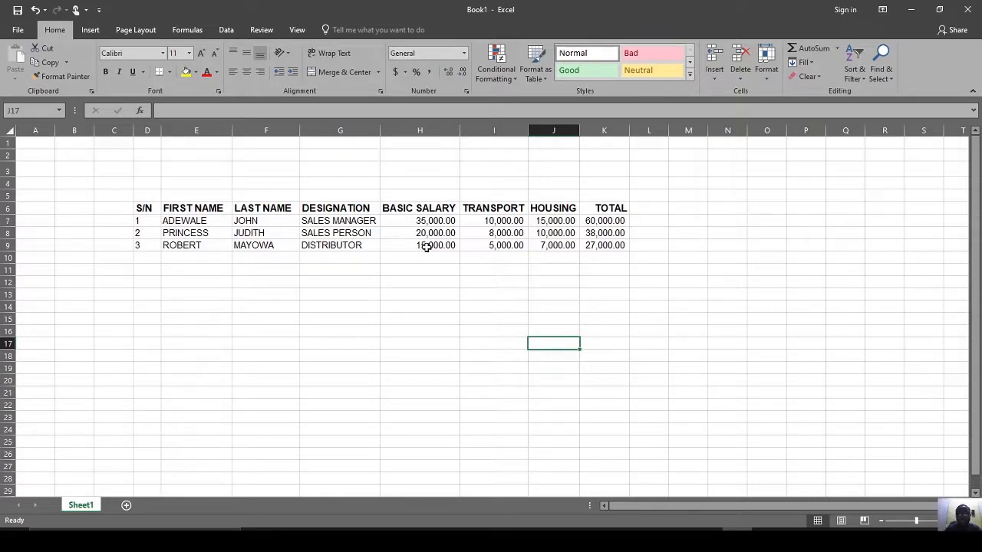
# Set the third employee's basic salary in H9 to 20000
pyautogui.click(426, 246)
pyautogui.write('20000')
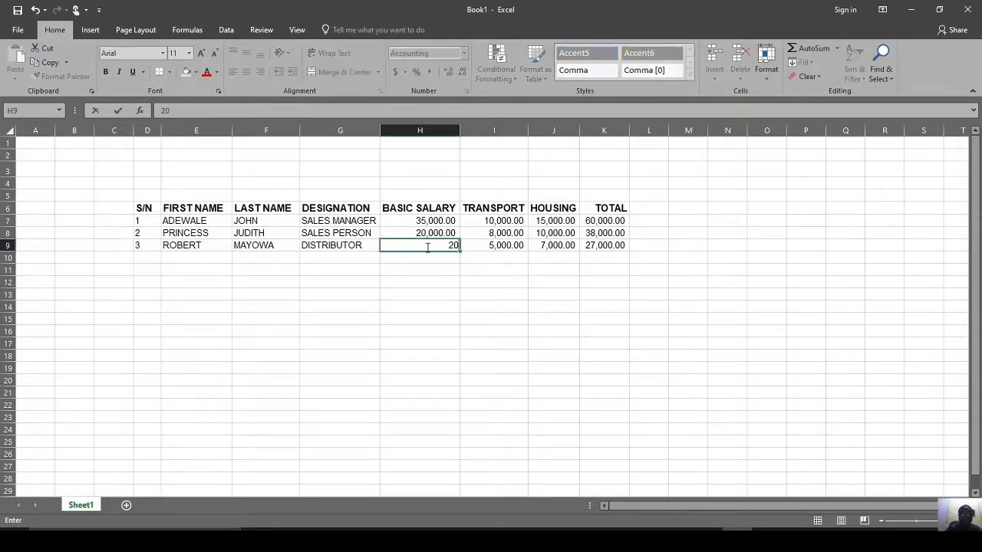
pyautogui.press('Return')
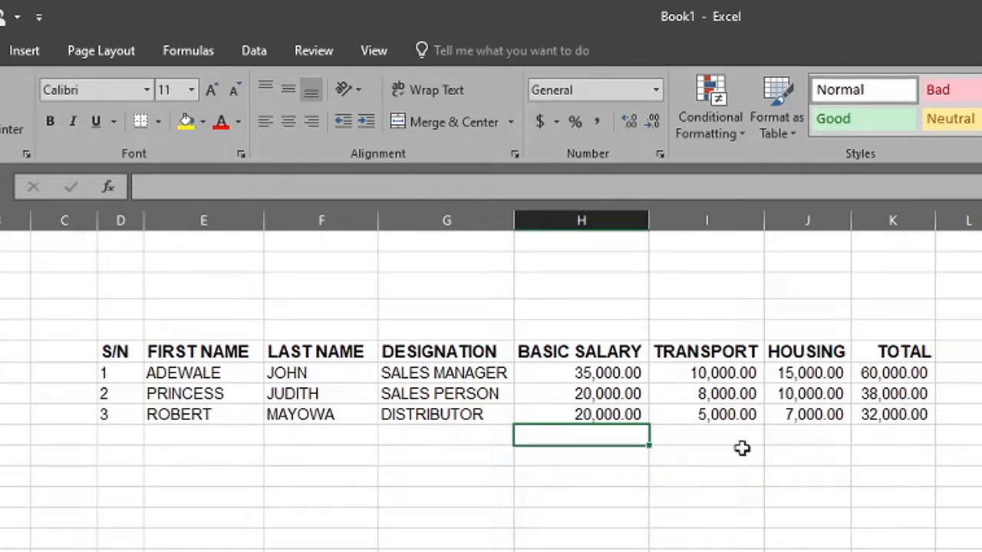
# Check the third employee's basic salary, transport and housing against the total formula in K9
pyautogui.click(598, 410)
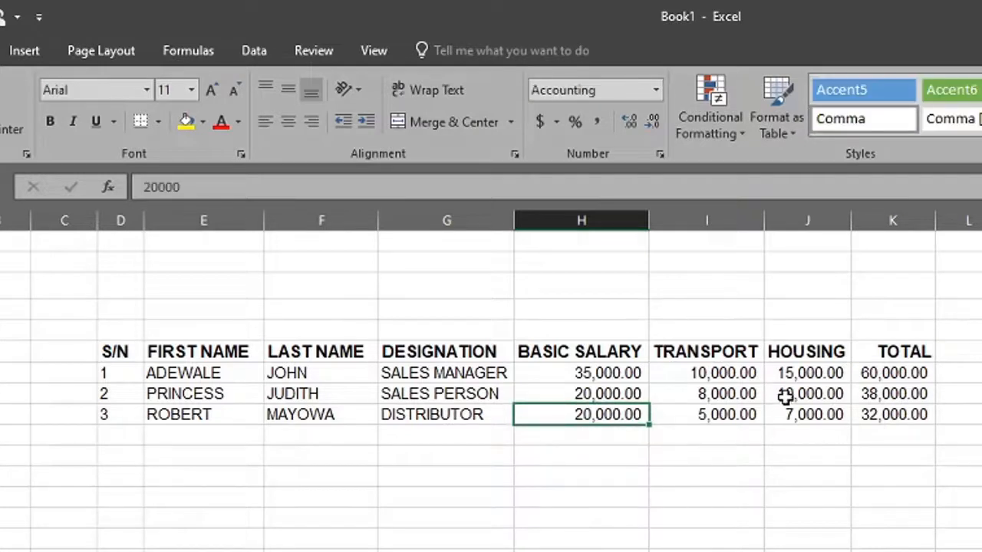
pyautogui.click(714, 413)
pyautogui.click(812, 415)
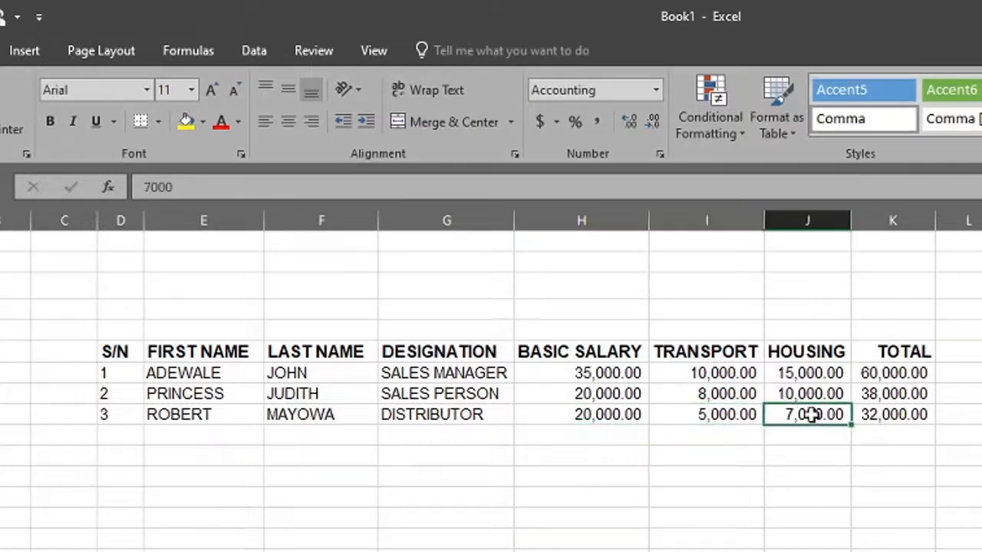
pyautogui.click(679, 415)
pyautogui.click(608, 415)
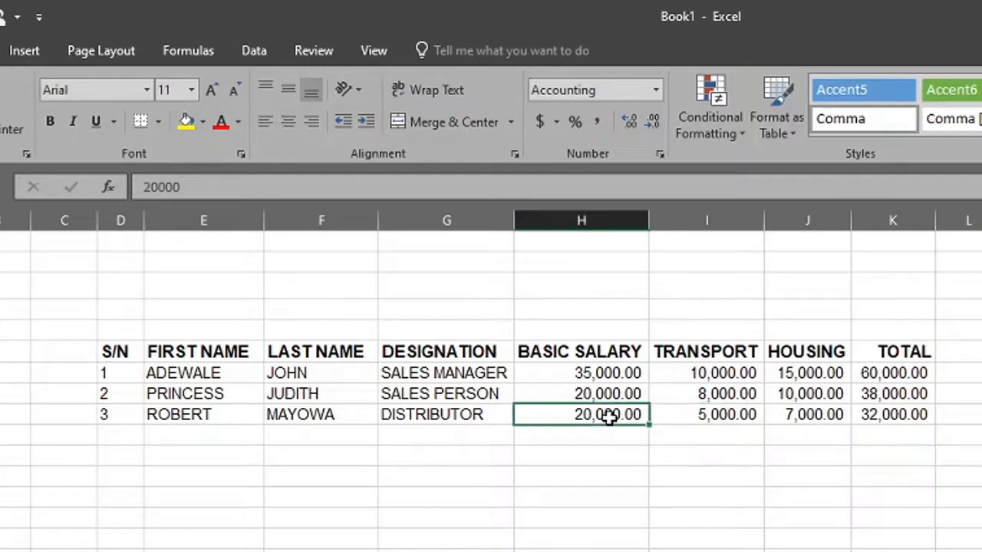
pyautogui.click(895, 414)
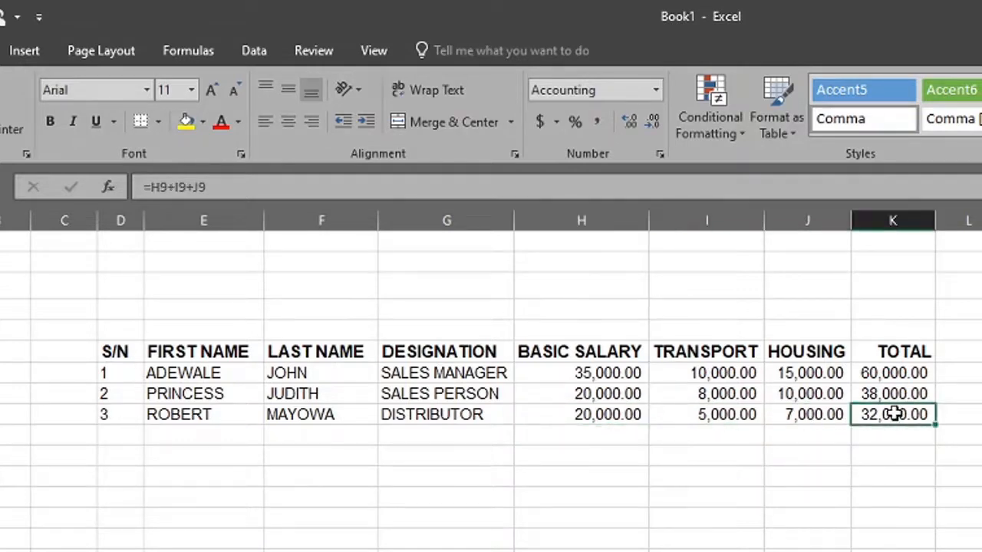
pyautogui.click(167, 187)
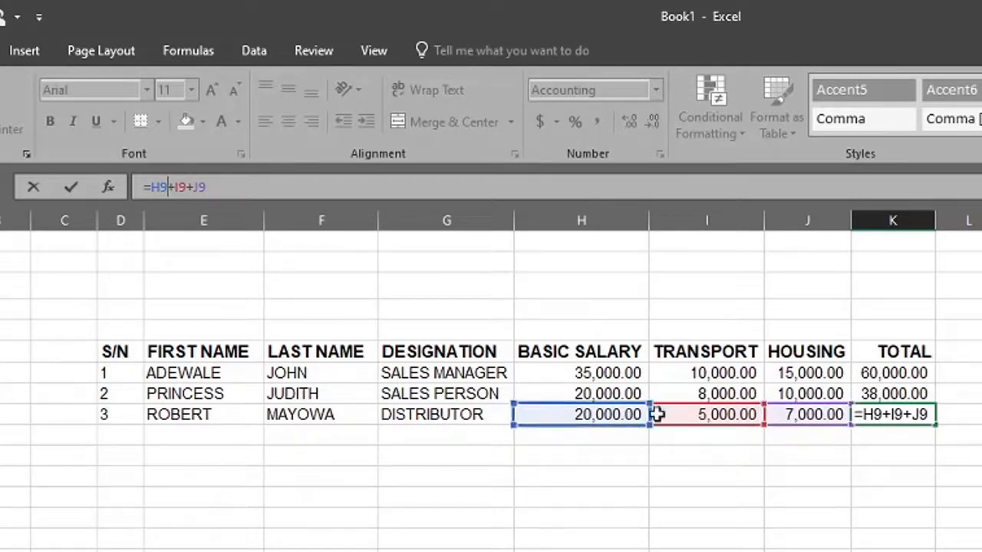
pyautogui.hotkey('ctrl', 'Return')
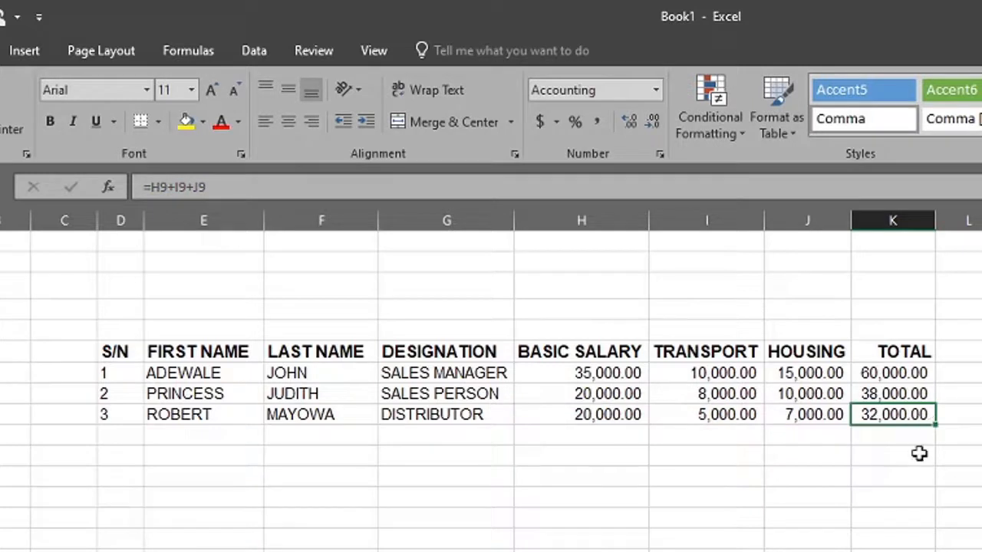
pyautogui.click(920, 470)
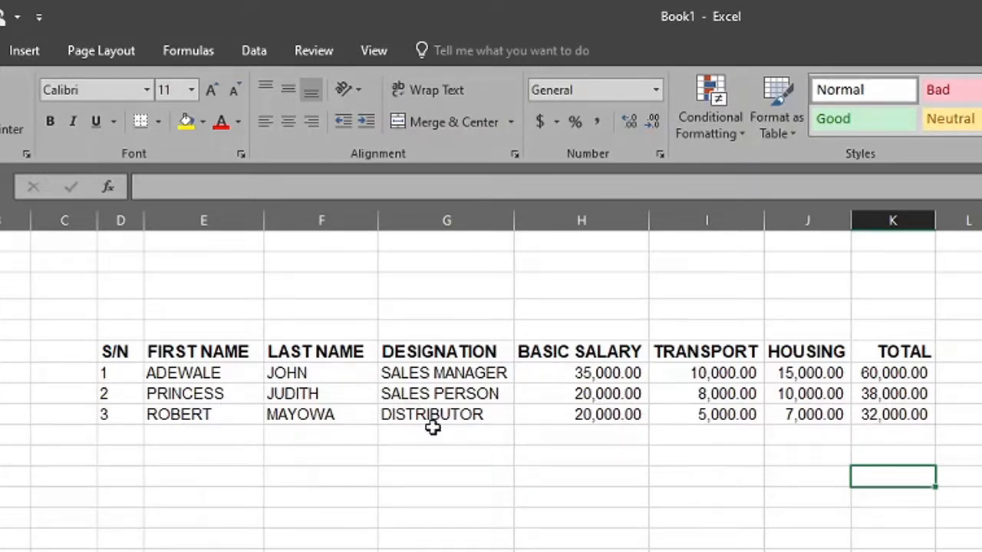
pyautogui.click(882, 372)
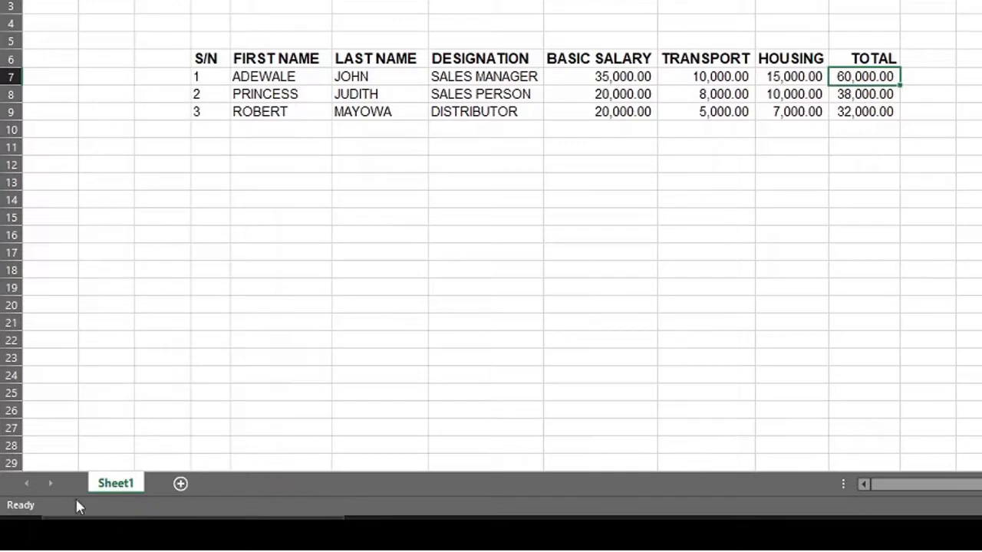
# Rename the worksheet Sheet1 as January Salary
pyautogui.rightClick(121, 491)
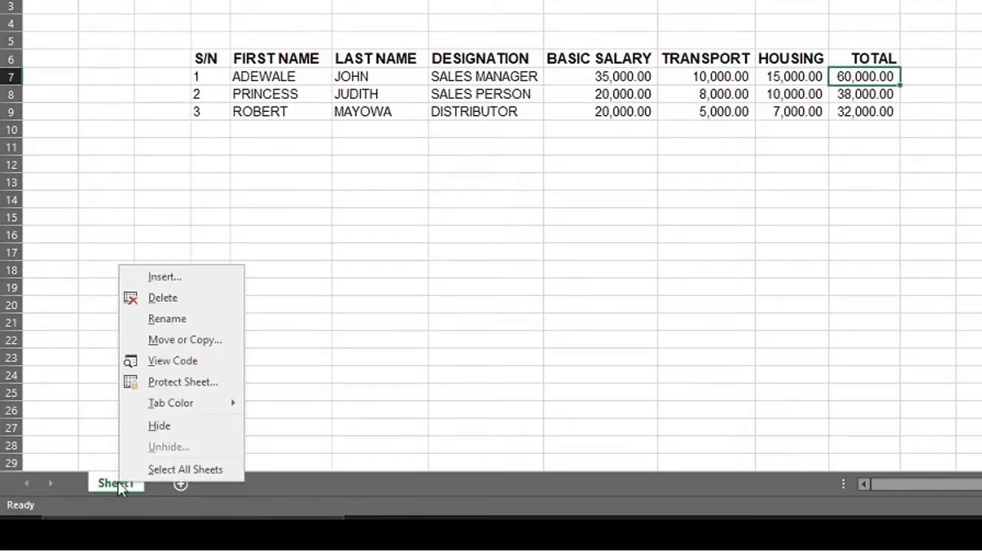
pyautogui.click(176, 320)
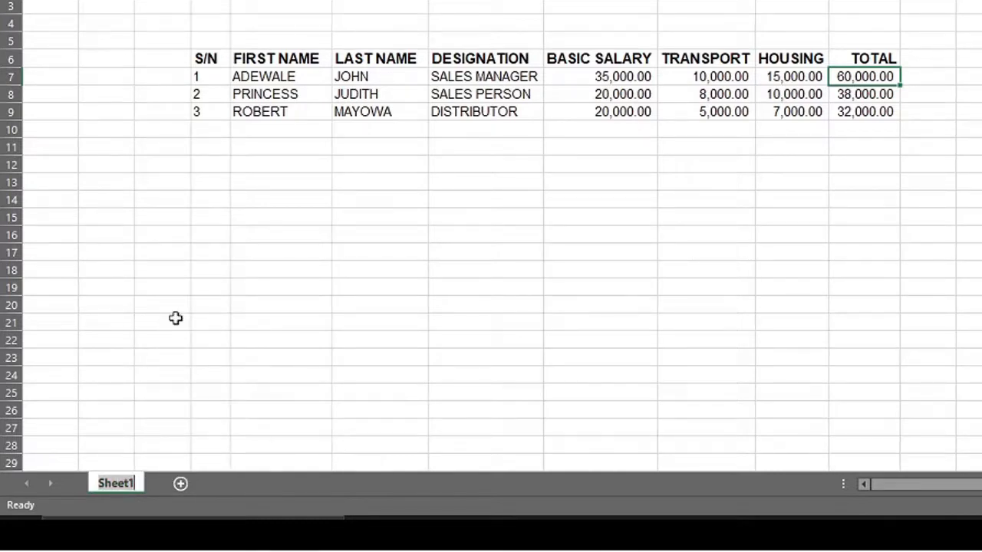
pyautogui.write('J')
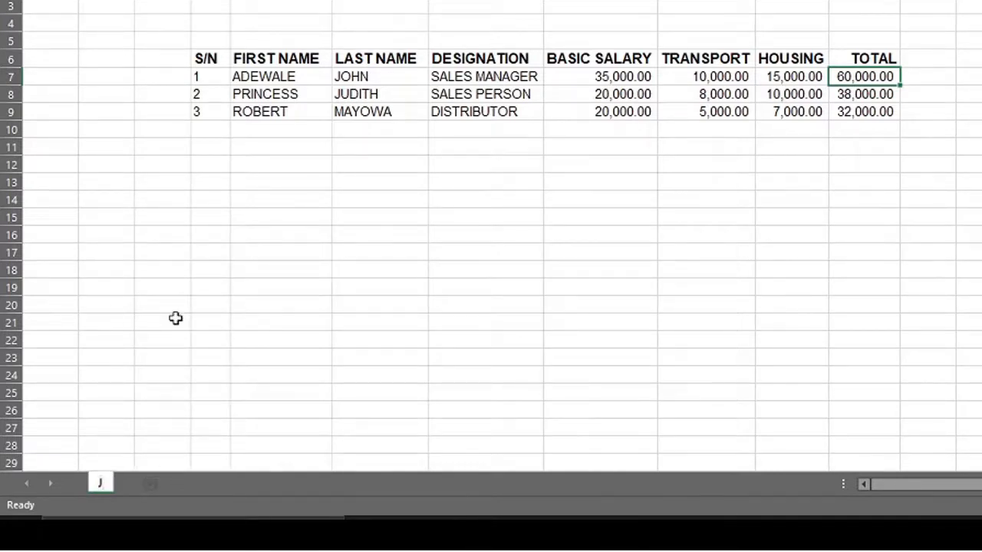
pyautogui.write('anuary')
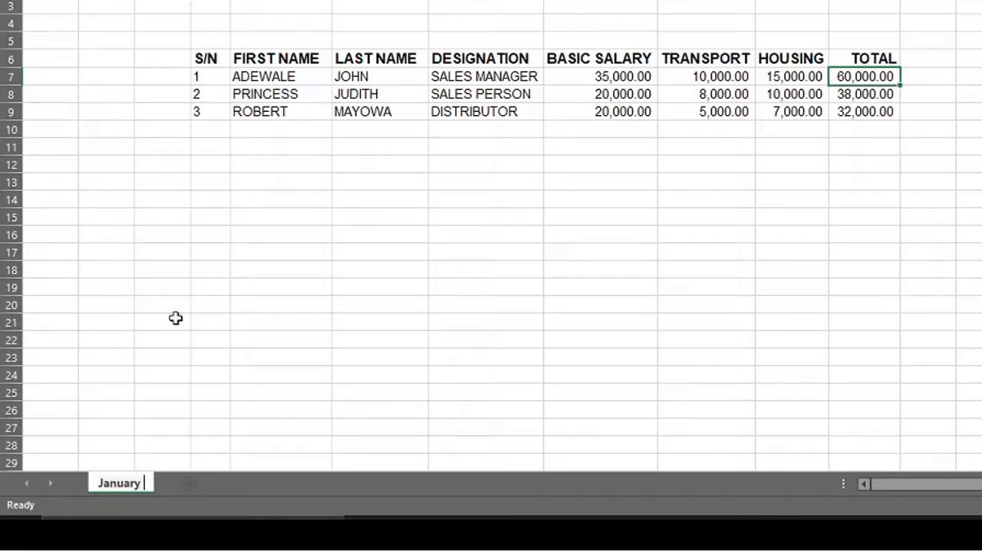
pyautogui.write(' Salary')
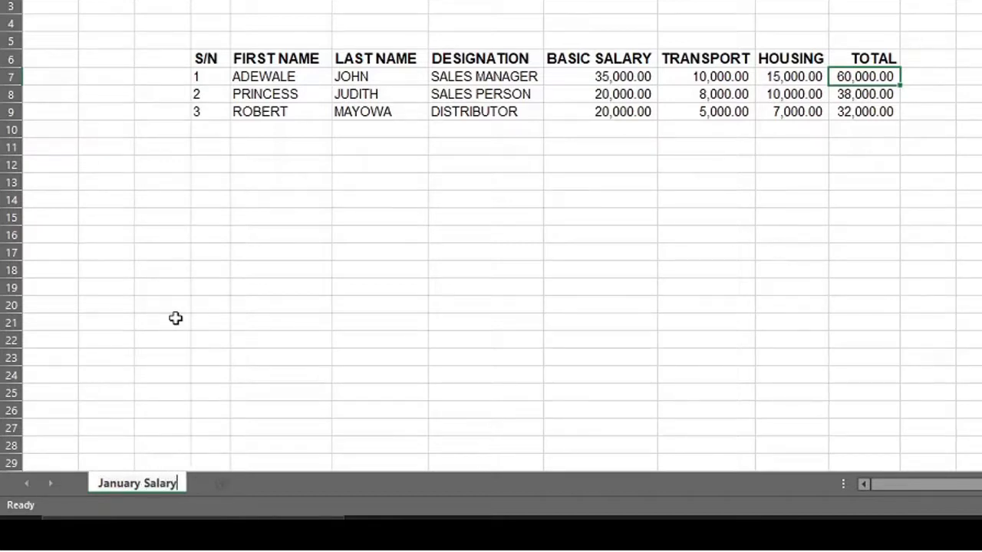
pyautogui.press('Return')
pyautogui.click(461, 304)
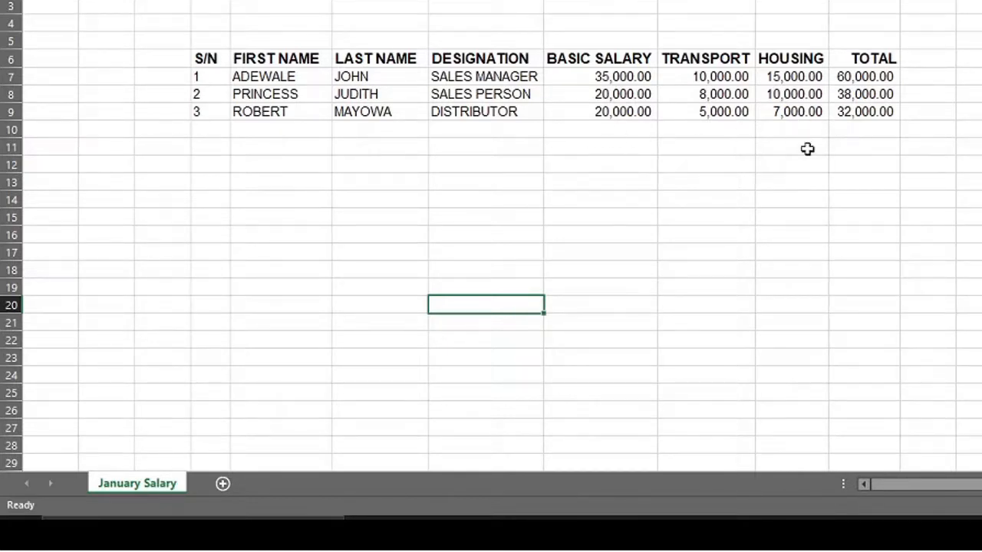
pyautogui.click(872, 130)
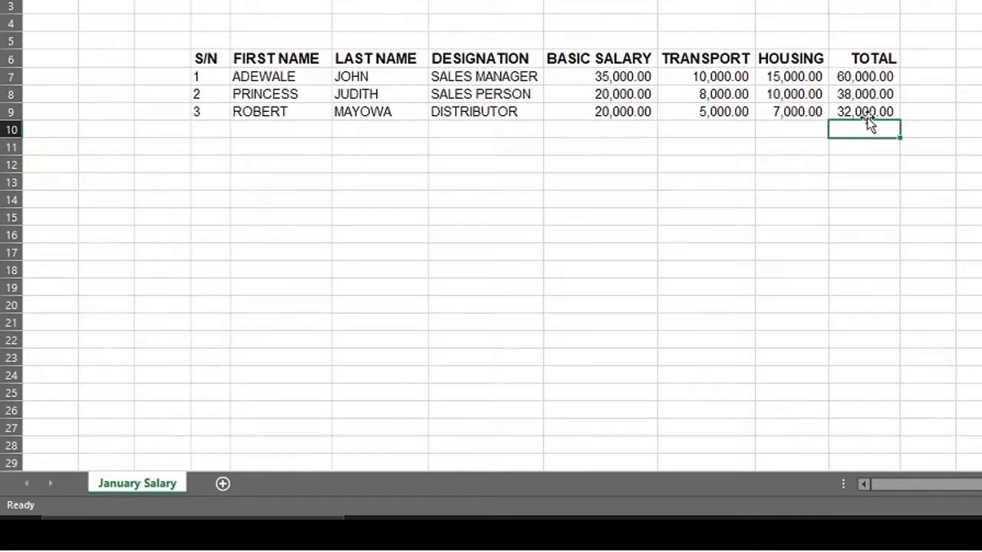
pyautogui.click(604, 132)
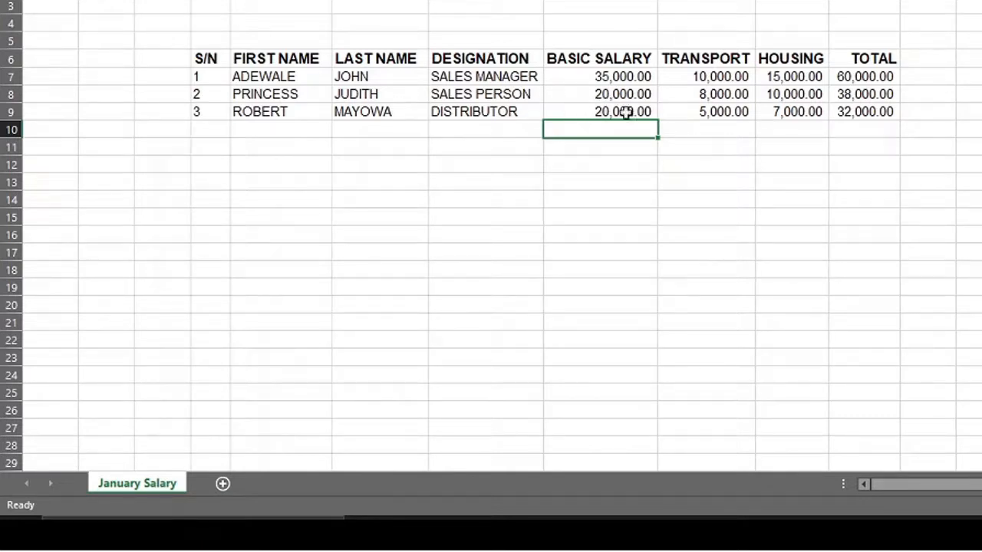
pyautogui.click(697, 135)
pyautogui.click(795, 128)
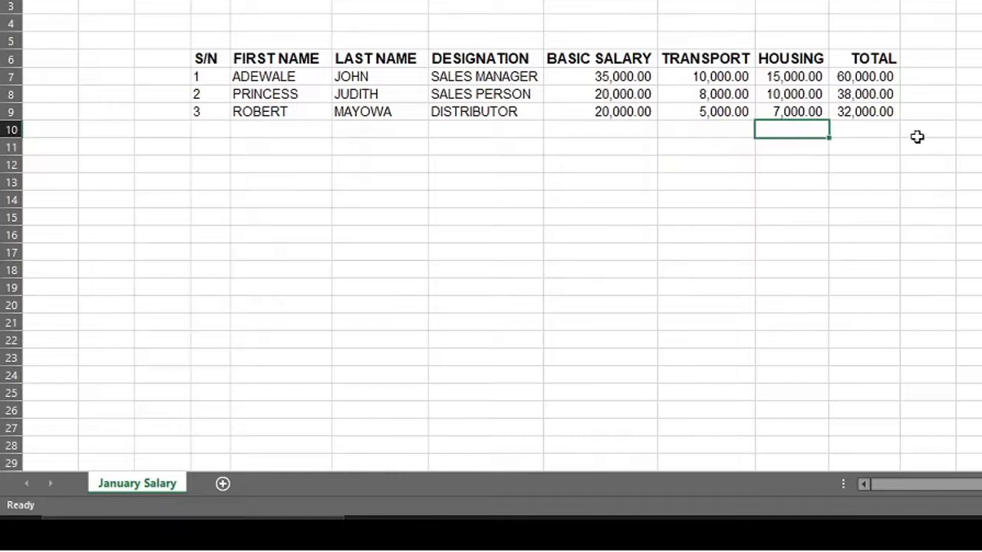
pyautogui.click(873, 134)
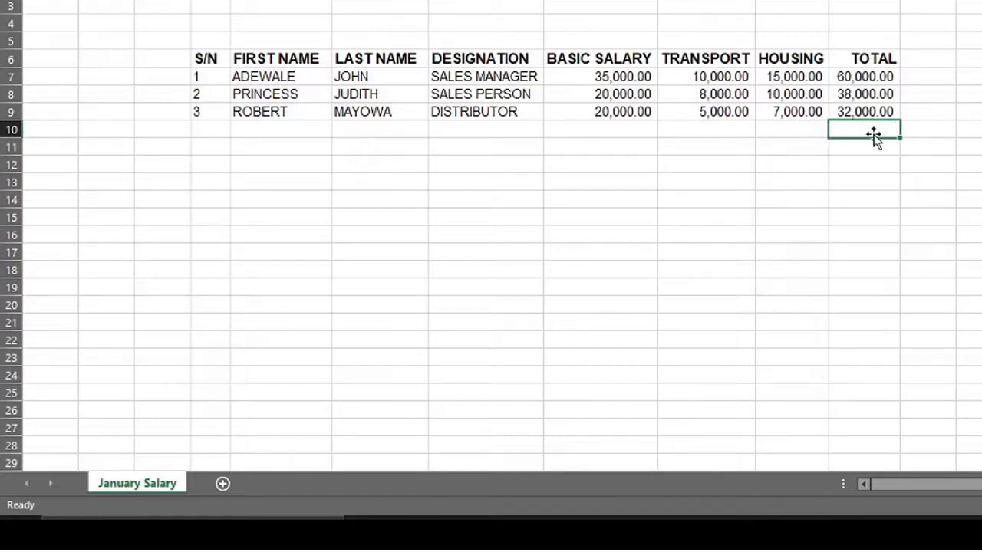
pyautogui.click(600, 133)
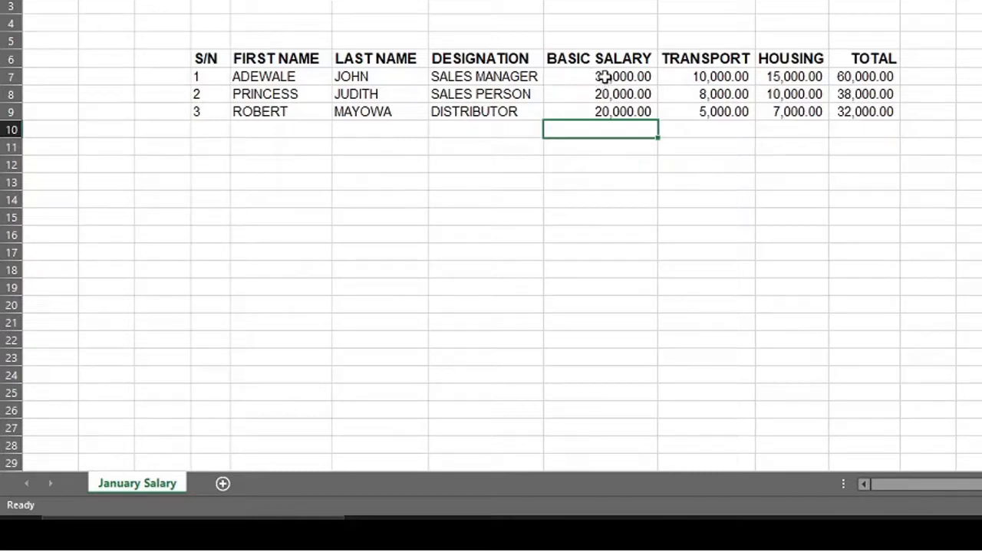
# Examine the first employee's pay figures and total in row 7, and the basic salaries in H7:H9
pyautogui.moveTo(603, 77); pyautogui.dragTo(771, 90)
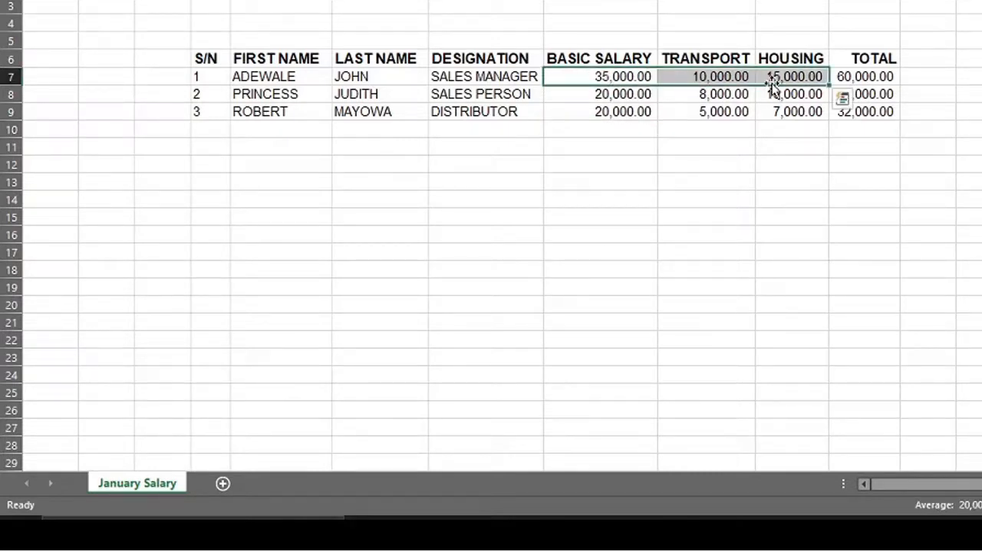
pyautogui.click(861, 76)
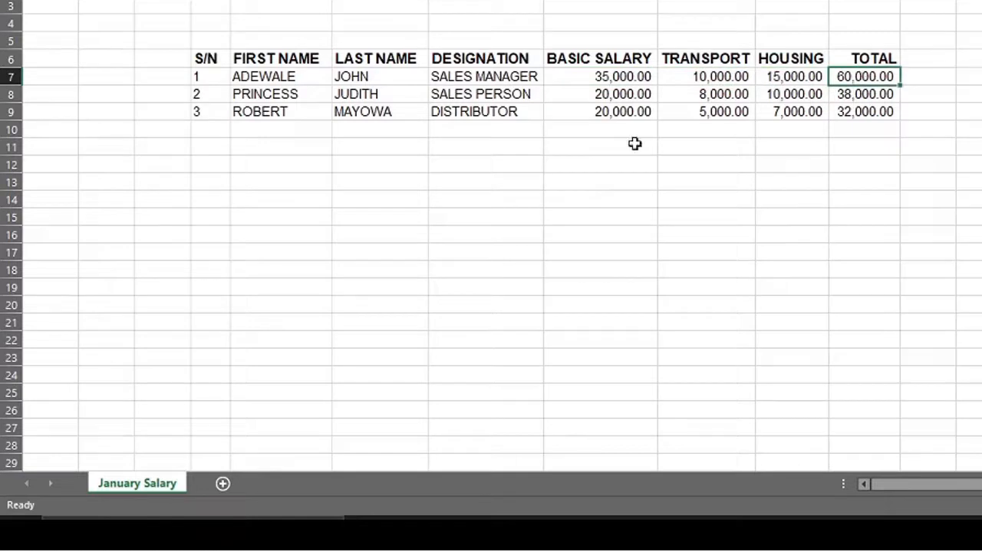
pyautogui.click(611, 77)
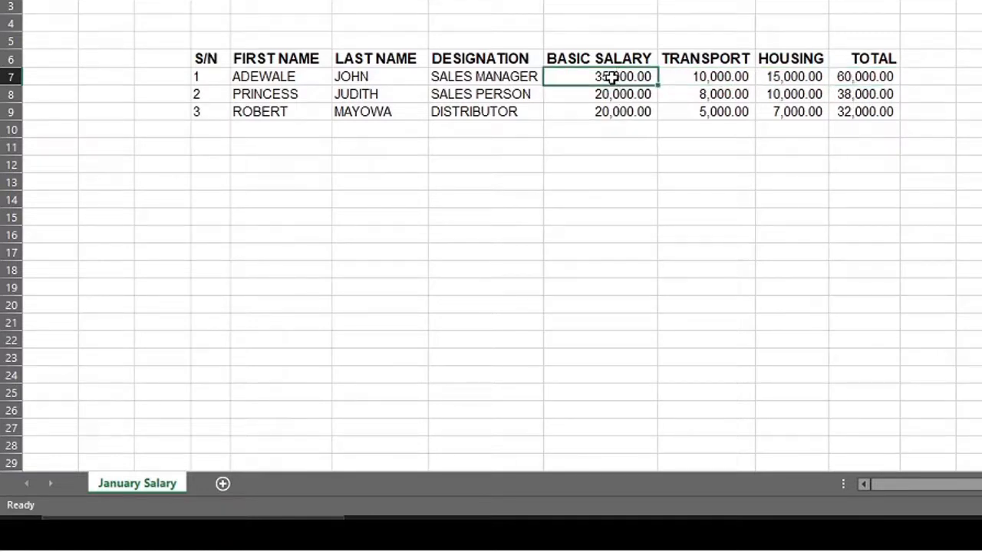
pyautogui.moveTo(611, 77); pyautogui.dragTo(615, 114)
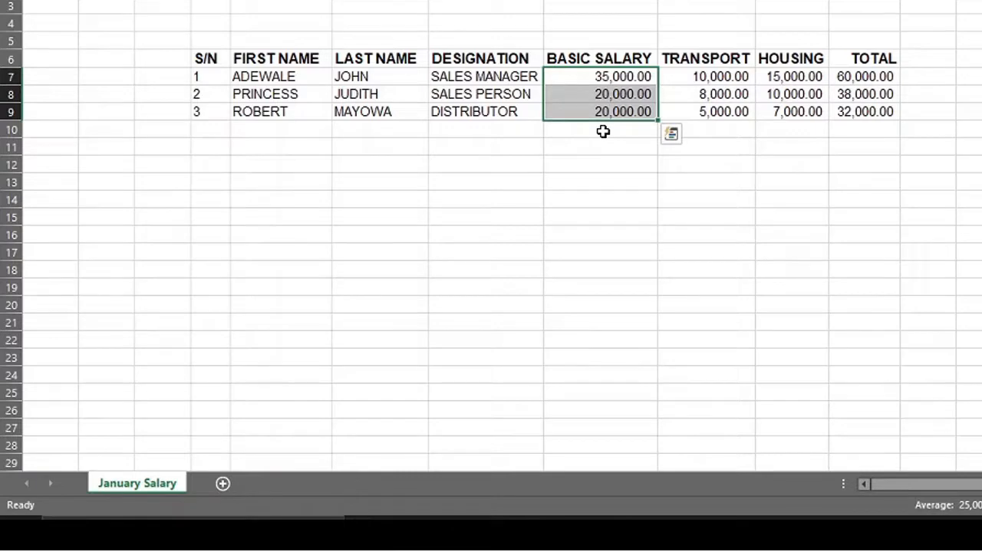
pyautogui.click(603, 132)
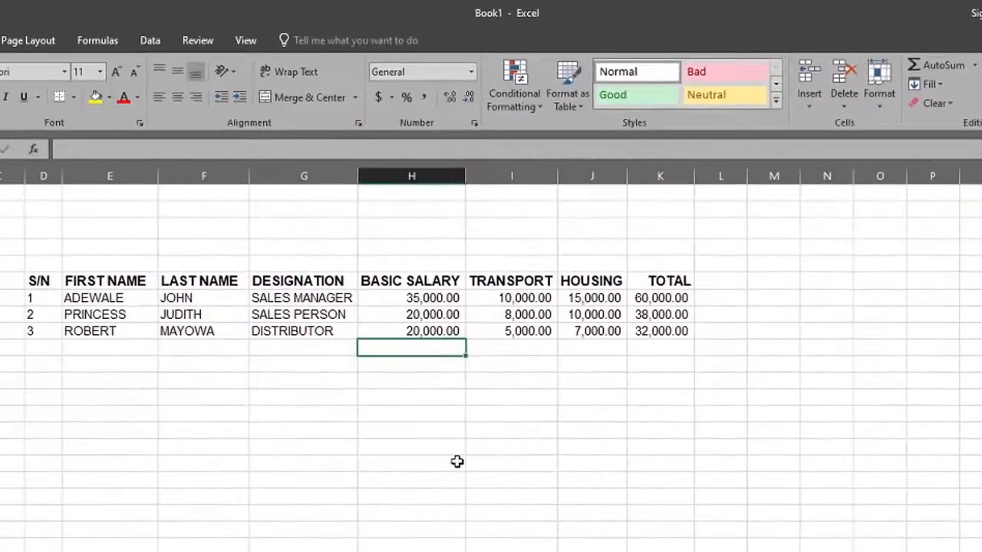
pyautogui.click(458, 461)
pyautogui.click(407, 347)
pyautogui.click(942, 67)
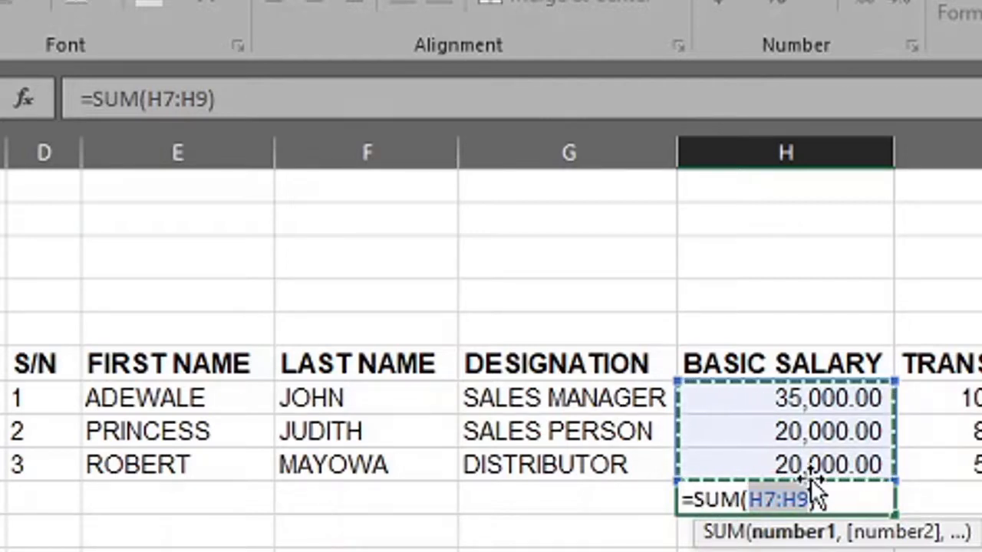
pyautogui.write(')')
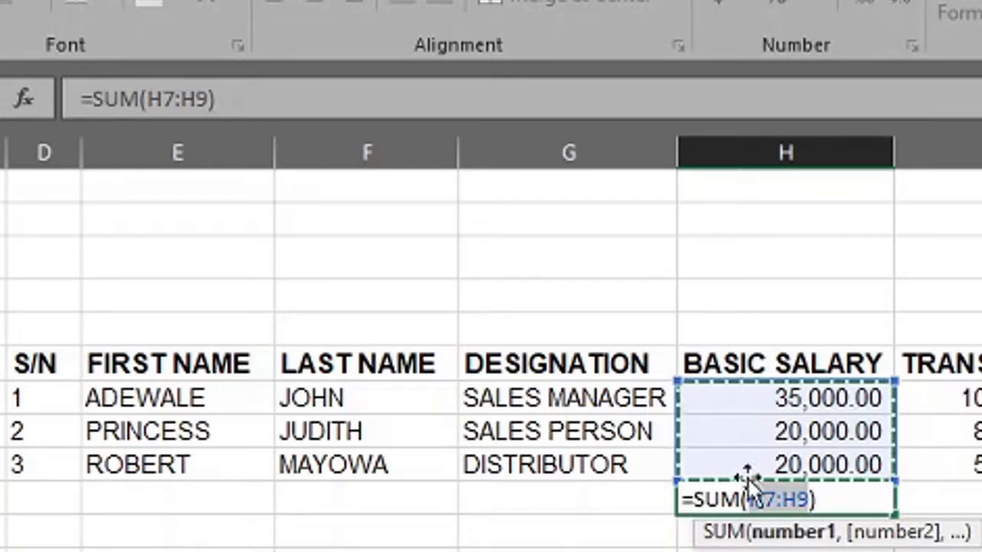
pyautogui.click(848, 502)
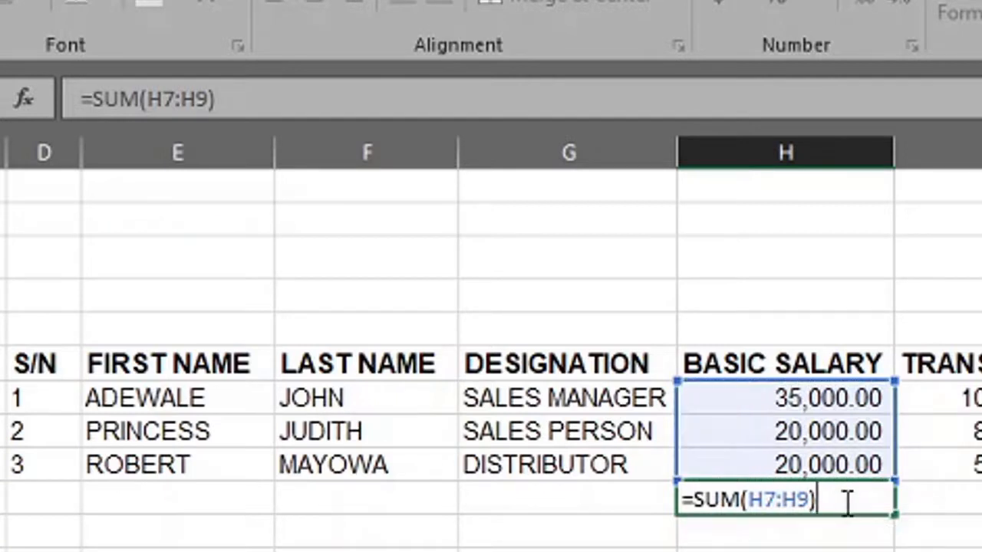
pyautogui.click(721, 500)
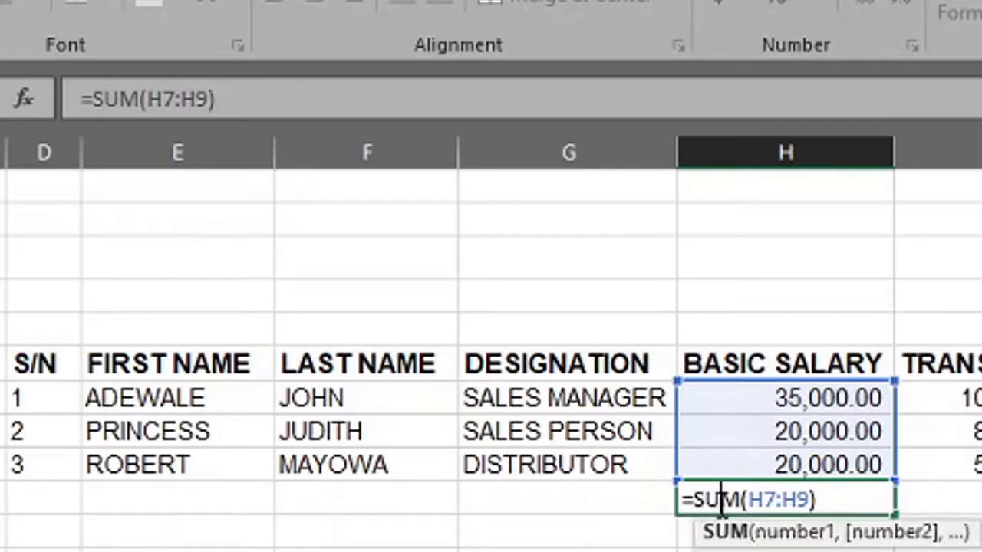
pyautogui.click(746, 499)
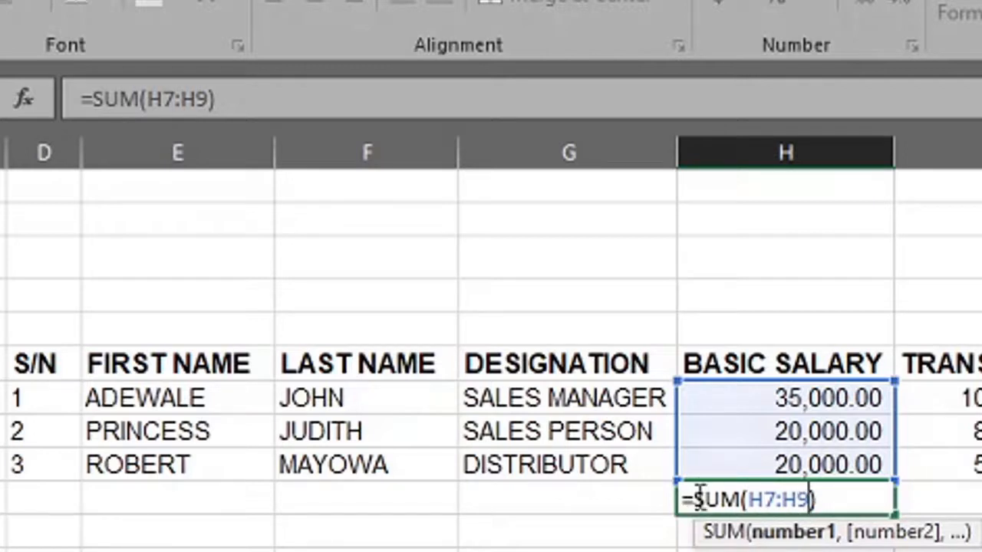
pyautogui.press('Escape')
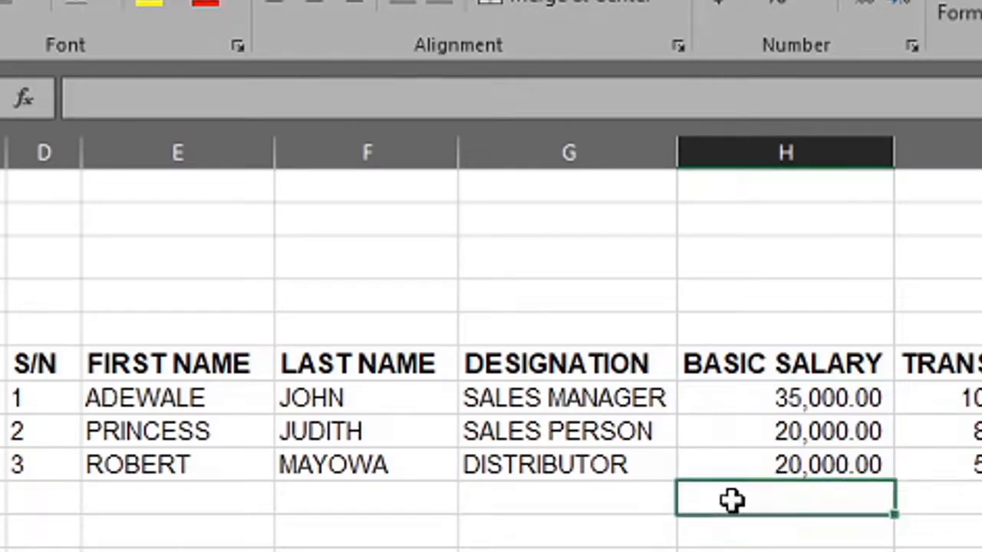
# Enter the formula =SUM(H7:H9) in H10 to total the basic salary column
pyautogui.write('=')
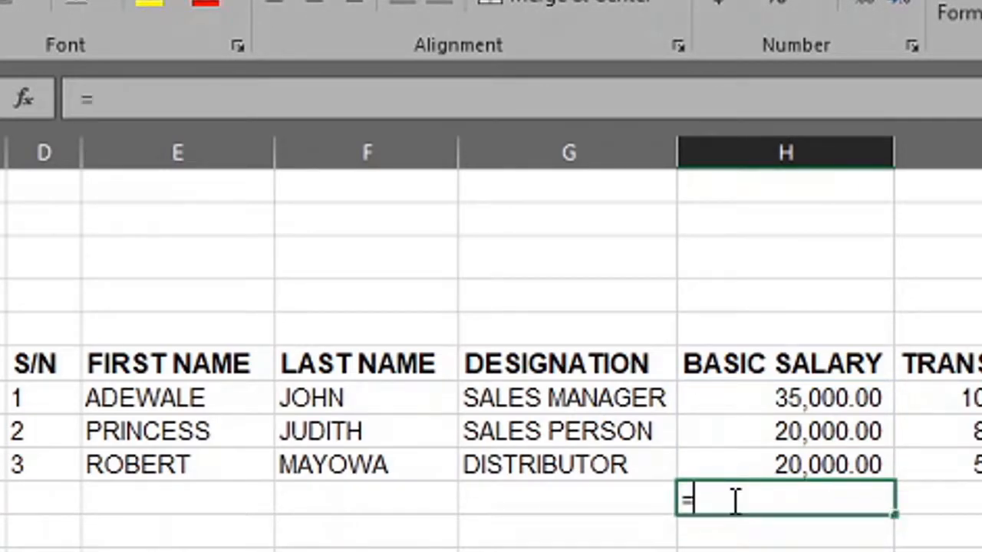
pyautogui.write('sum')
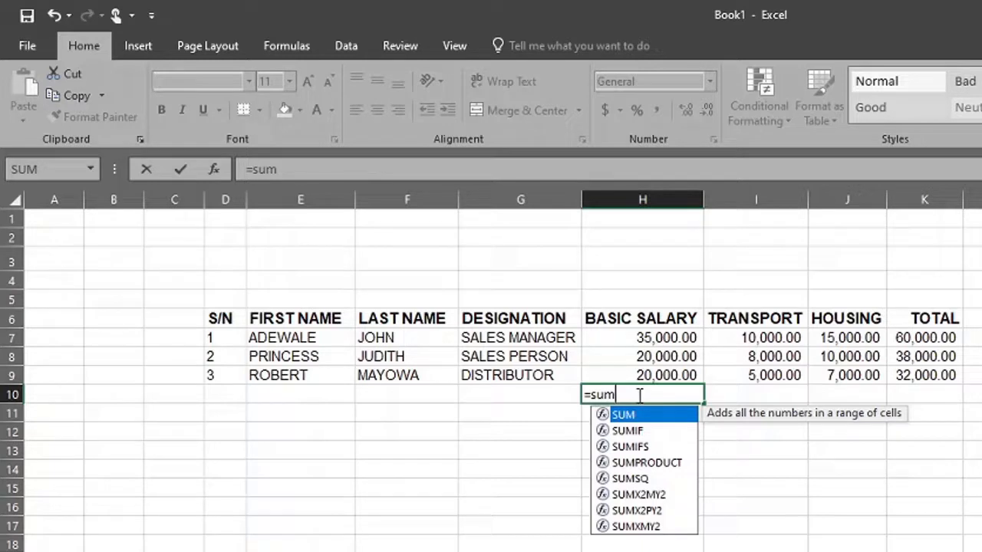
pyautogui.write('(')
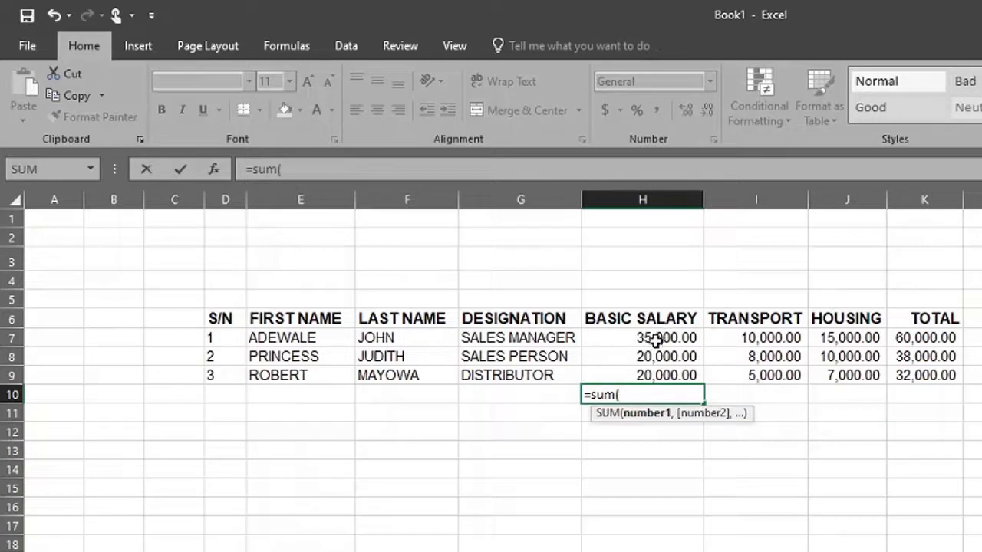
pyautogui.click(655, 342)
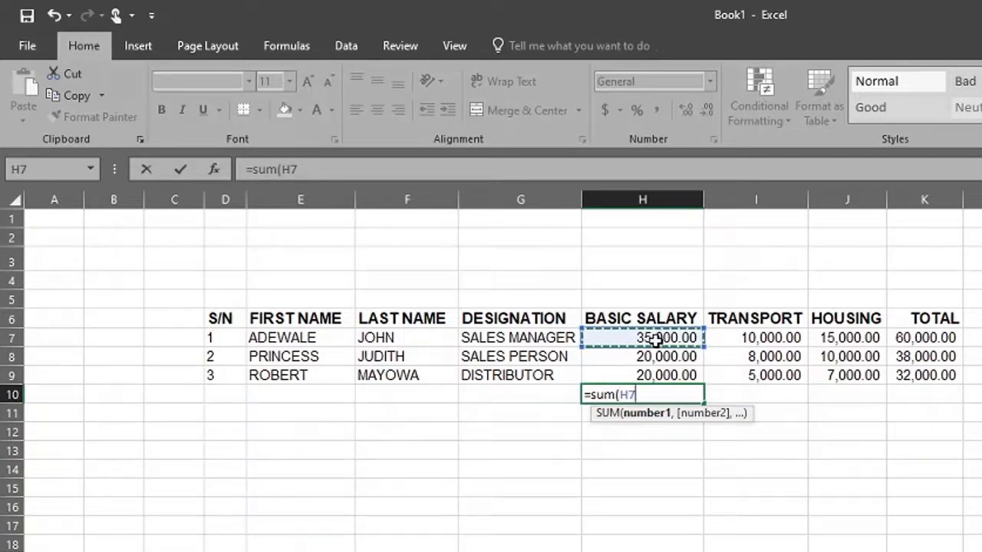
pyautogui.write(':')
pyautogui.press('BackSpace')
pyautogui.press('BackSpace')
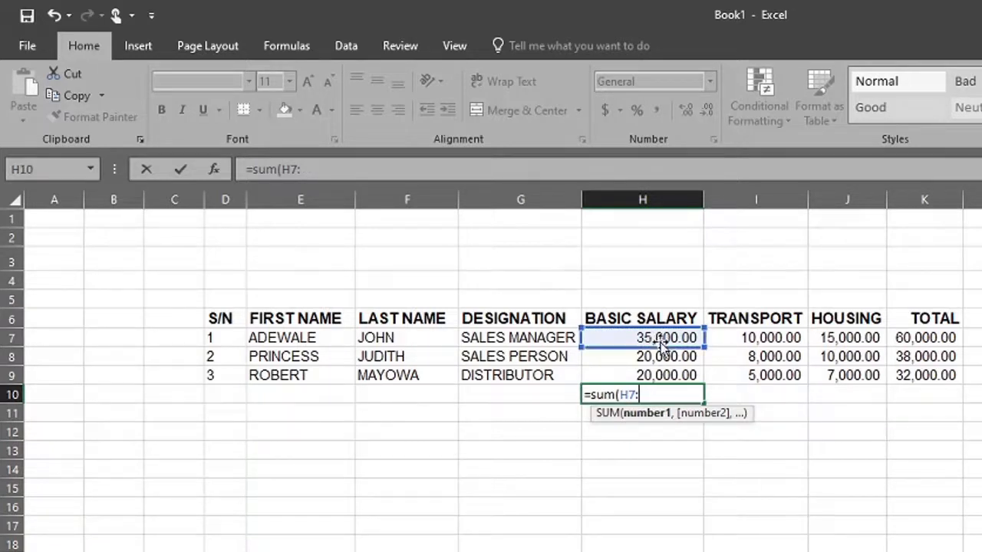
pyautogui.click(648, 376)
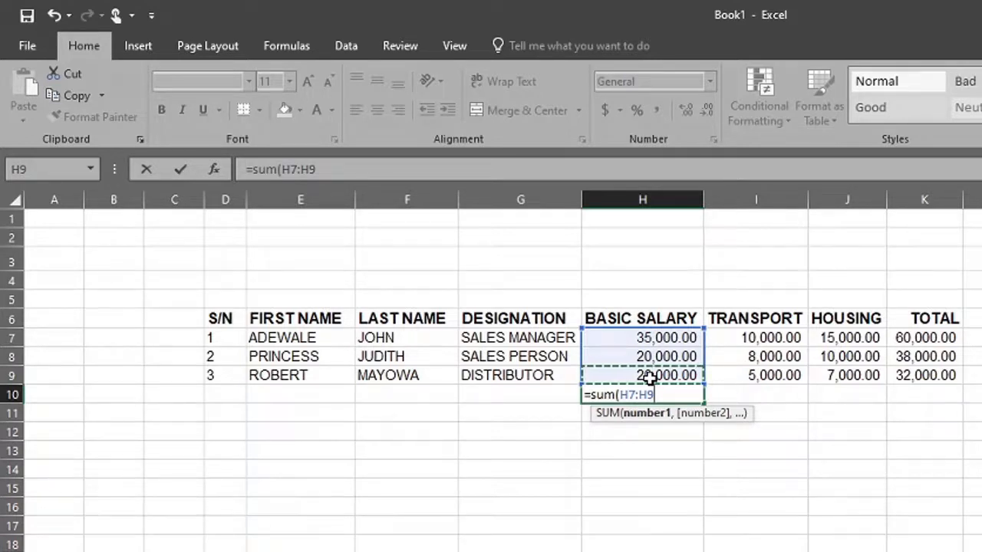
pyautogui.write(')')
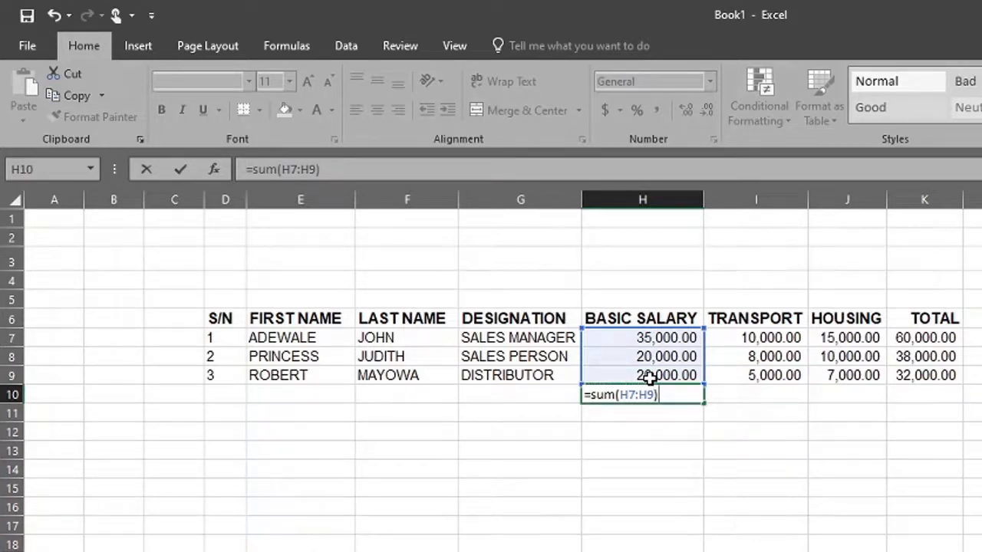
pyautogui.press('Return')
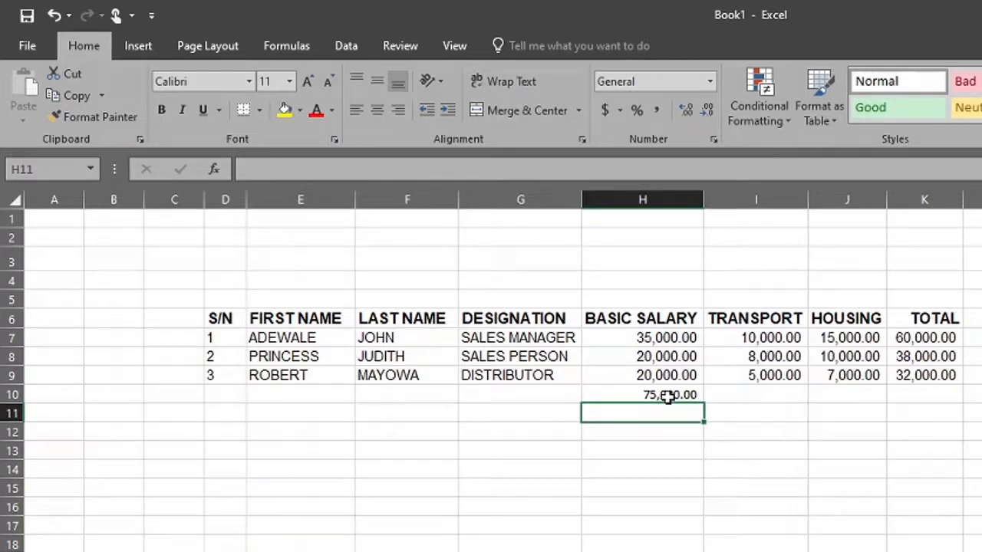
# Copy the formatting of H9 onto the basic salary total in H10 with Format Painter
pyautogui.click(645, 394)
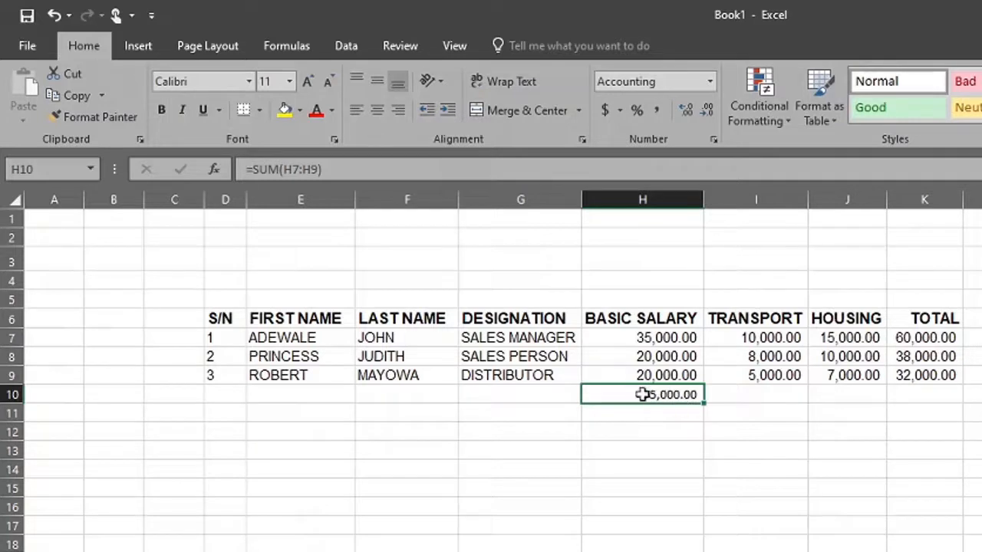
pyautogui.click(542, 375)
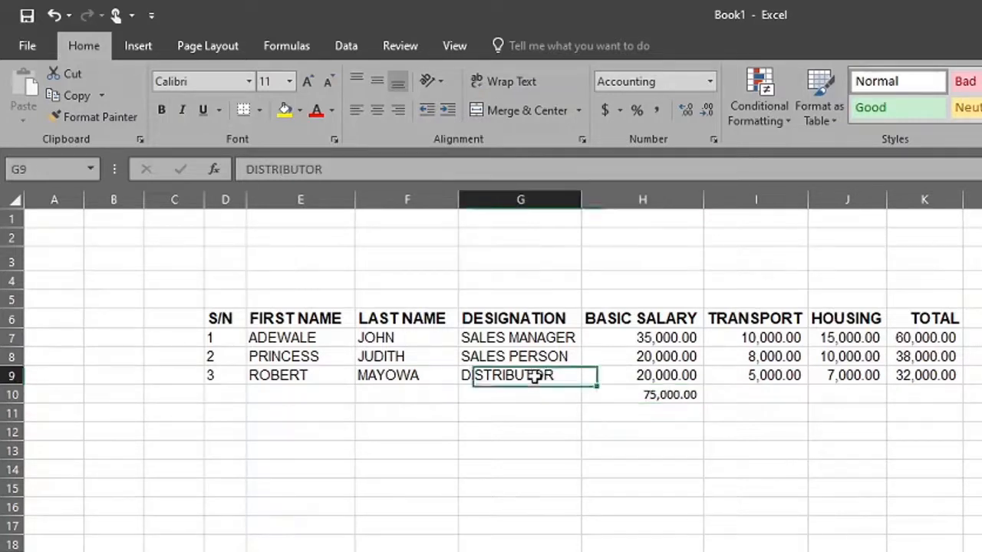
pyautogui.click(665, 395)
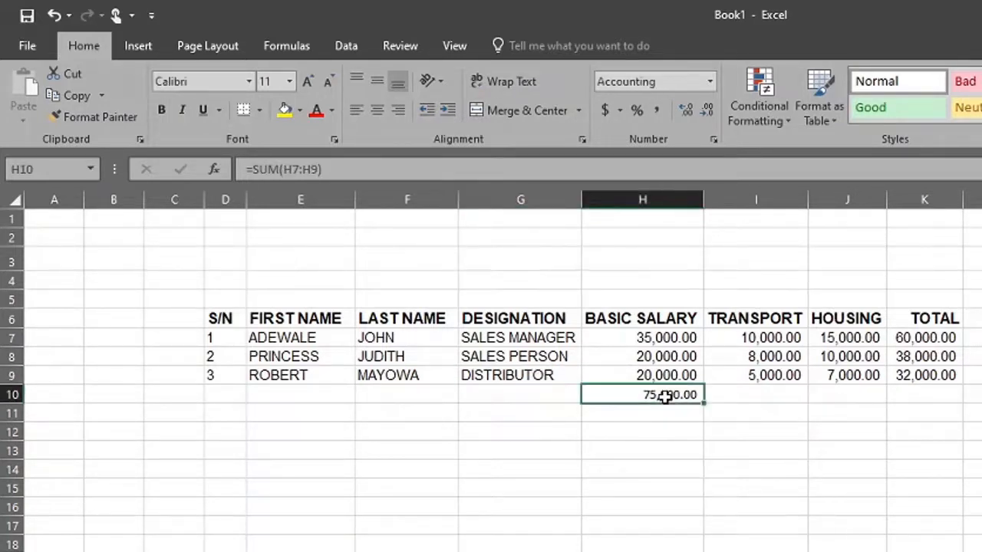
pyautogui.click(675, 375)
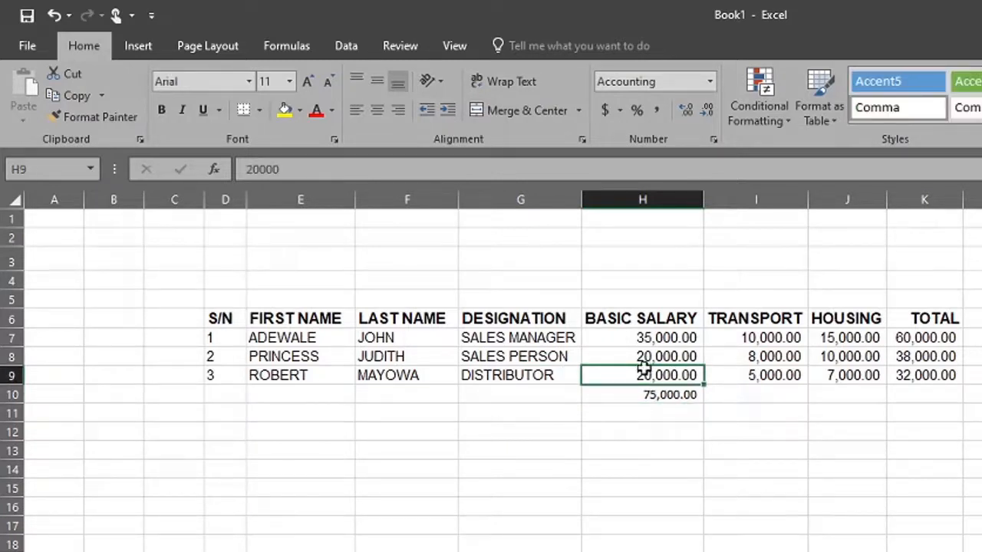
pyautogui.click(90, 117)
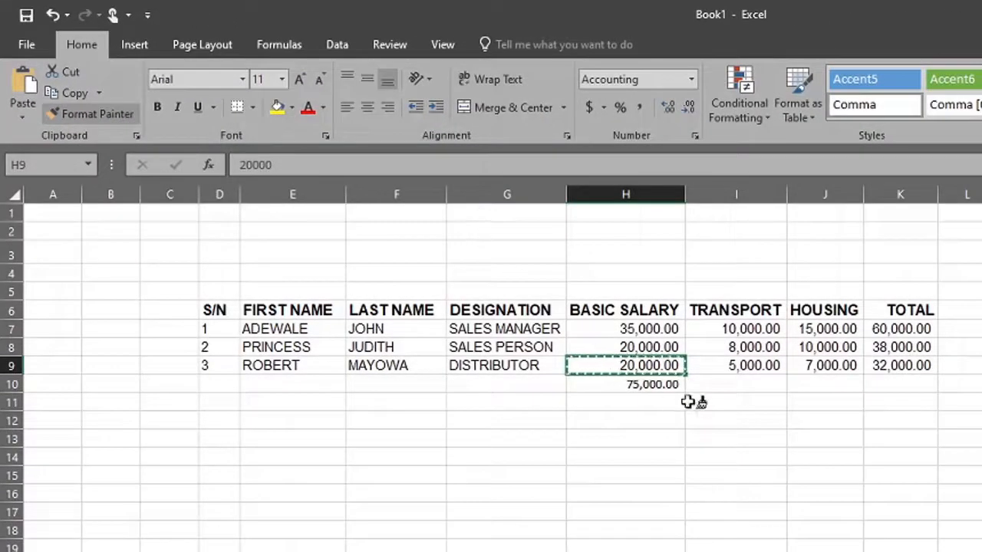
pyautogui.click(641, 385)
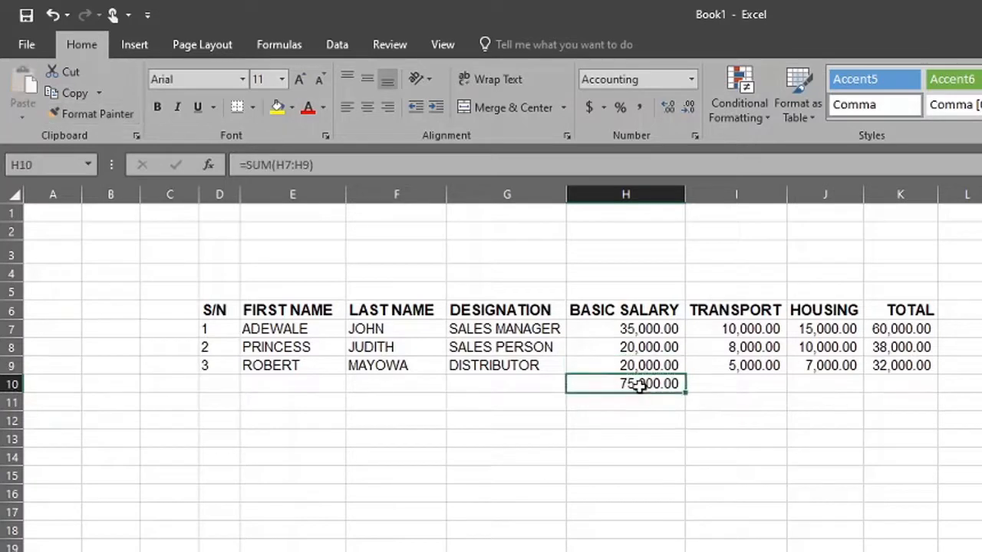
# Check the cell range used by the basic salary total formula in H10
pyautogui.click(643, 437)
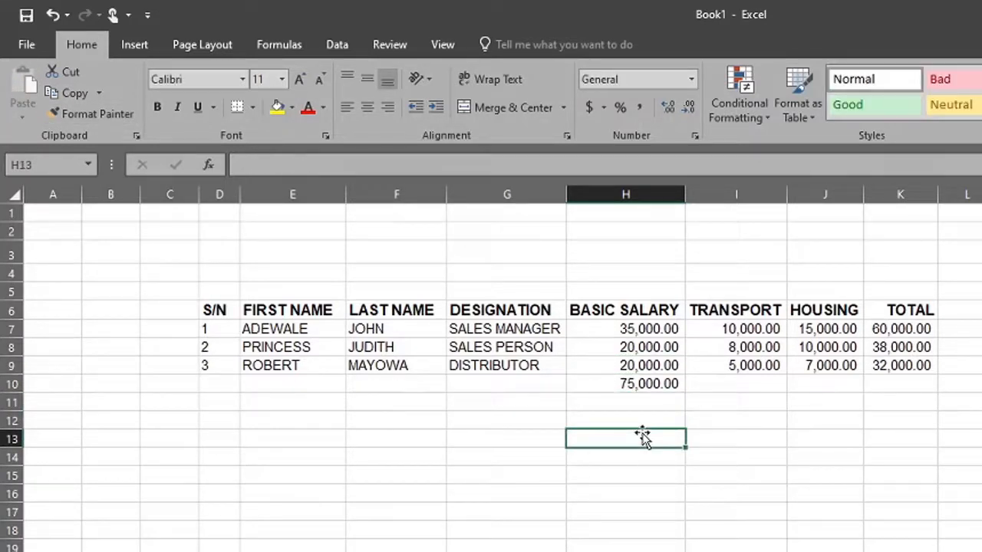
pyautogui.click(637, 386)
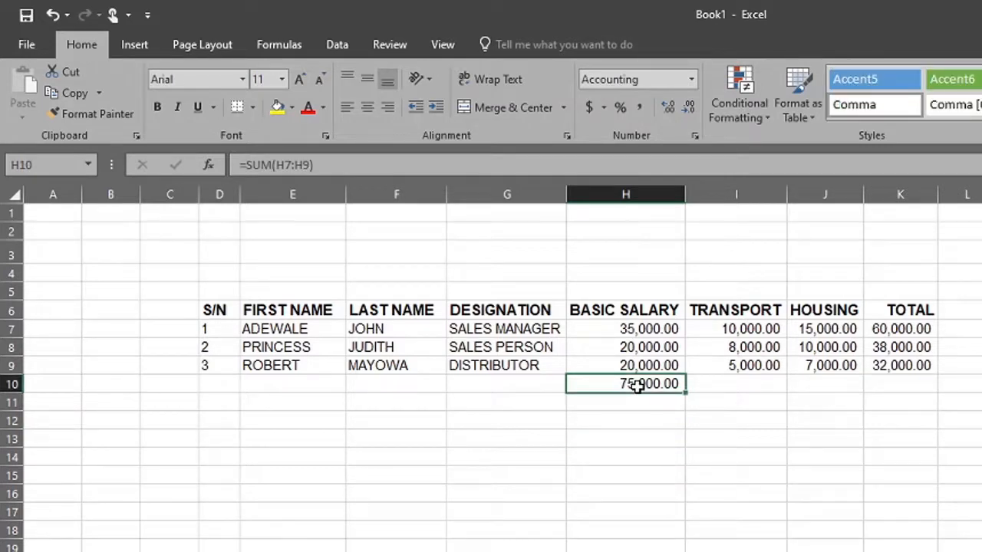
pyautogui.click(649, 436)
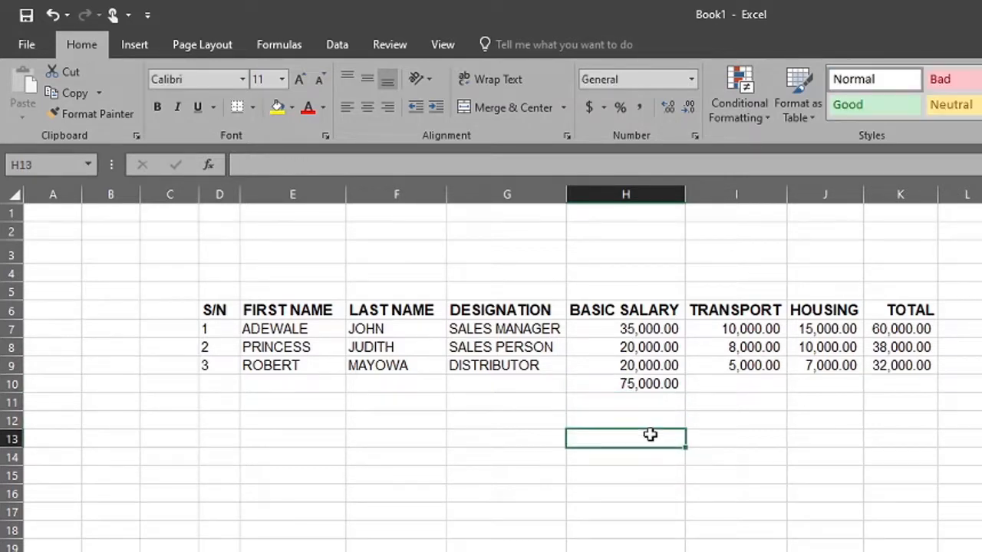
pyautogui.click(645, 385)
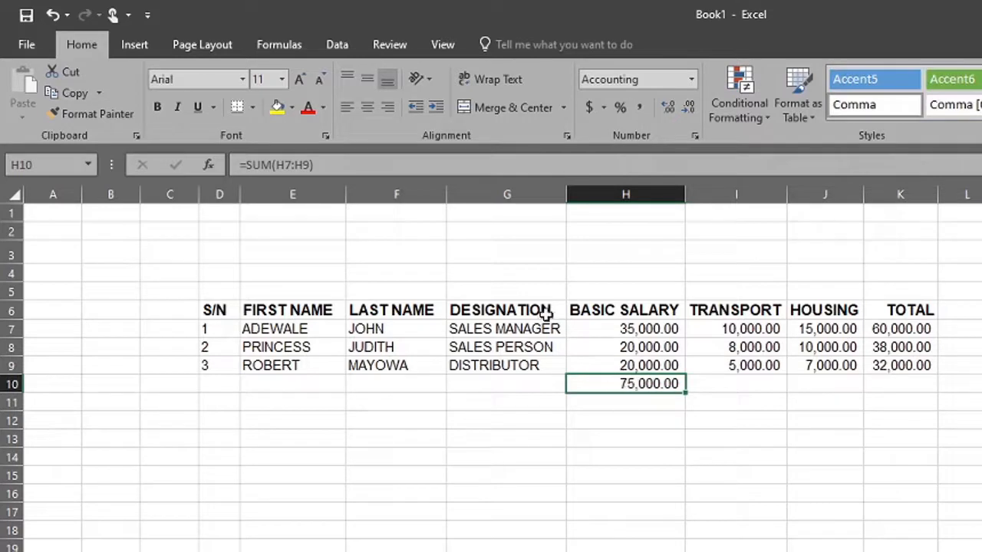
pyautogui.click(290, 165)
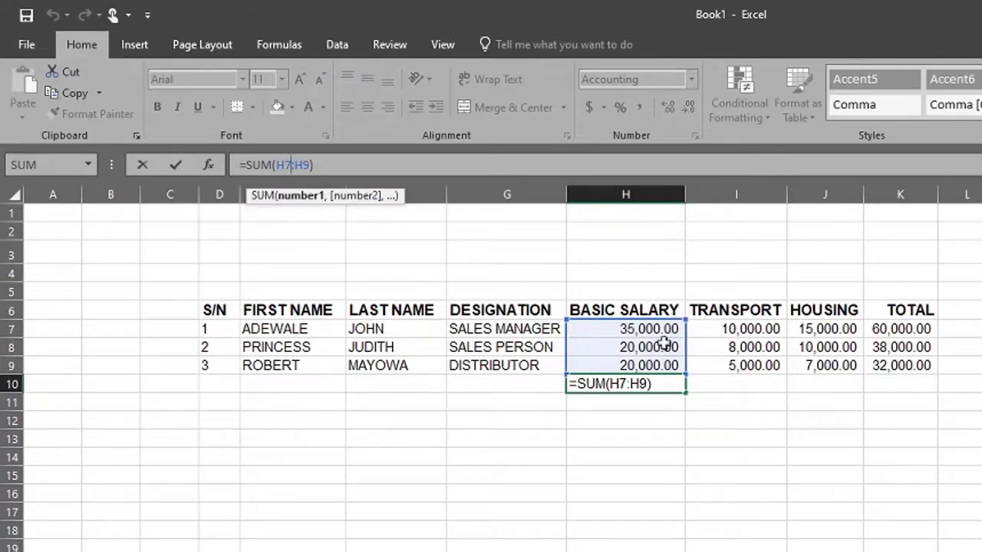
pyautogui.press('Return')
pyautogui.click(648, 385)
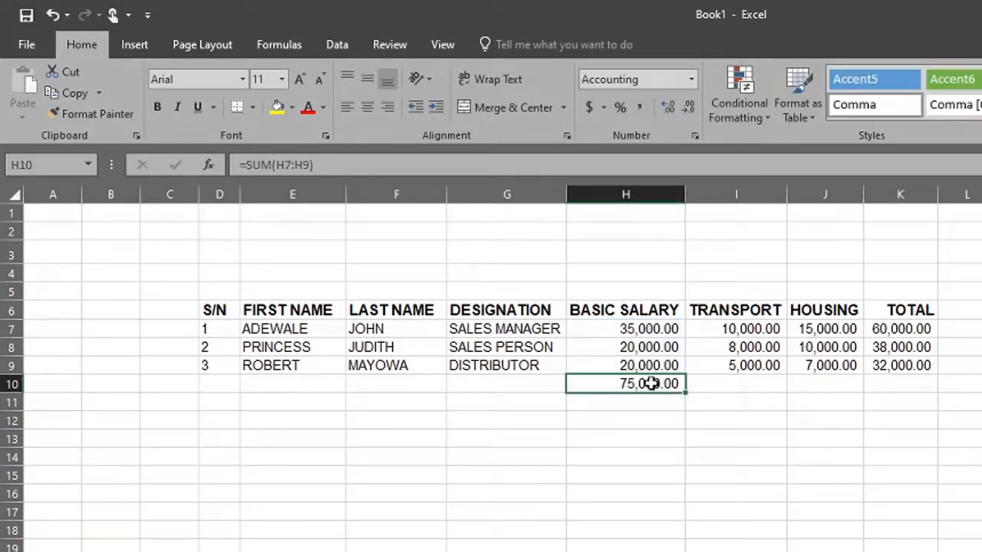
# Copy the basic salary total formula from H10 and paste it into I10 to total the transport column
pyautogui.click(748, 383)
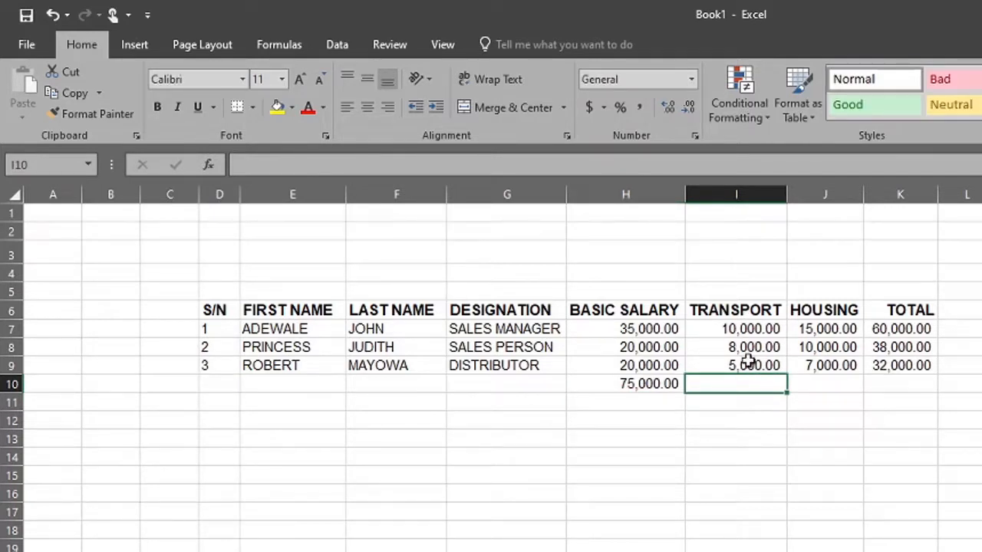
pyautogui.click(639, 379)
pyautogui.hotkey('ctrl', 'c')
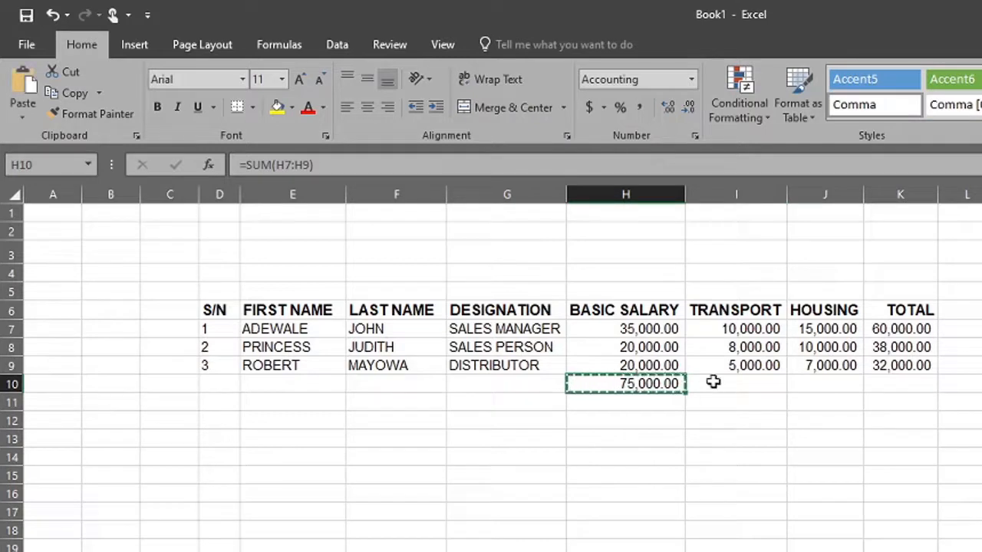
pyautogui.click(711, 382)
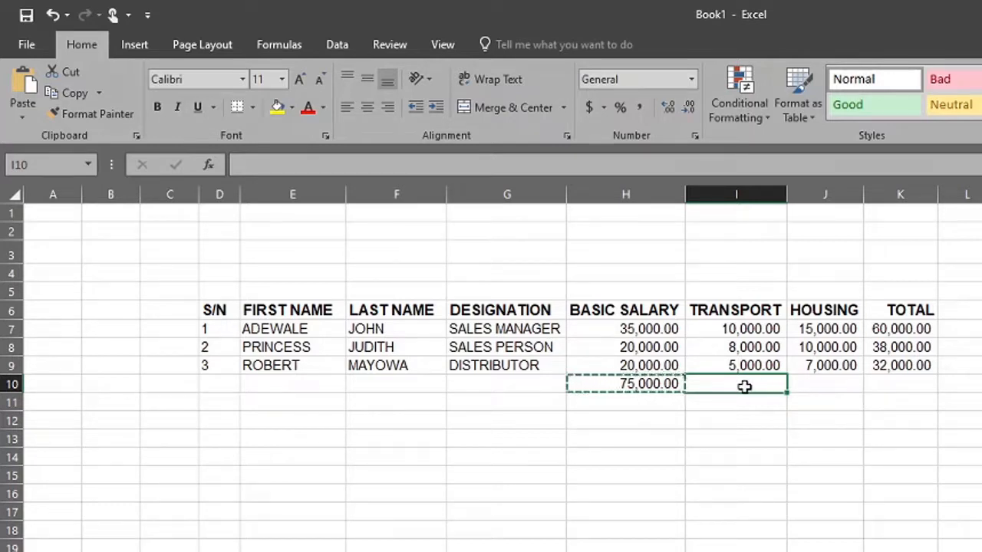
pyautogui.press('Return')
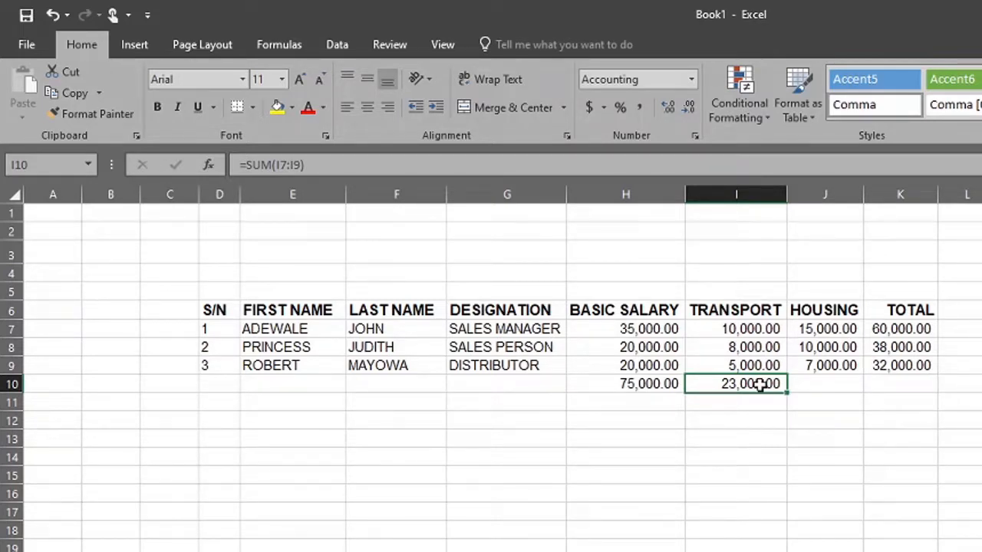
# Copy the transport total formula from I10 and paste it into J10:K10 to total the housing and total columns
pyautogui.hotkey('ctrl', 'c')
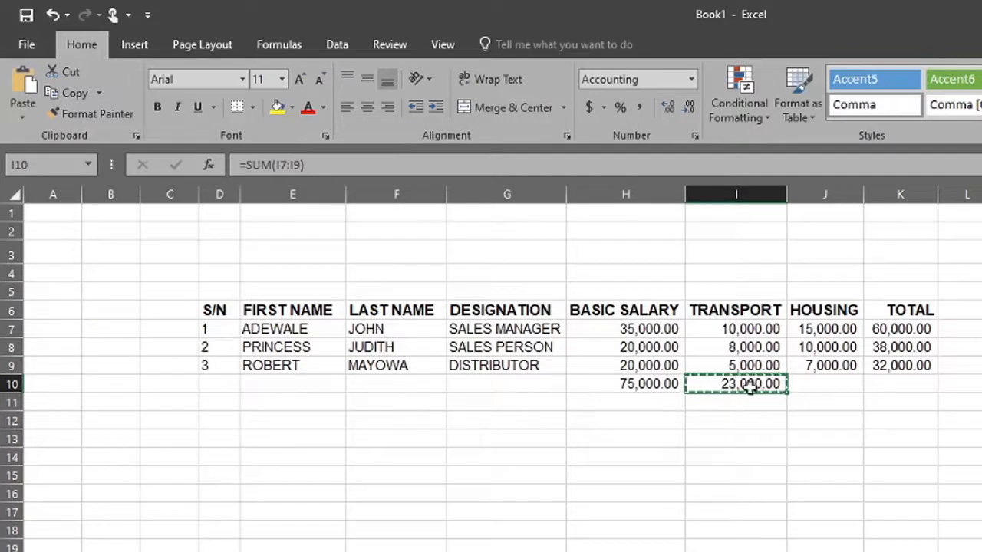
pyautogui.moveTo(812, 384); pyautogui.dragTo(880, 381)
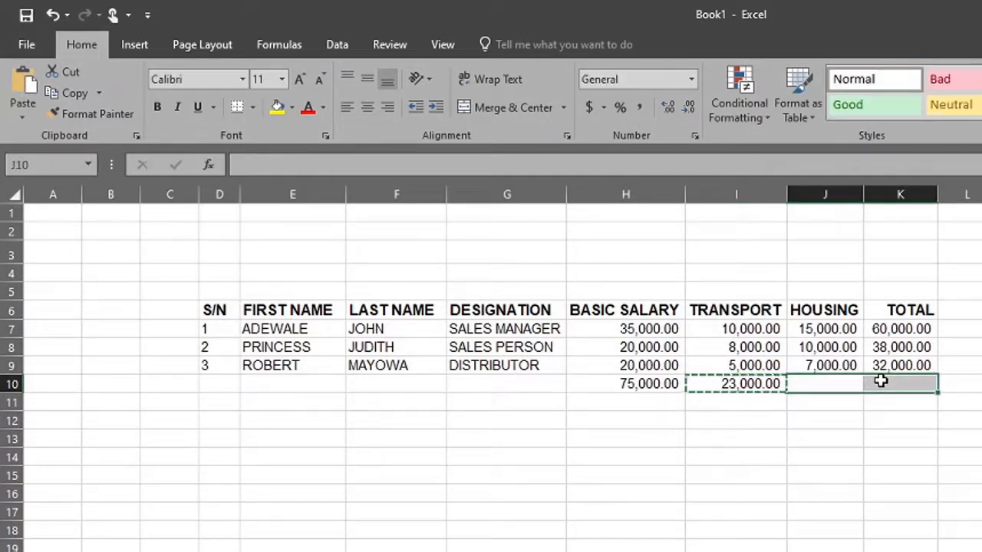
pyautogui.hotkey('ctrl', 'v')
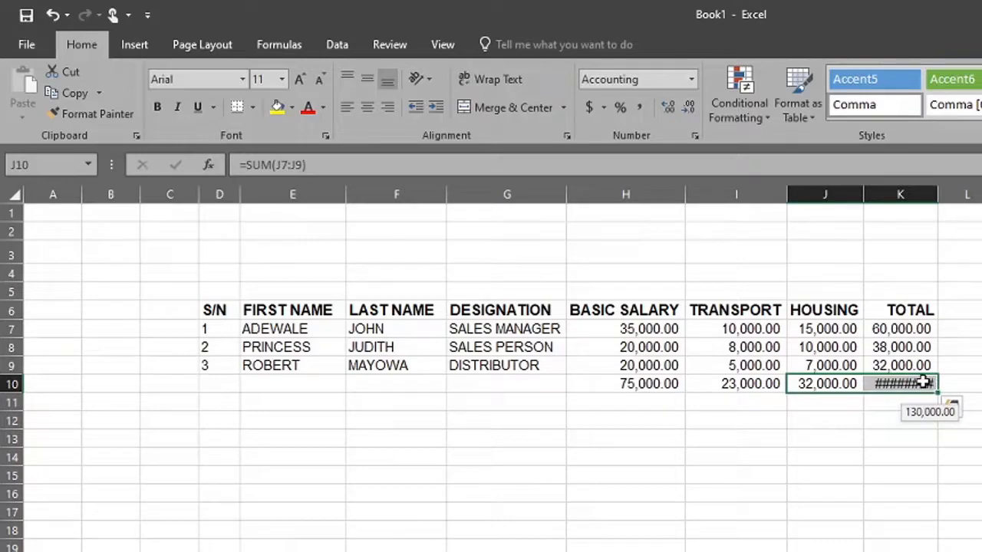
pyautogui.click(841, 420)
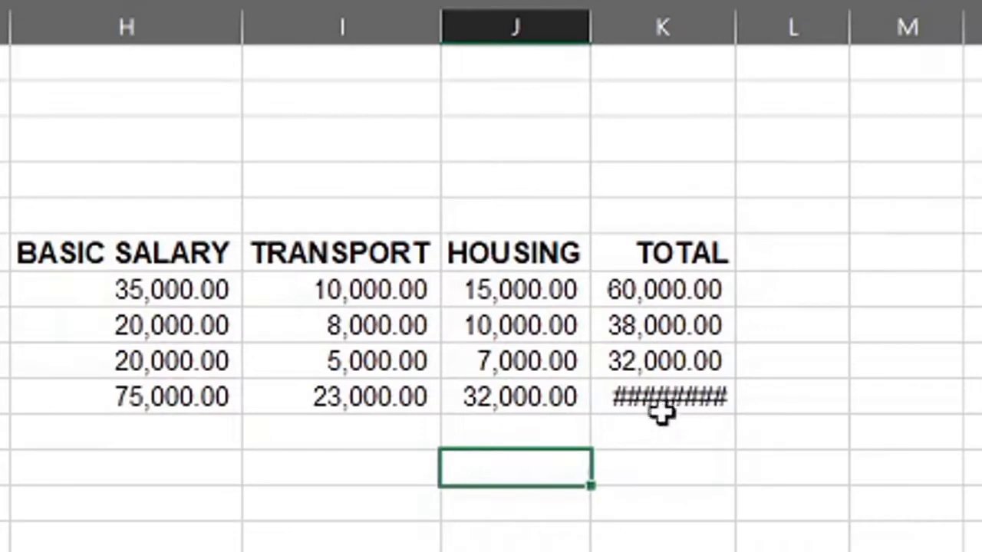
# Widen column K so the grand total in K10 fits in its cell
pyautogui.click(658, 401)
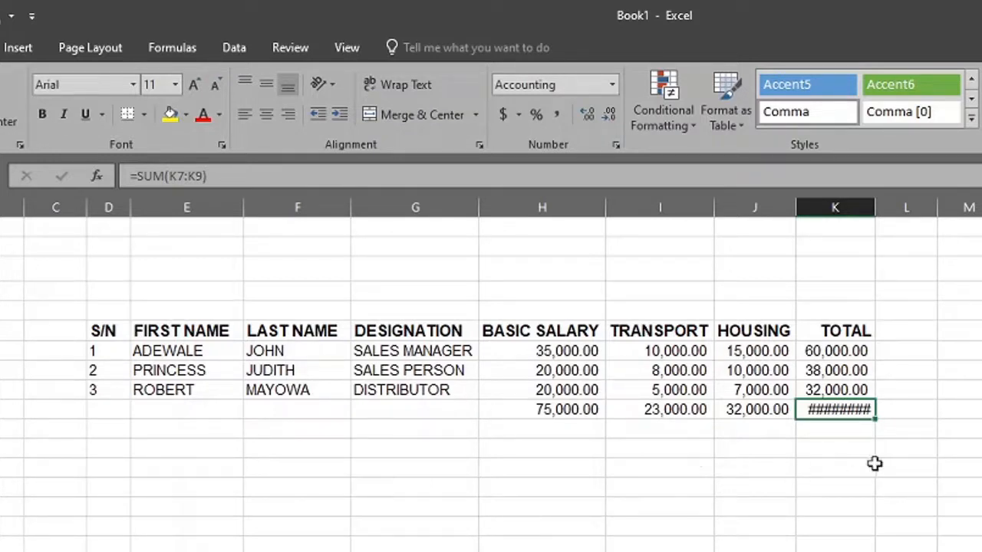
pyautogui.moveTo(835, 412)
pyautogui.moveTo(874, 207); pyautogui.dragTo(890, 211)
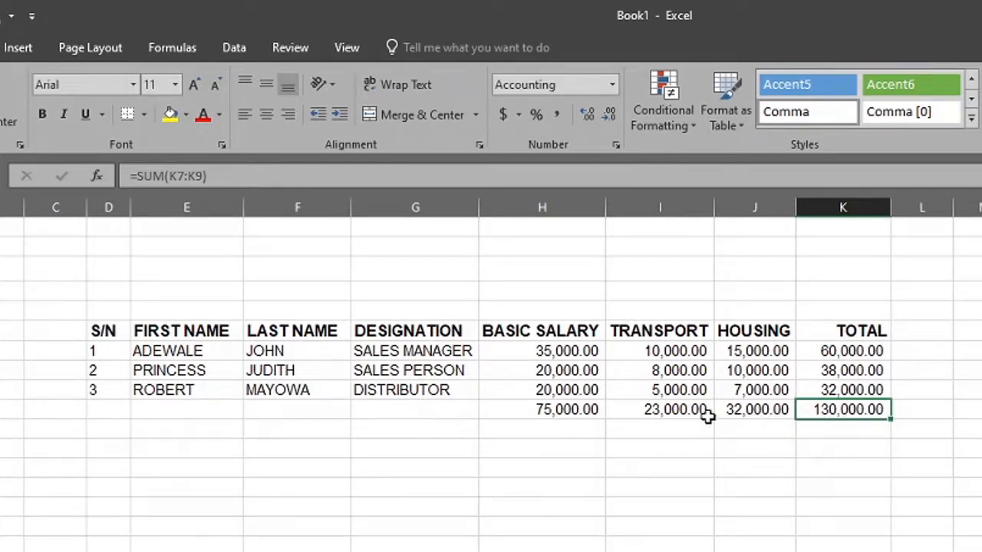
pyautogui.click(758, 532)
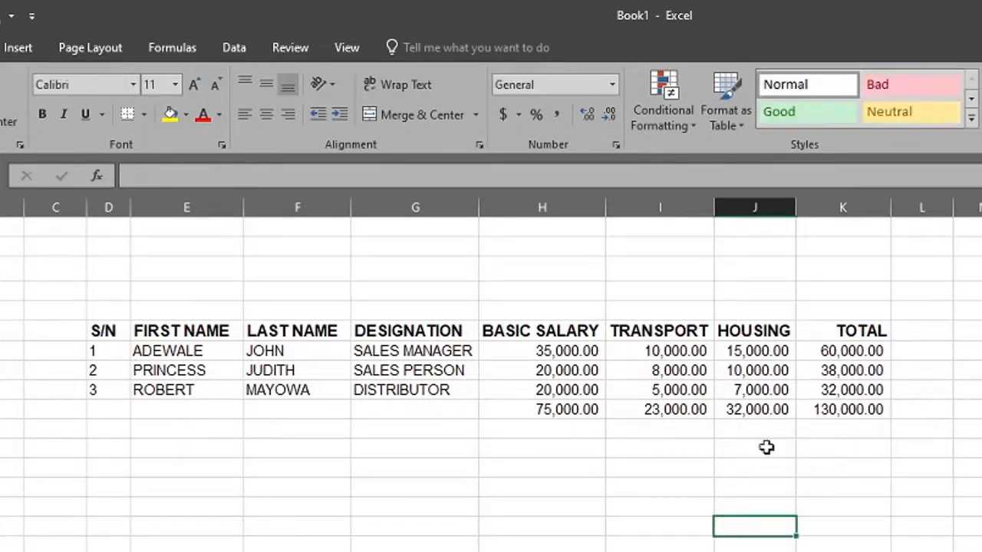
# Check the cell range used by the grand total formula in K10, leaving the formula as it is
pyautogui.click(821, 410)
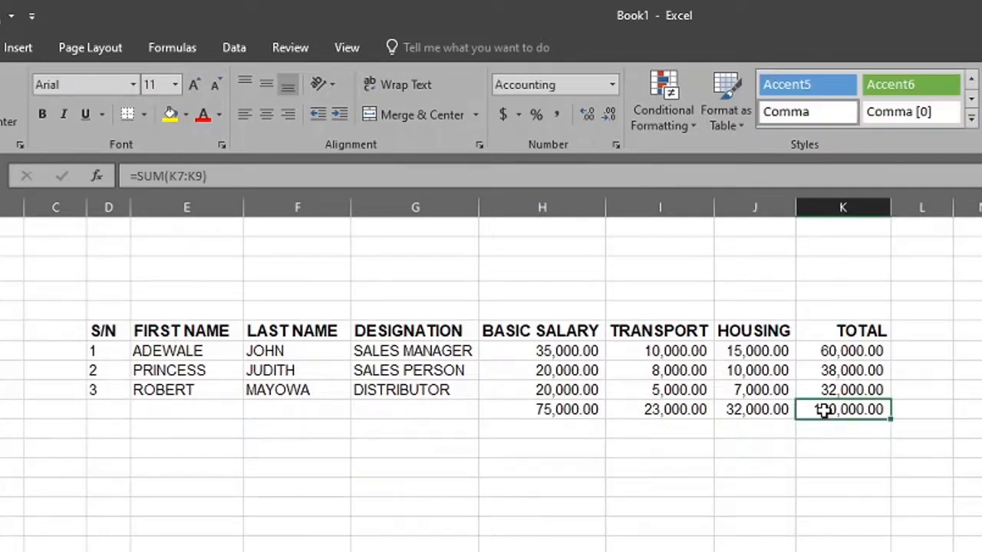
pyautogui.click(157, 175)
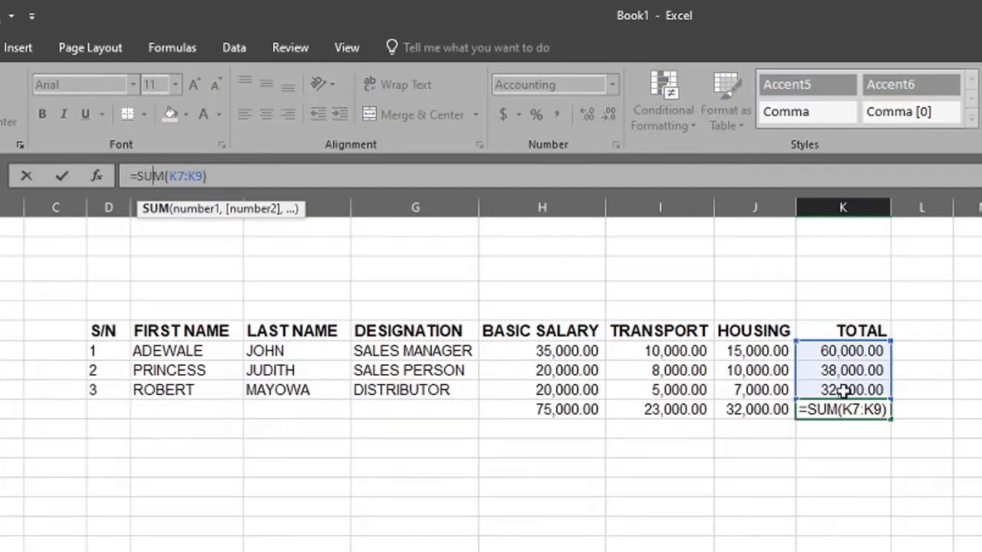
pyautogui.press('Escape')
pyautogui.click(622, 503)
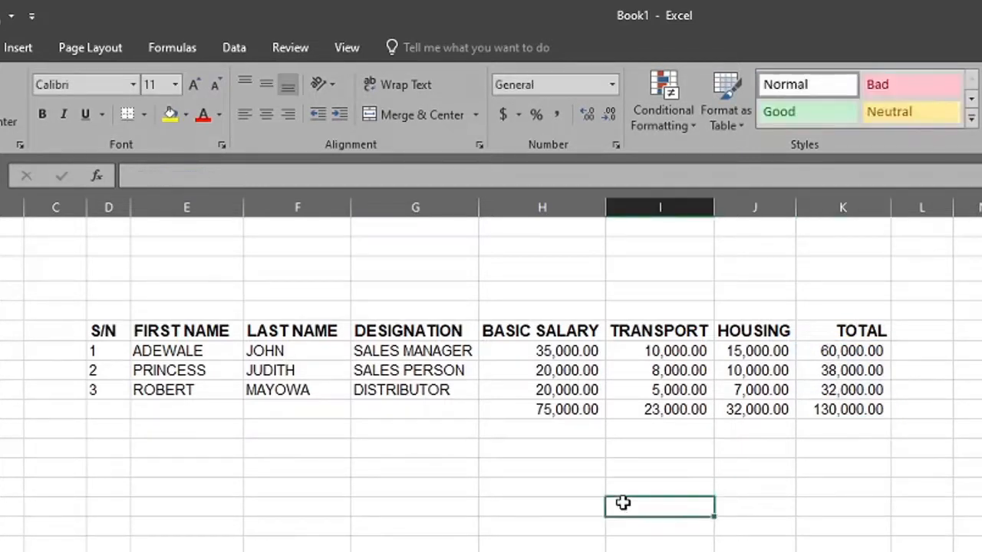
# Make the totals row bold from D10 to K10
pyautogui.click(872, 410)
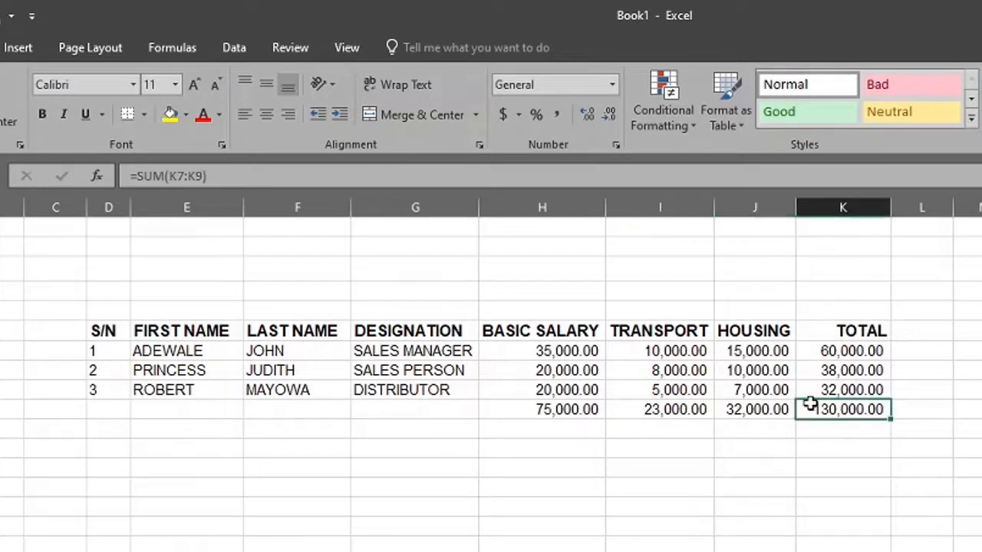
pyautogui.moveTo(810, 405); pyautogui.dragTo(112, 407)
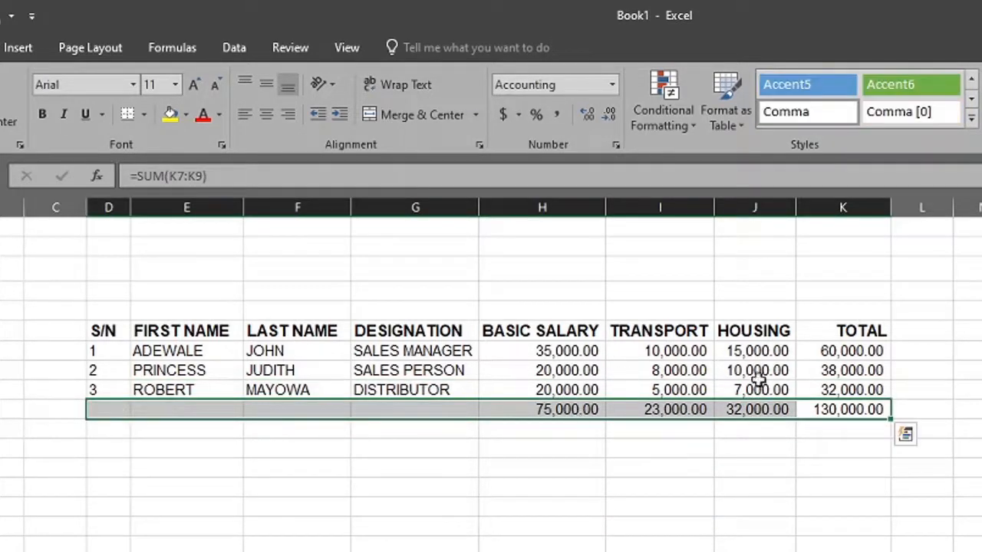
pyautogui.click(43, 114)
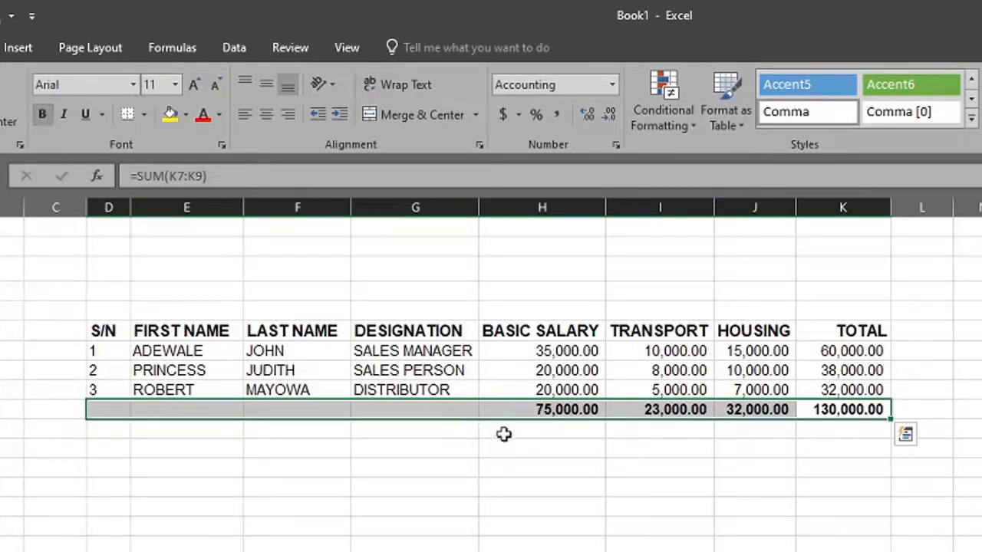
pyautogui.click(636, 485)
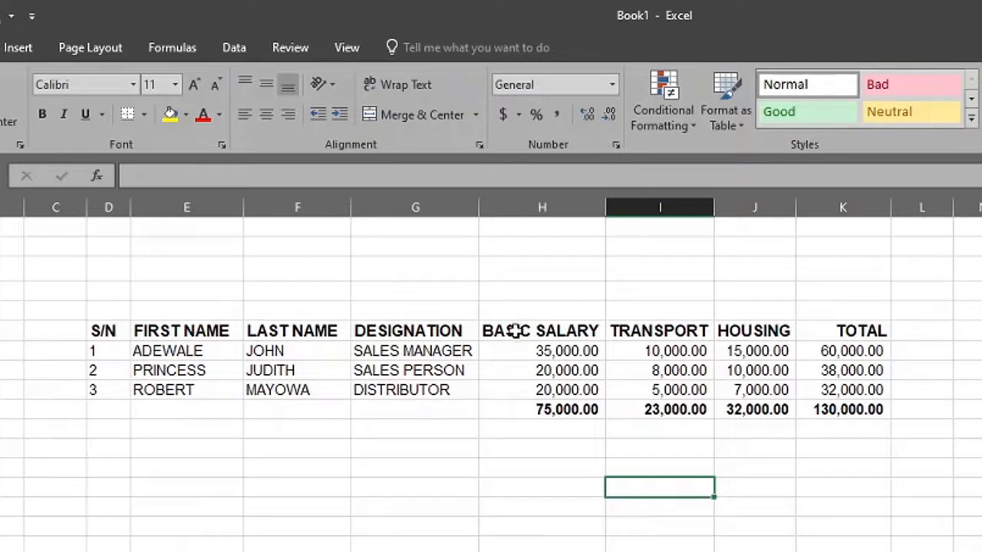
pyautogui.click(853, 390)
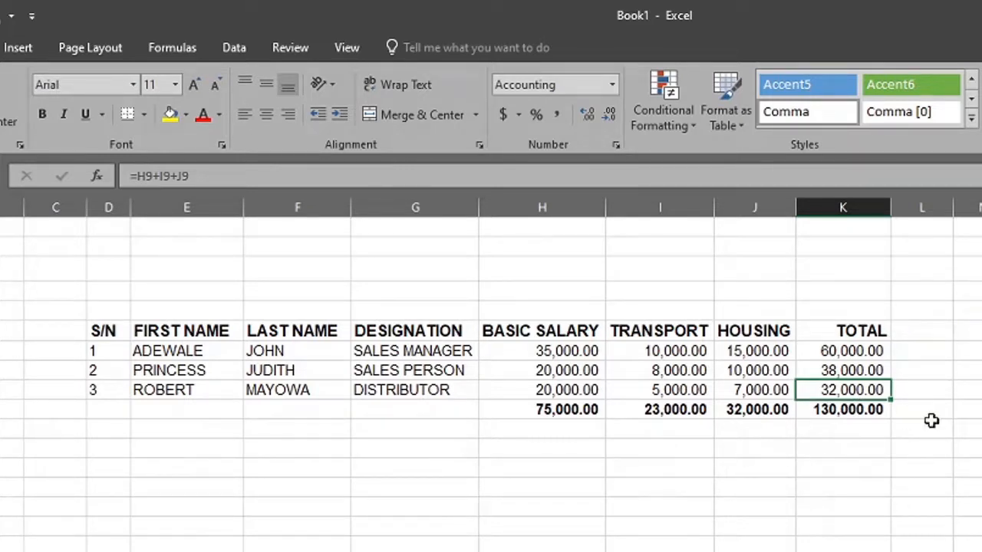
pyautogui.click(854, 409)
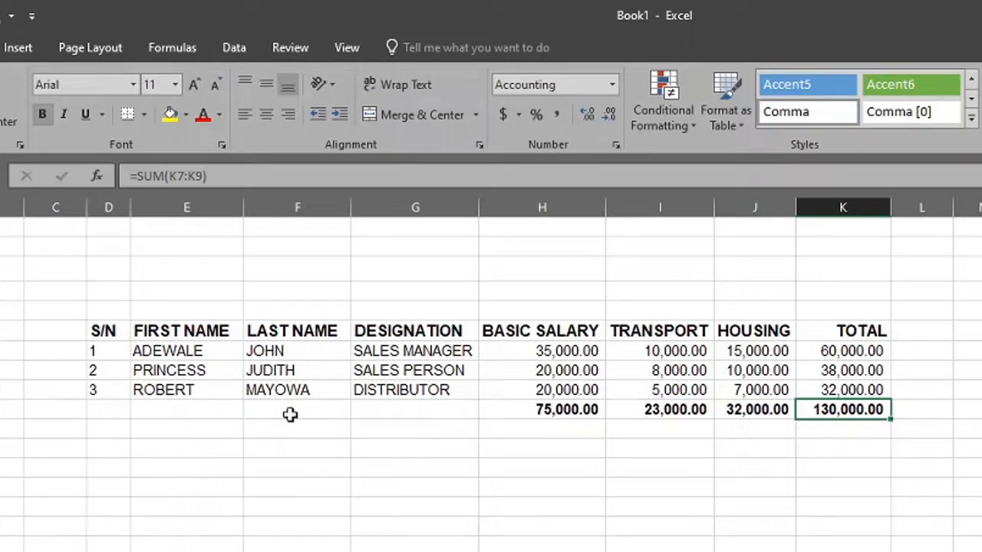
# Fill the header row from S/N to TOTAL, D6:K6, with yellow
pyautogui.moveTo(101, 332); pyautogui.dragTo(844, 332)
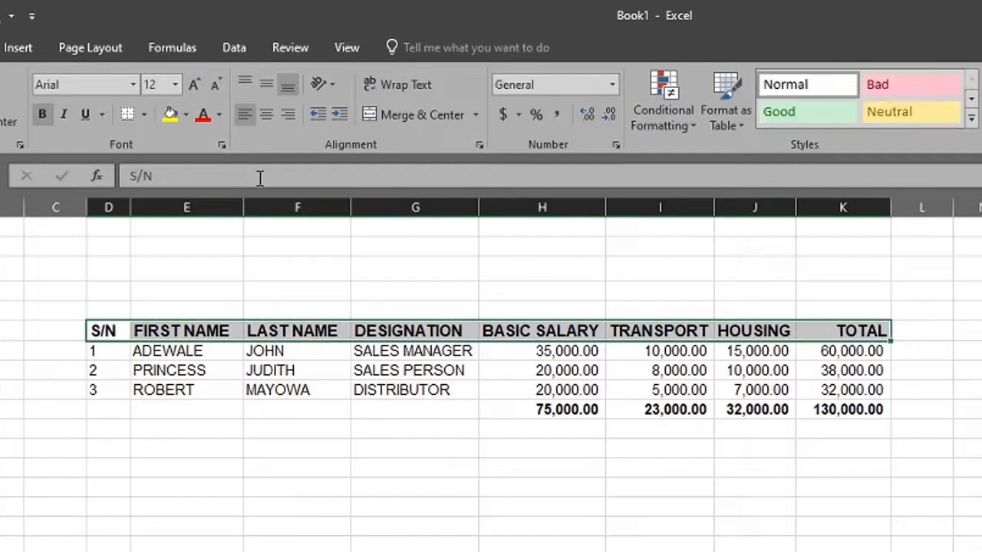
pyautogui.click(172, 114)
pyautogui.click(432, 529)
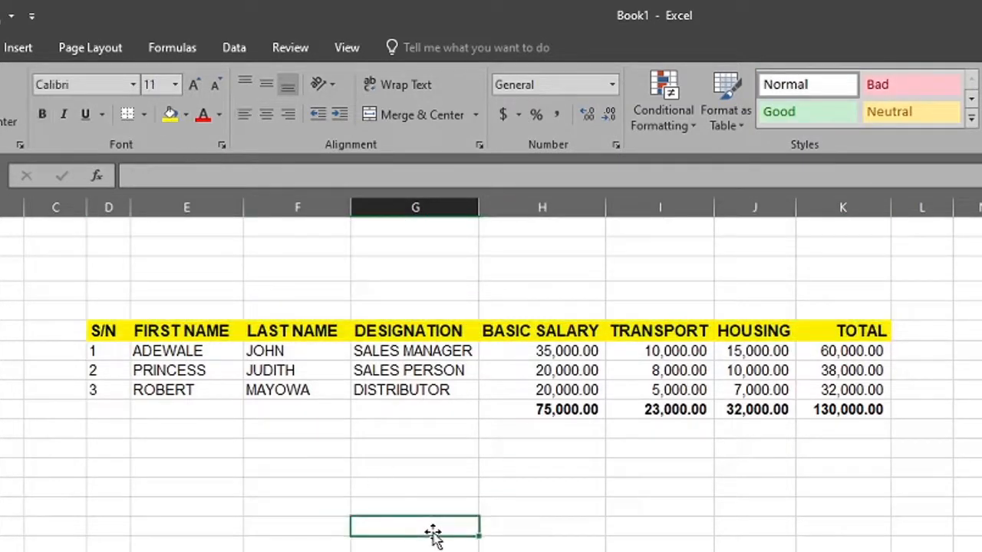